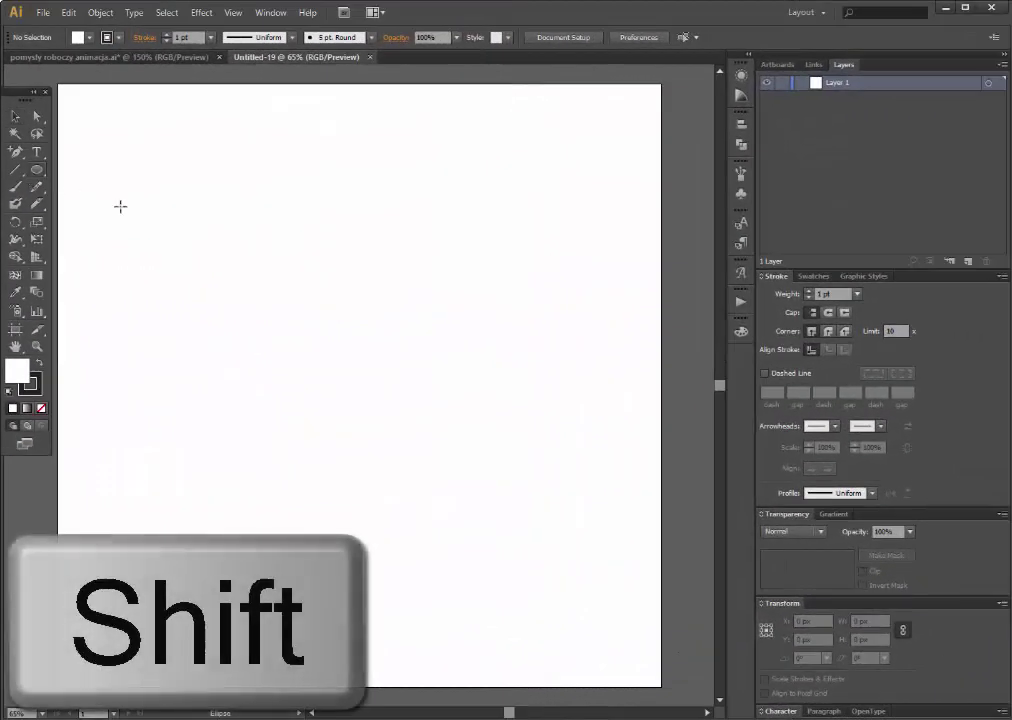
Draw a 540 × 540 px perfect circle with a solid black (000000) fill and no stroke.
left_click_drag(198, 220, 436, 470)
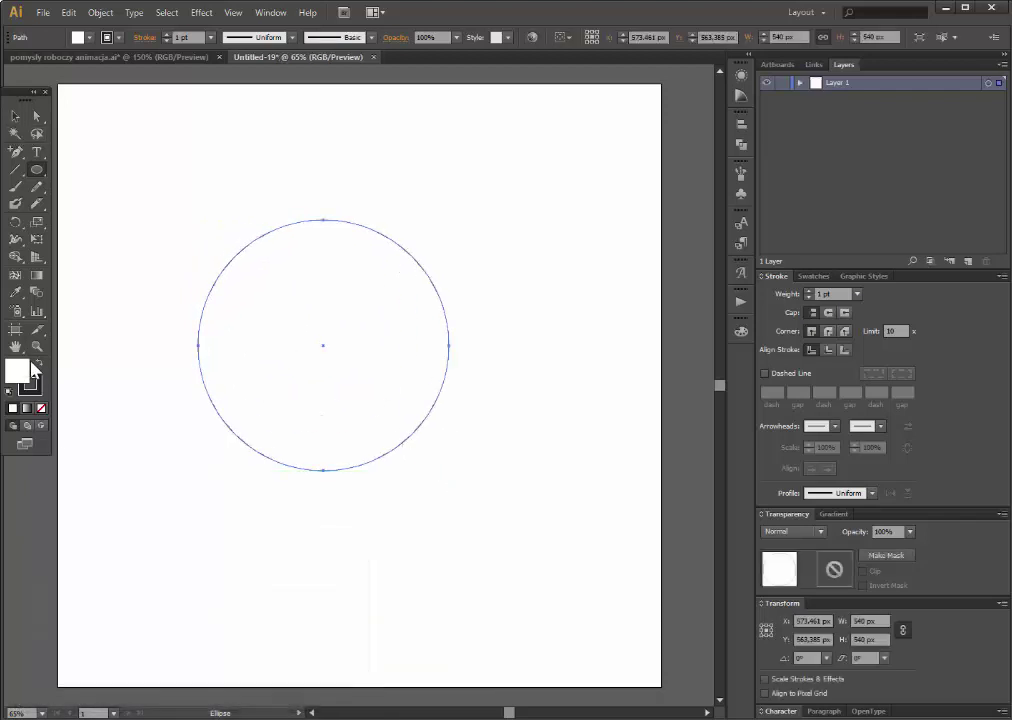
left_click(38, 363)
left_click(41, 407)
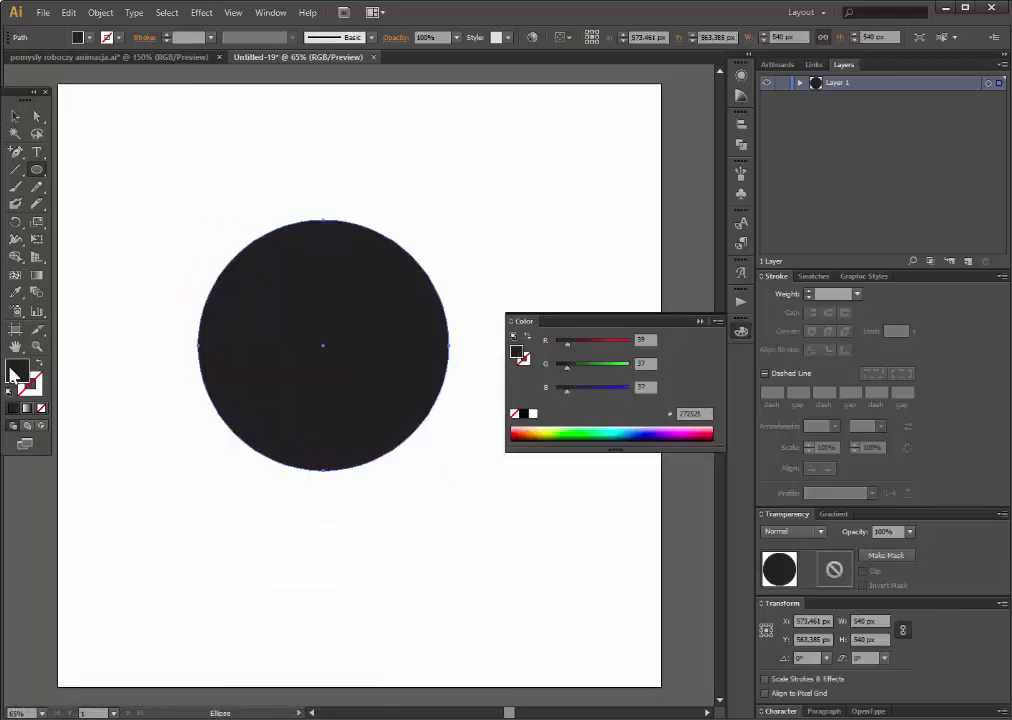
left_click(523, 413)
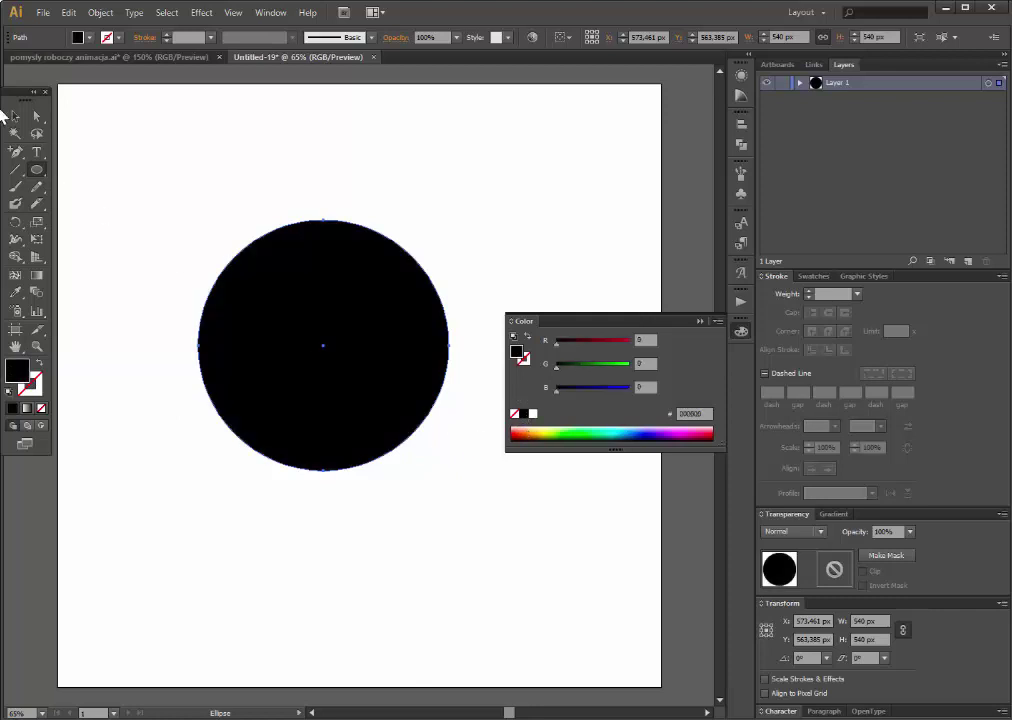
left_click(15, 116)
Duplicate the circle, shrink the copy to 226 × 226 px, and centre it against the right edge.
left_click_drag(341, 424, 266, 415)
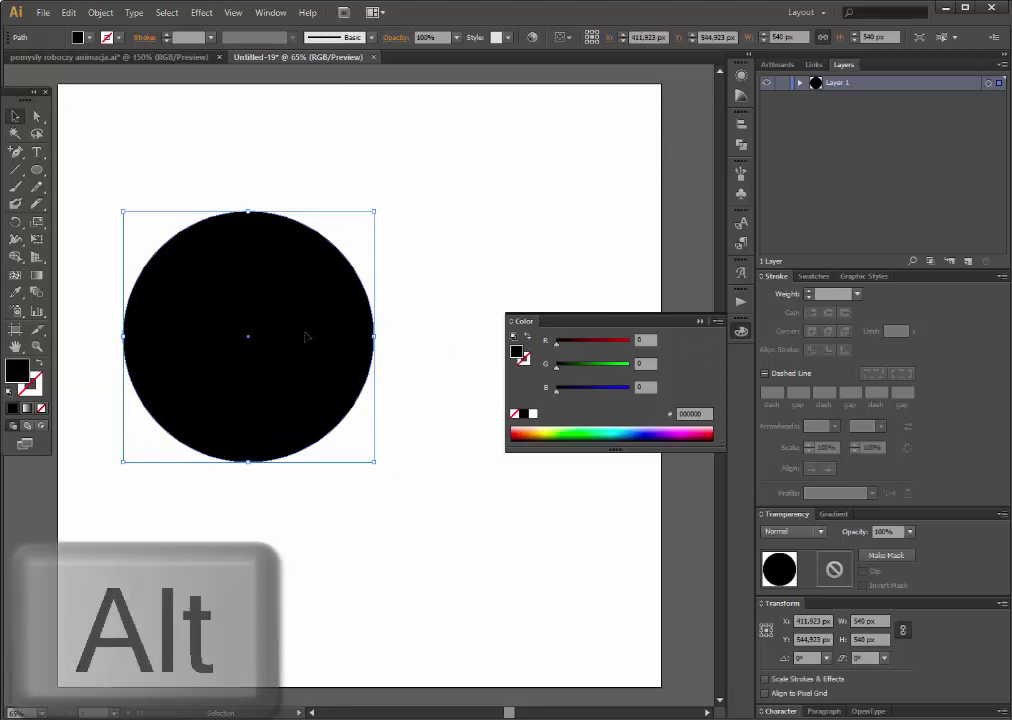
left_click_drag(244, 357, 481, 366)
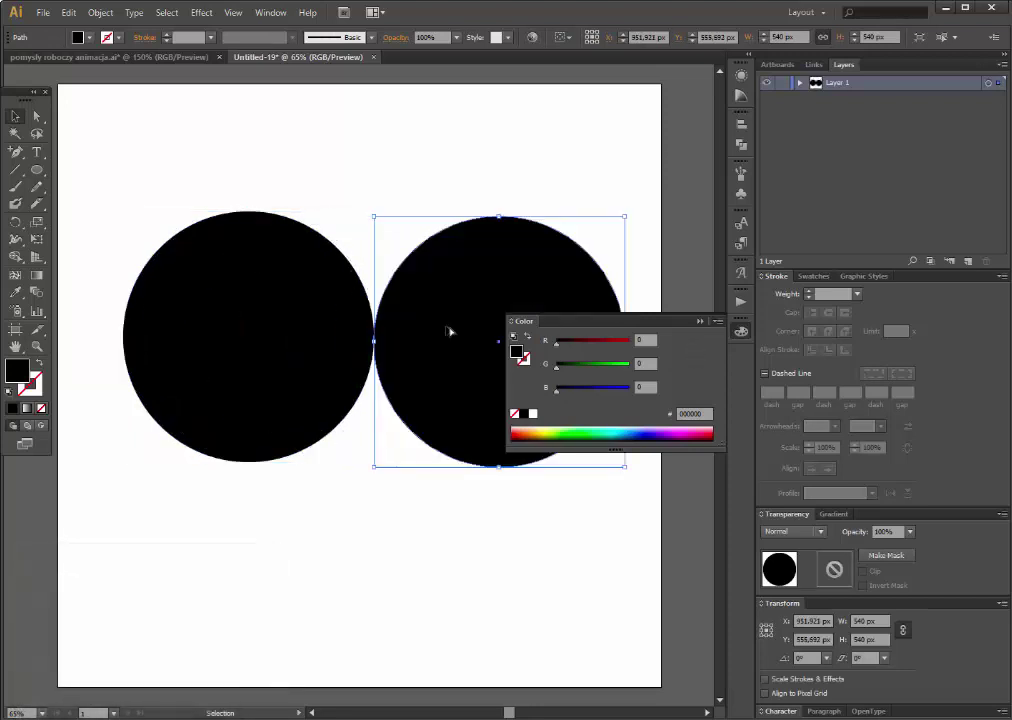
left_click(307, 165)
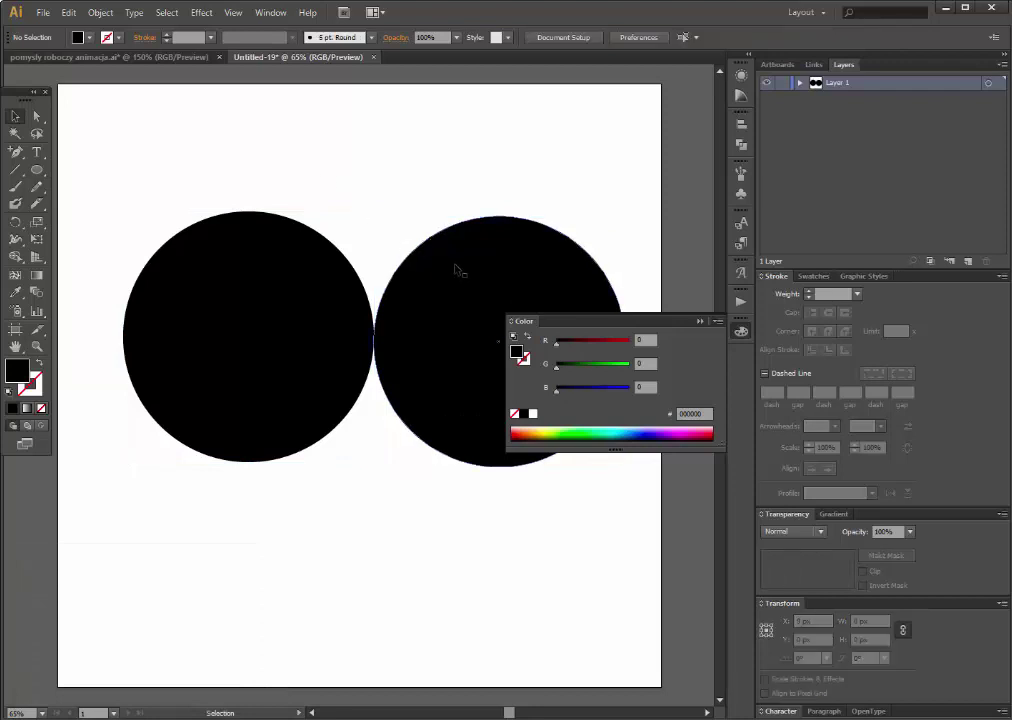
left_click(507, 262, "shift")
mouse_move(625, 218)
left_mouse_down()
mouse_move(498, 314)
mouse_move(479, 362)
left_mouse_up()
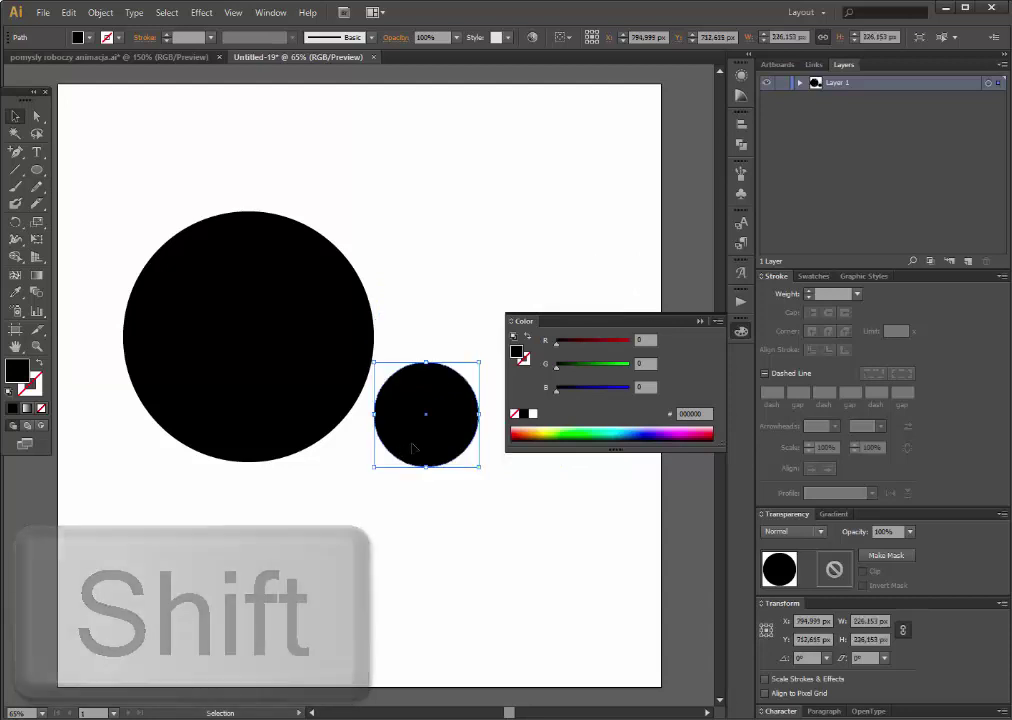
left_click_drag(418, 428, 416, 368)
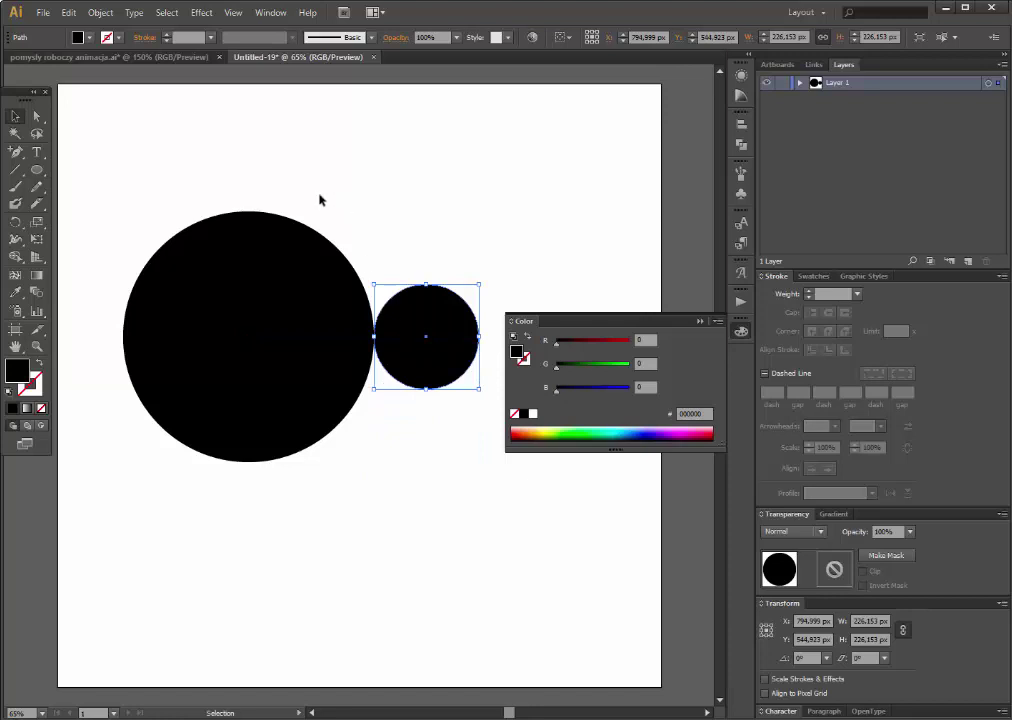
left_click_drag(320, 200, 468, 300)
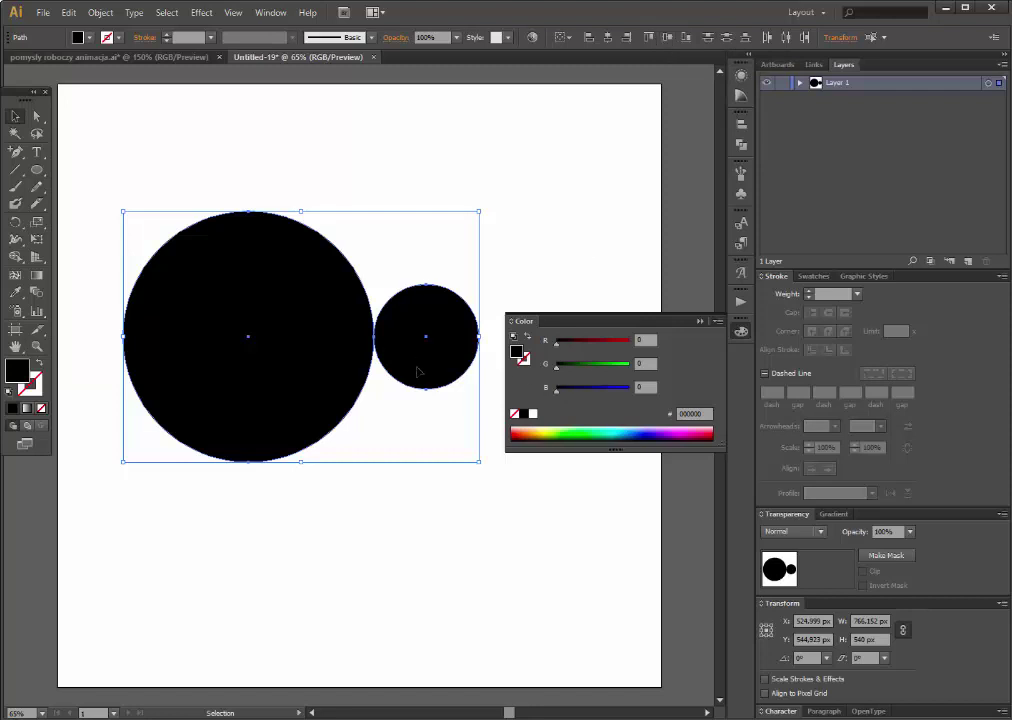
Zoom in on the junction where the two circles meet.
right_click(298, 283)
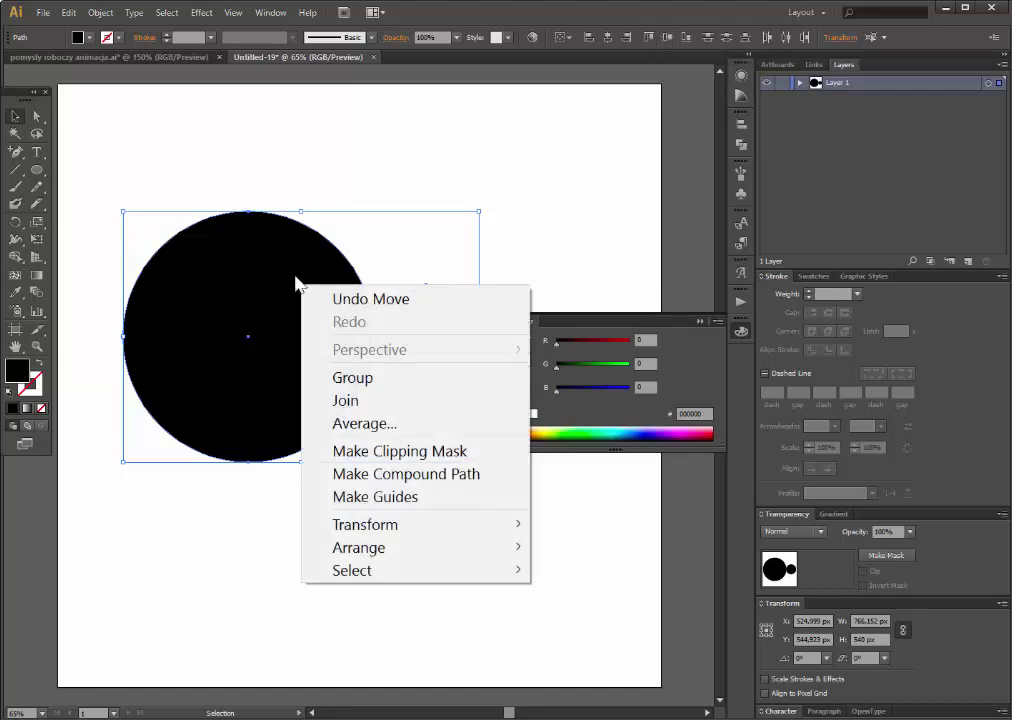
key("ctrl+shift+a")
key("z")
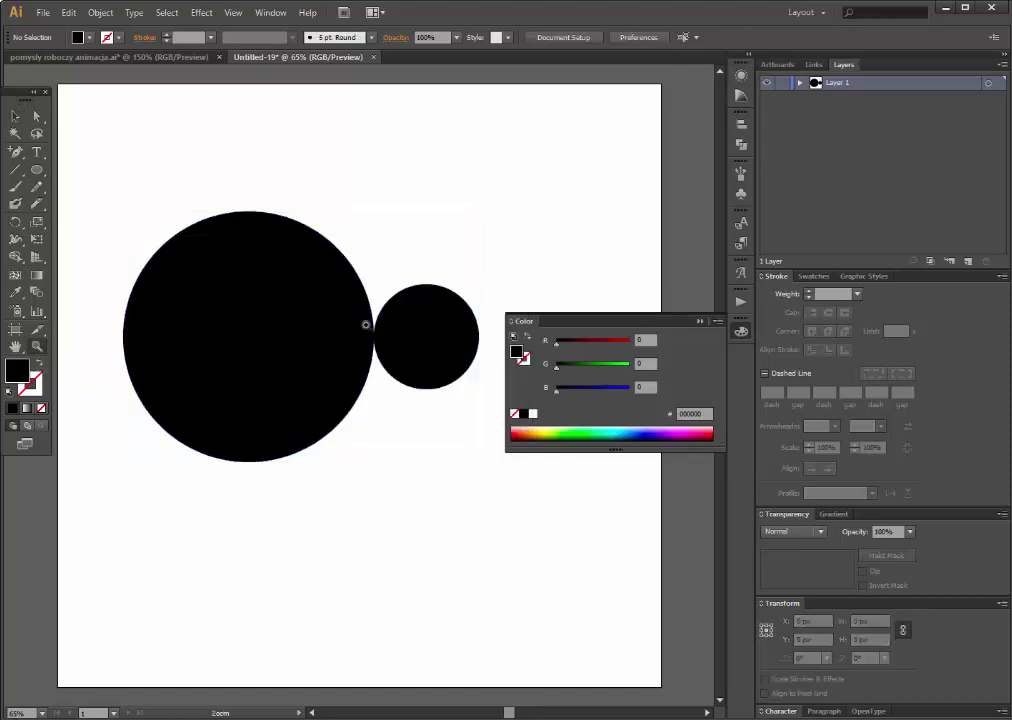
left_click_drag(348, 302, 415, 373)
Nudge the small circle about 1 px left so its edge meets the large circle.
left_click(15, 116)
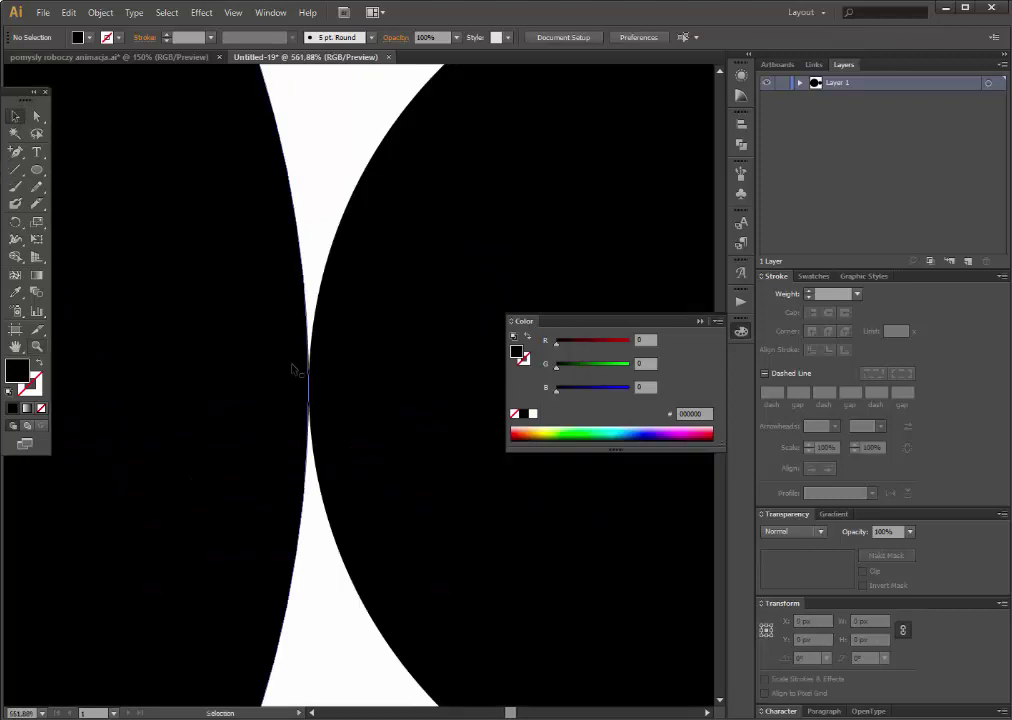
left_click(383, 395)
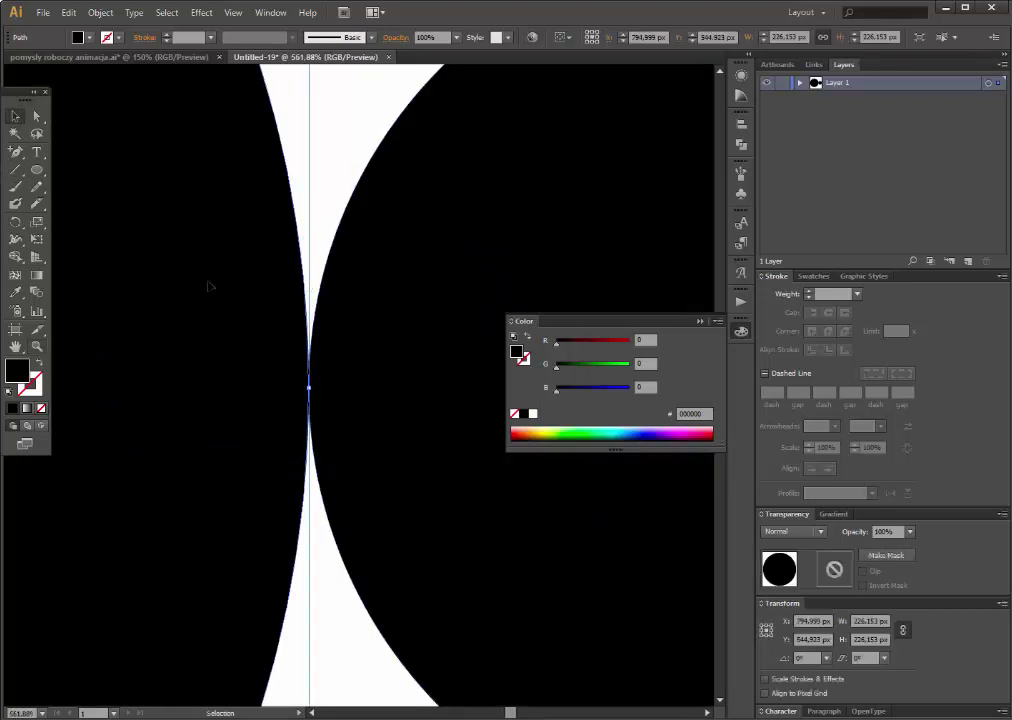
left_click(316, 582)
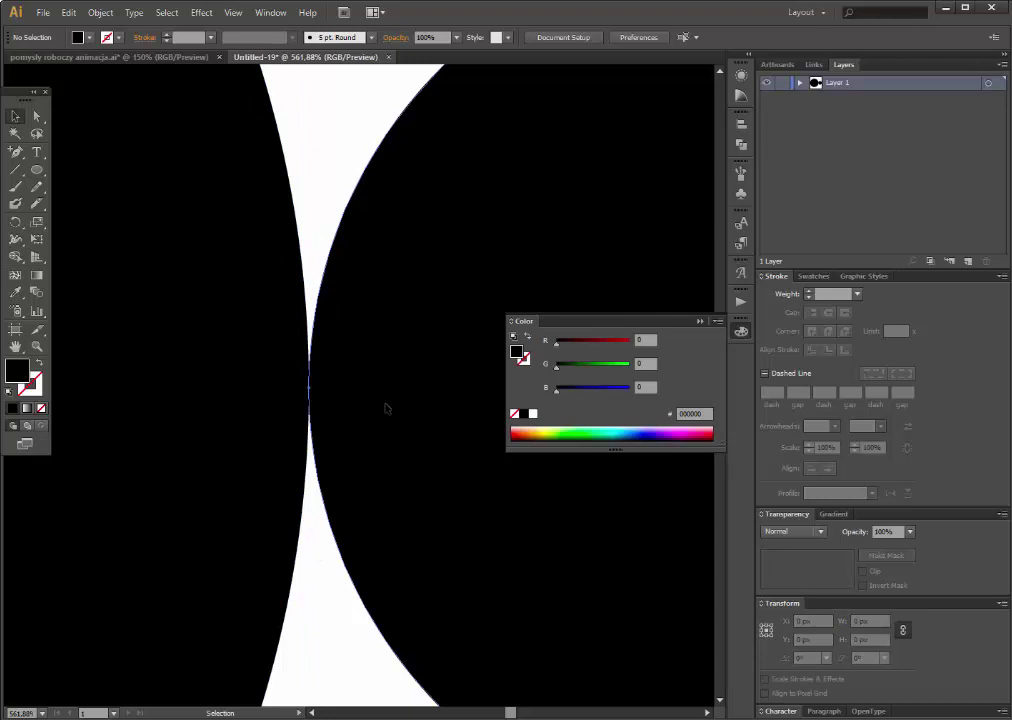
left_click_drag(383, 407, 382, 407)
left_click(293, 663)
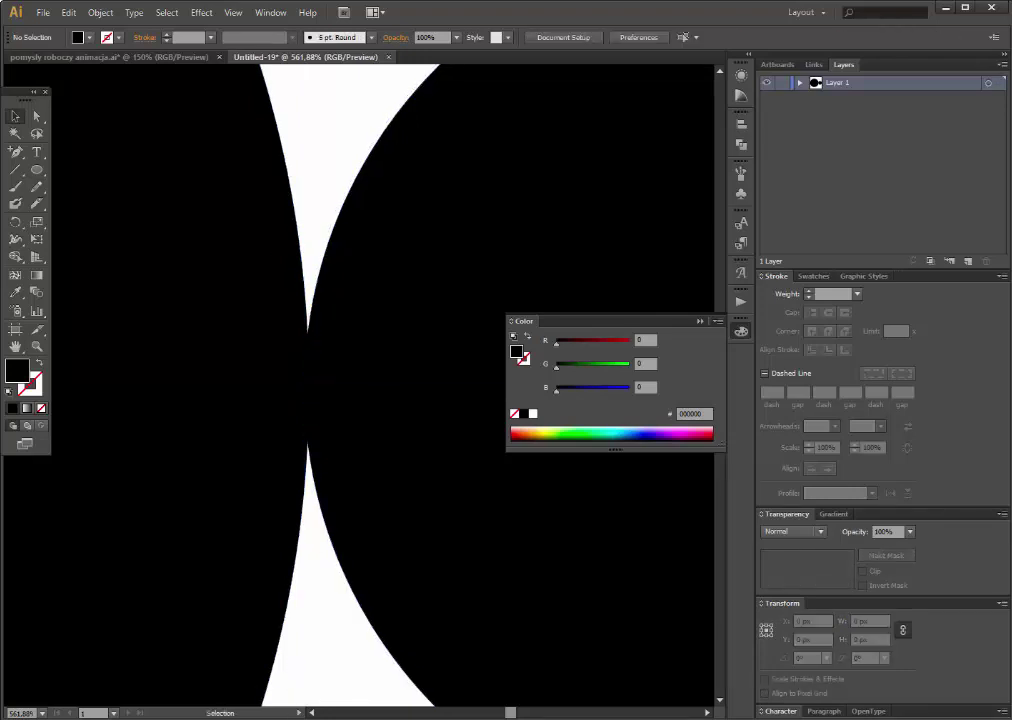
Zoom back out until both circles are fully visible.
left_click(37, 346)
left_click(316, 501, "alt")
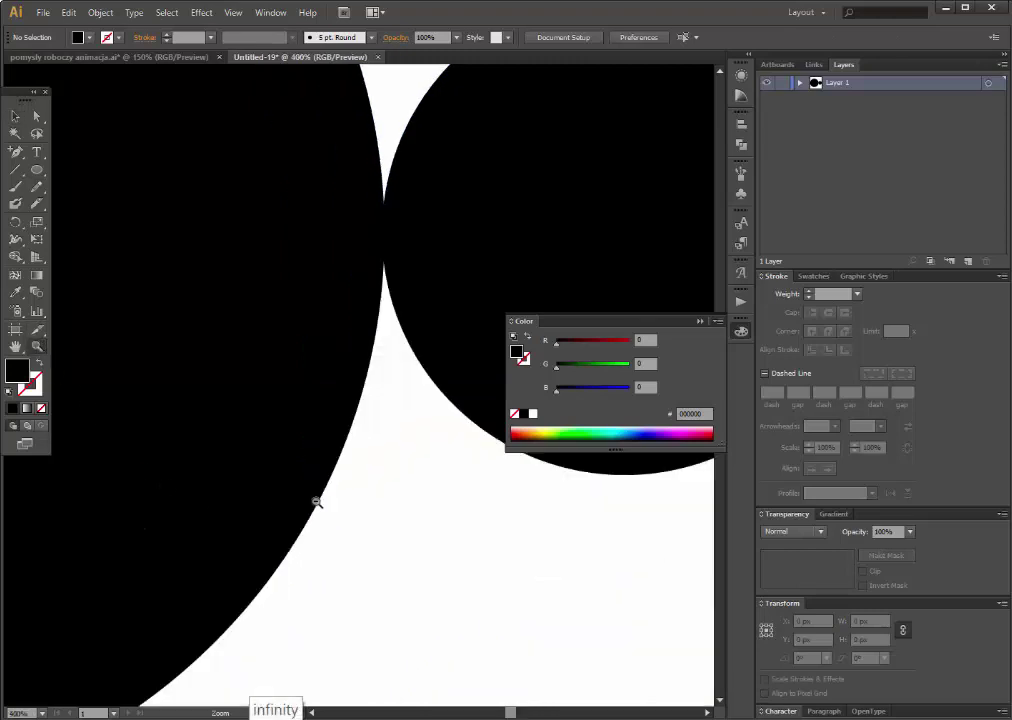
left_click(380, 481, "alt")
left_click(305, 436, "alt")
left_click(294, 382, "alt")
left_click(348, 357, "alt")
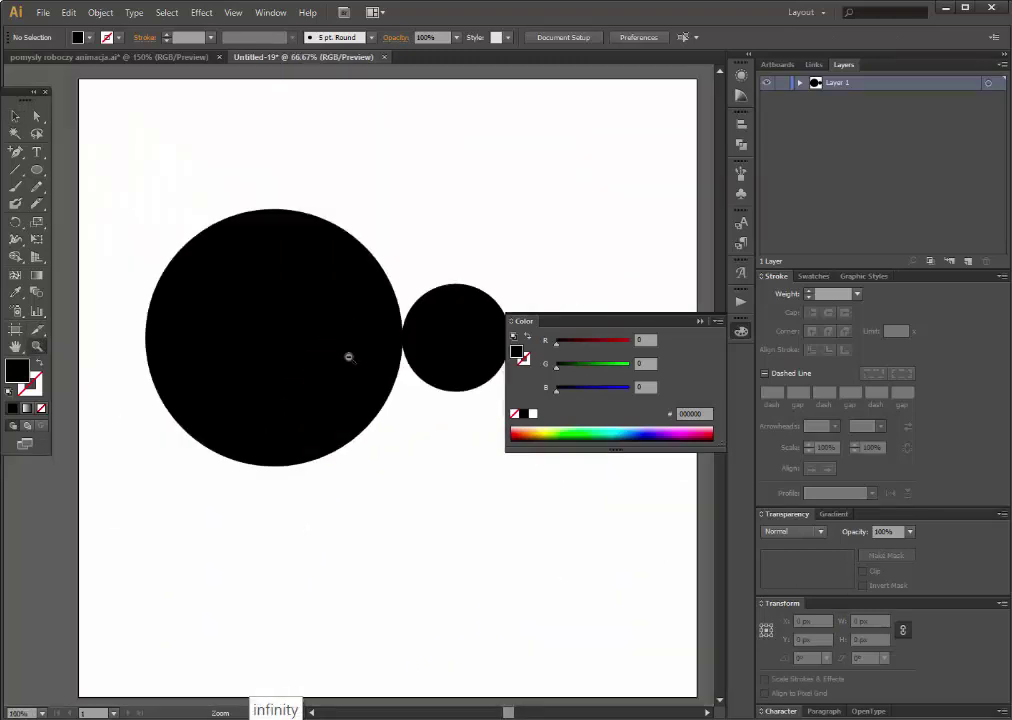
left_click(15, 116)
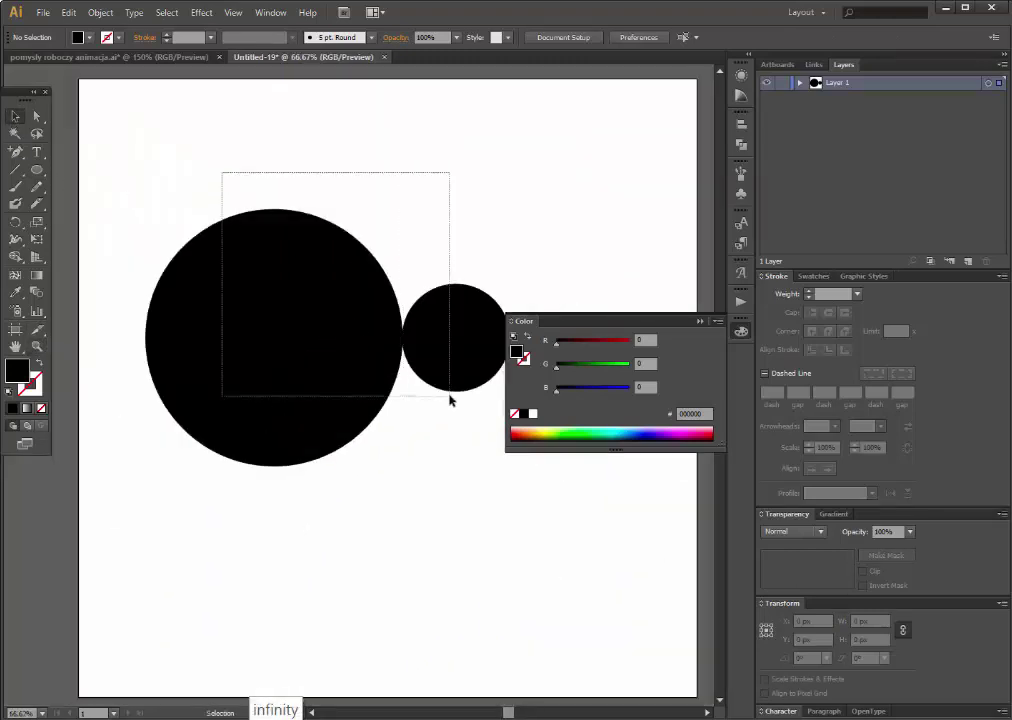
Group the large and small circles together.
left_click_drag(380, 348, 450, 400)
left_click(68, 13)
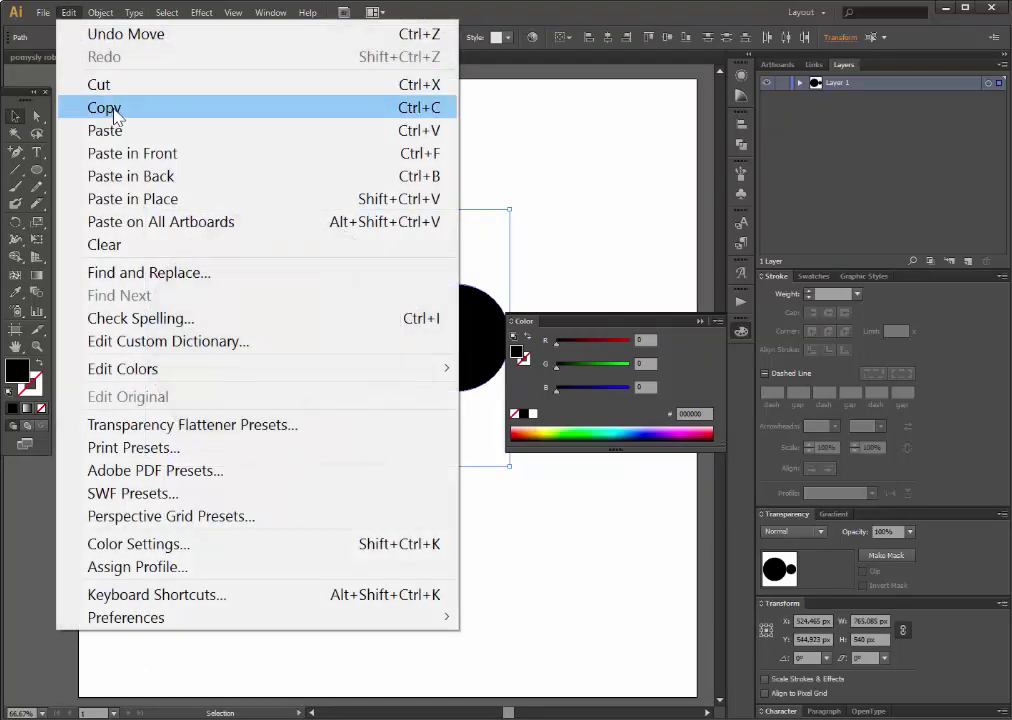
left_click(576, 172)
left_click_drag(269, 185, 440, 340)
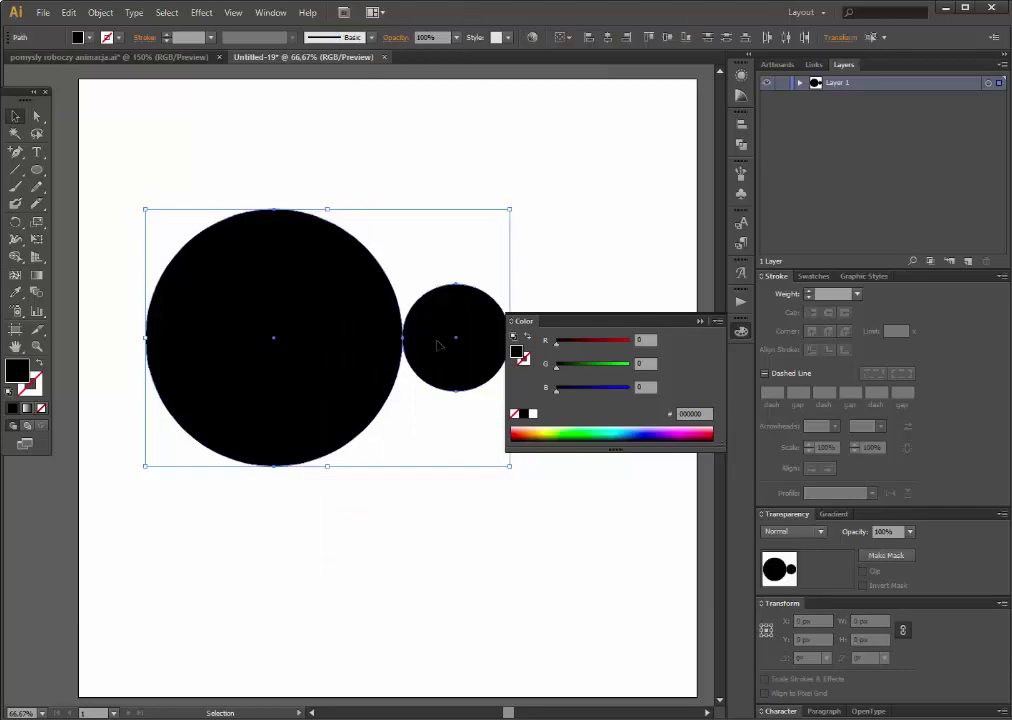
right_click(437, 341)
left_click(488, 433)
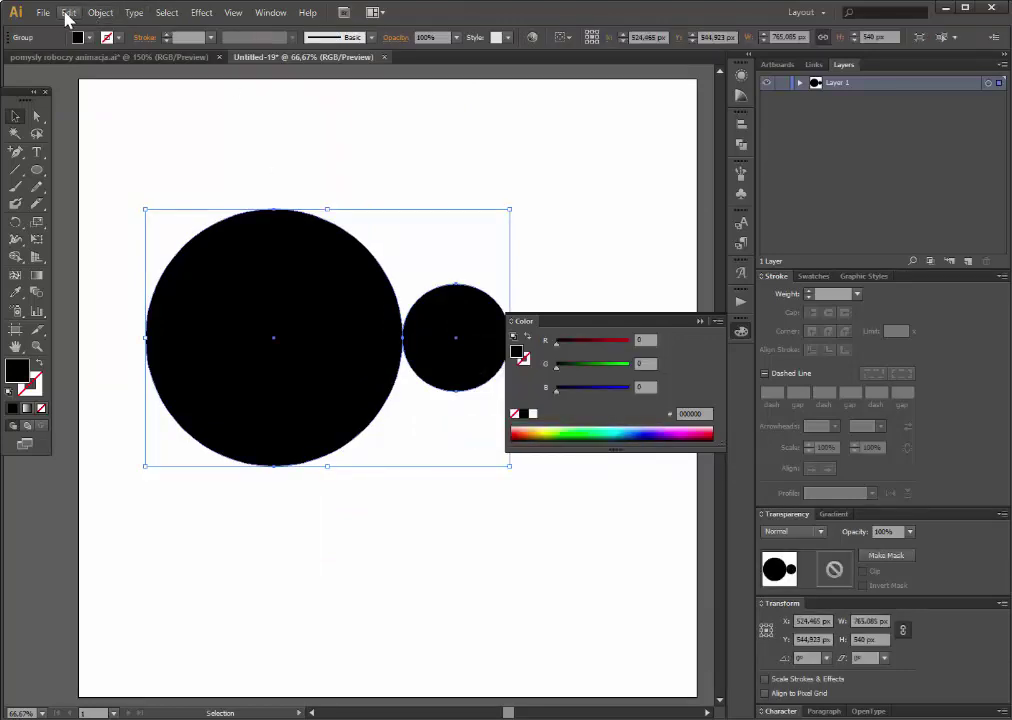
Paste a copy of the group in front, rotate it 180°, and nestle it below the original pair.
left_click(68, 12)
left_click(104, 107)
left_click(68, 12)
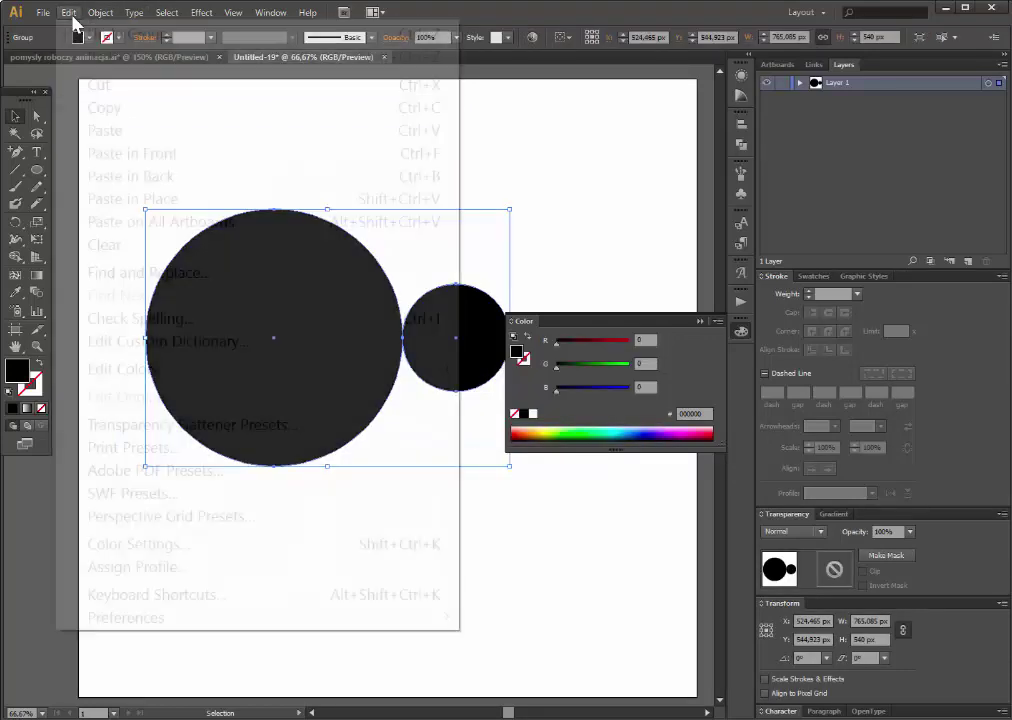
left_click(125, 153)
left_click_drag(327, 298, 332, 563)
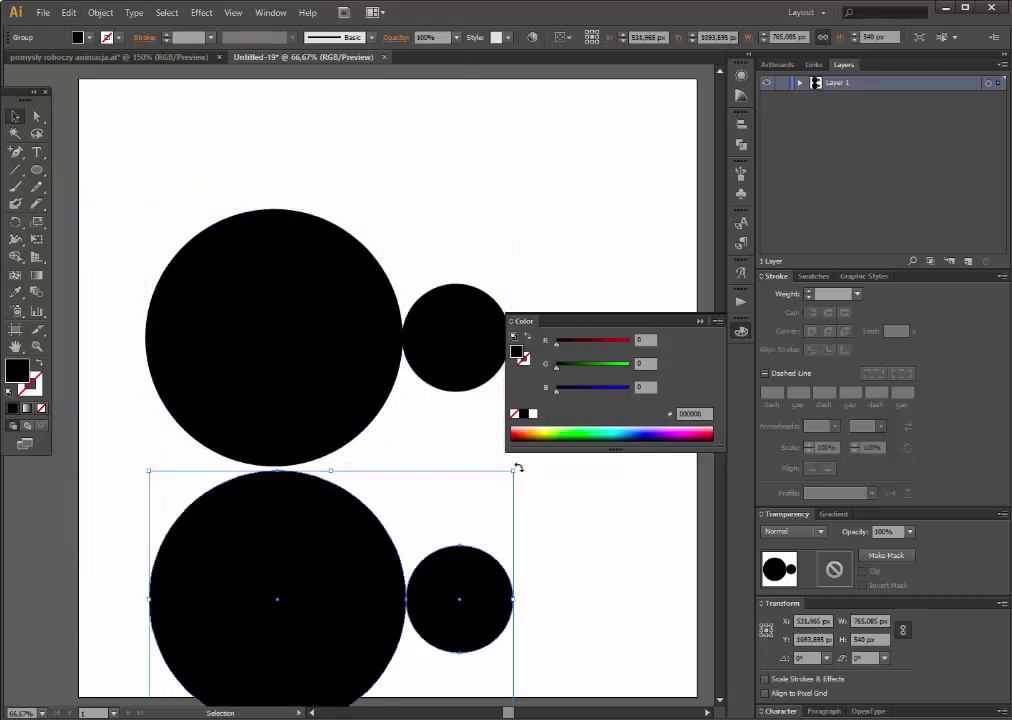
left_click_drag(518, 467, 118, 652)
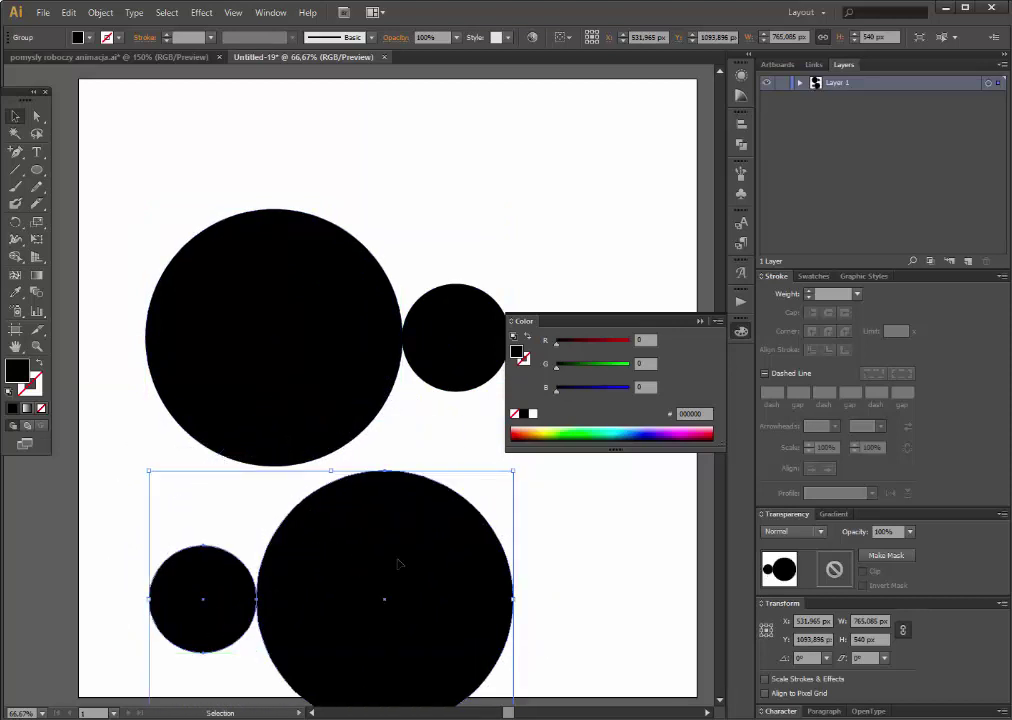
left_click_drag(398, 563, 432, 506)
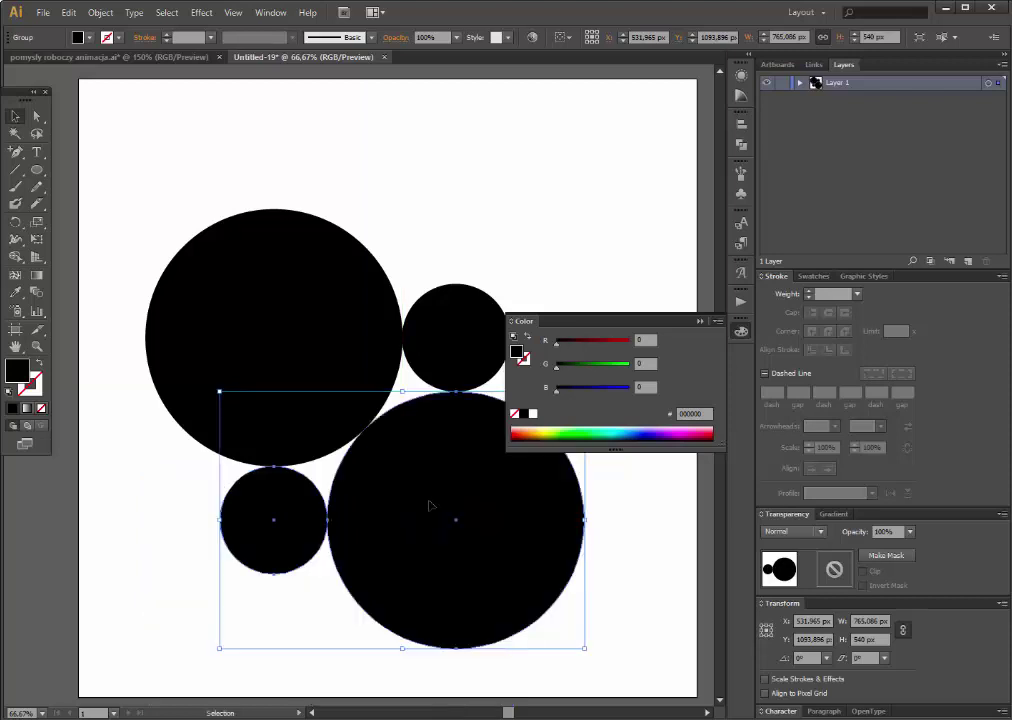
left_click(180, 576)
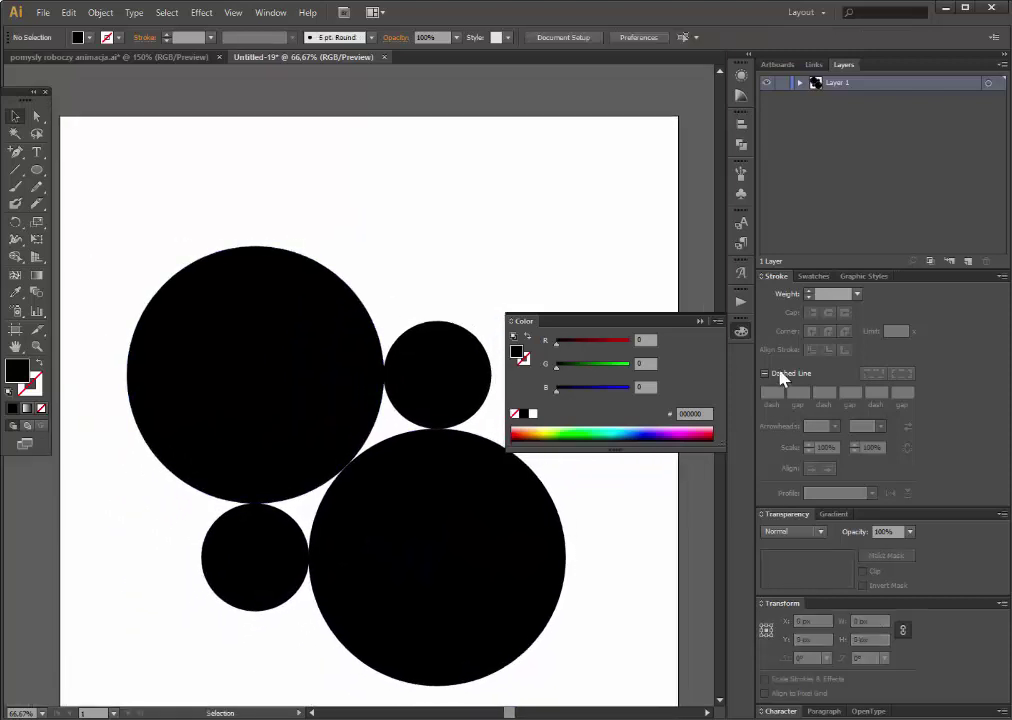
Nudge the lower pair about 2.28 px up so its large circle meets the upper small circle.
left_click(698, 323)
mouse_move(486, 527)
left_mouse_down()
mouse_move(487, 537)
mouse_move(472, 521)
mouse_move(480, 527)
left_mouse_up()
left_click(620, 500)
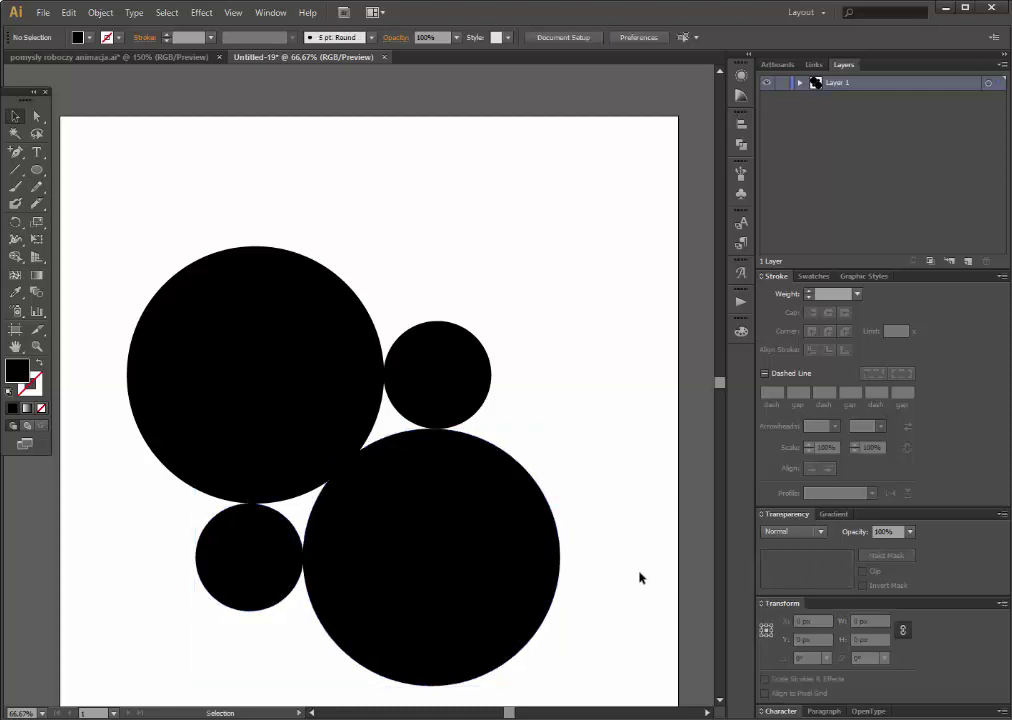
left_click(37, 346)
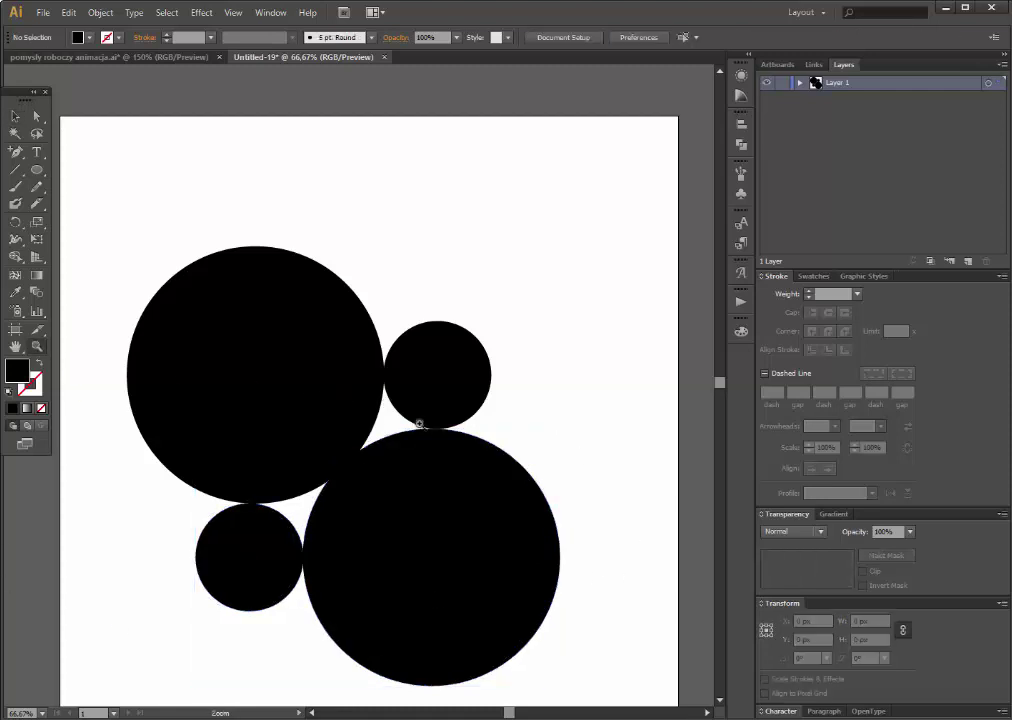
left_click_drag(382, 398, 457, 481)
left_click(15, 116)
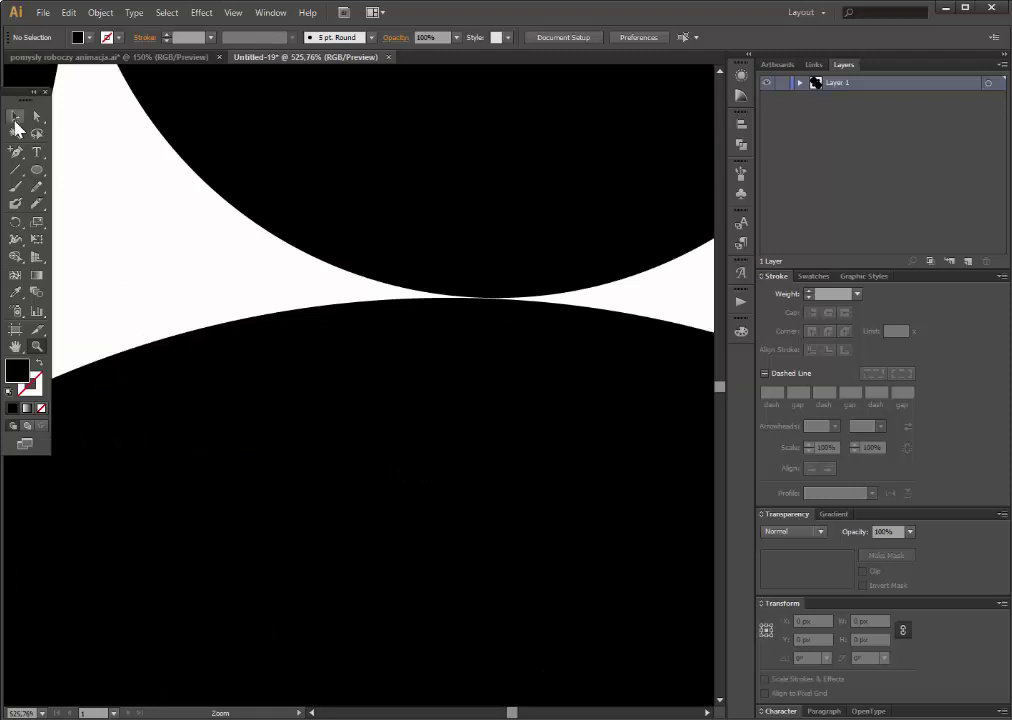
left_click_drag(410, 374, 410, 366)
Zoom out to 66.67% so the whole artboard with all four circles is visible.
left_click(252, 279)
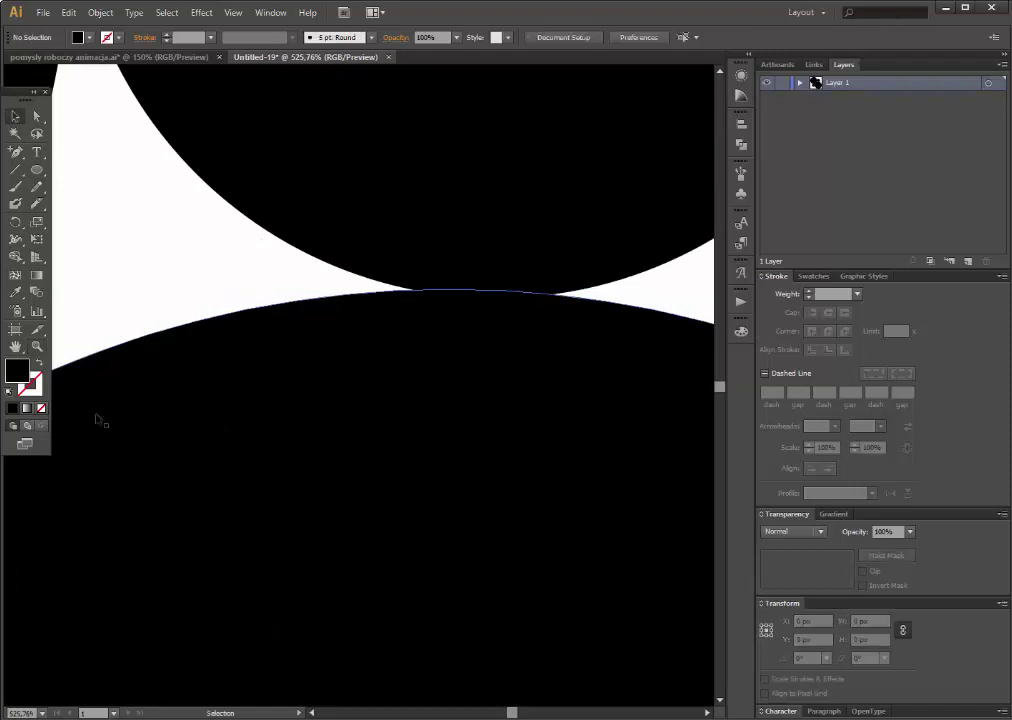
left_click(37, 346)
left_click(241, 448, "alt")
left_click(241, 448, "alt")
left_click(395, 474, "alt")
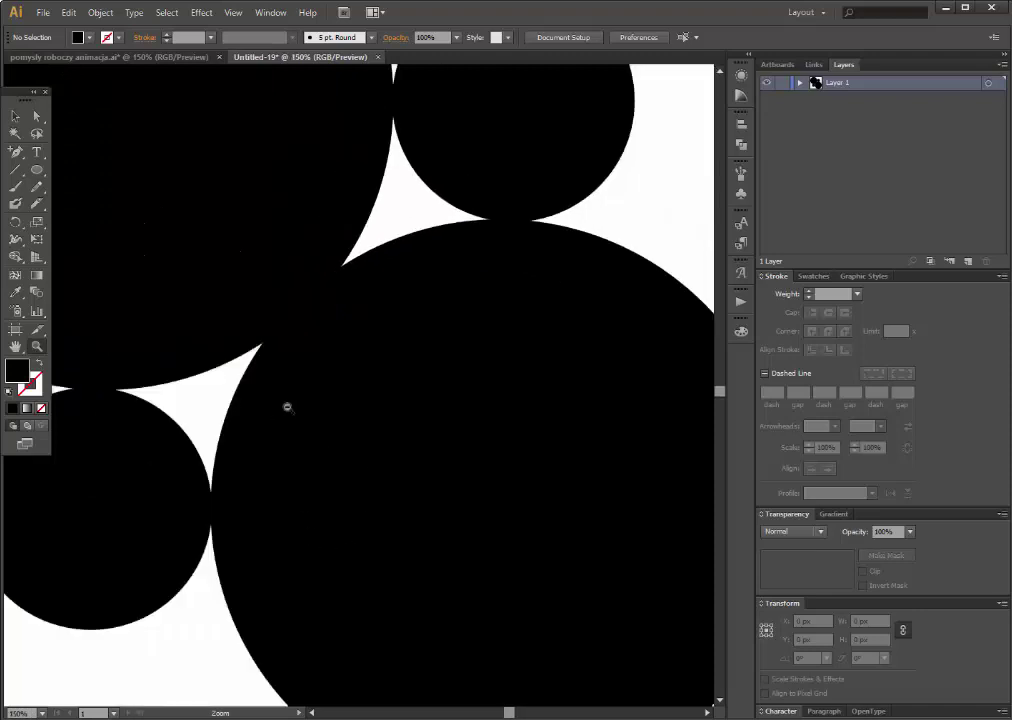
left_click(408, 368, "alt")
left_click(410, 298, "alt")
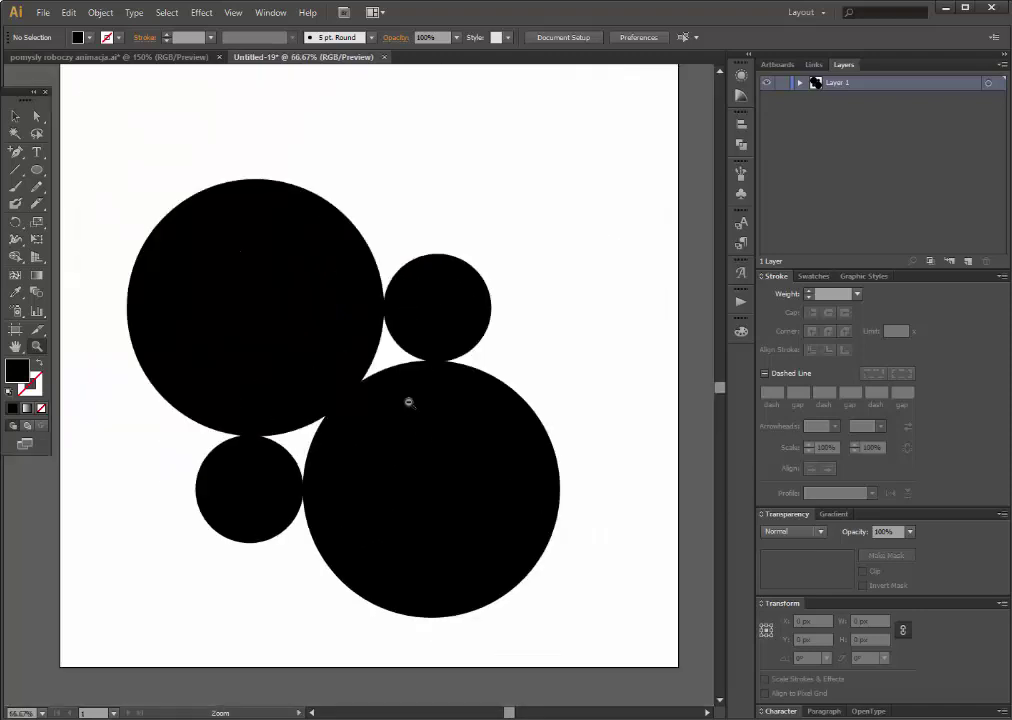
left_click(15, 116)
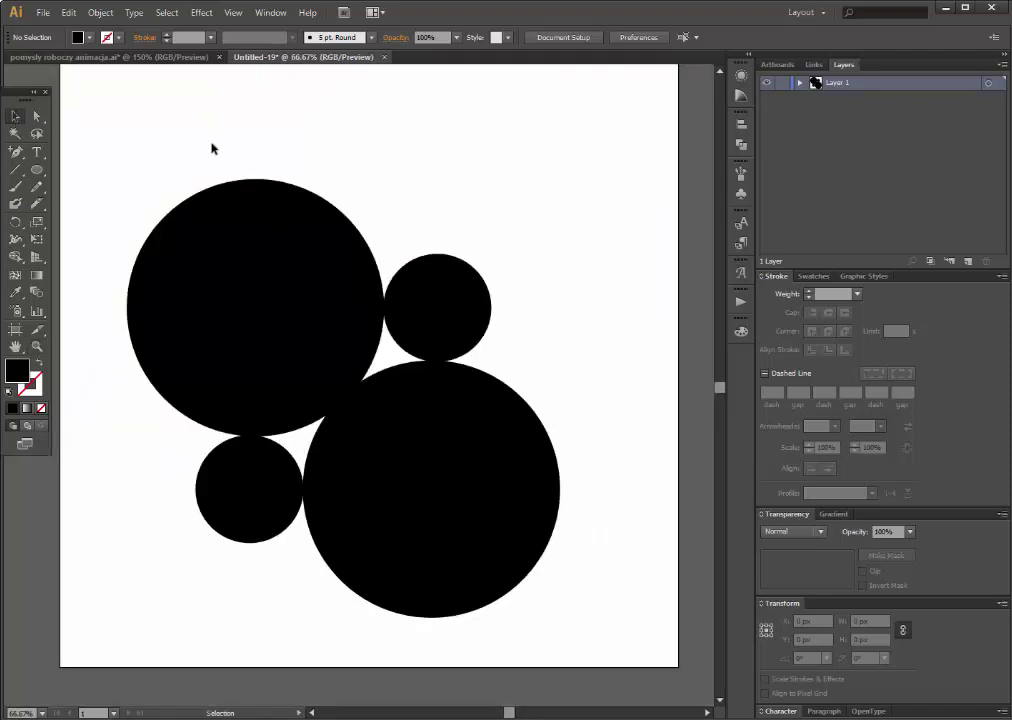
Use the Shape Builder to fuse both large circles and the gap between them into one shape.
left_click_drag(195, 138, 536, 597)
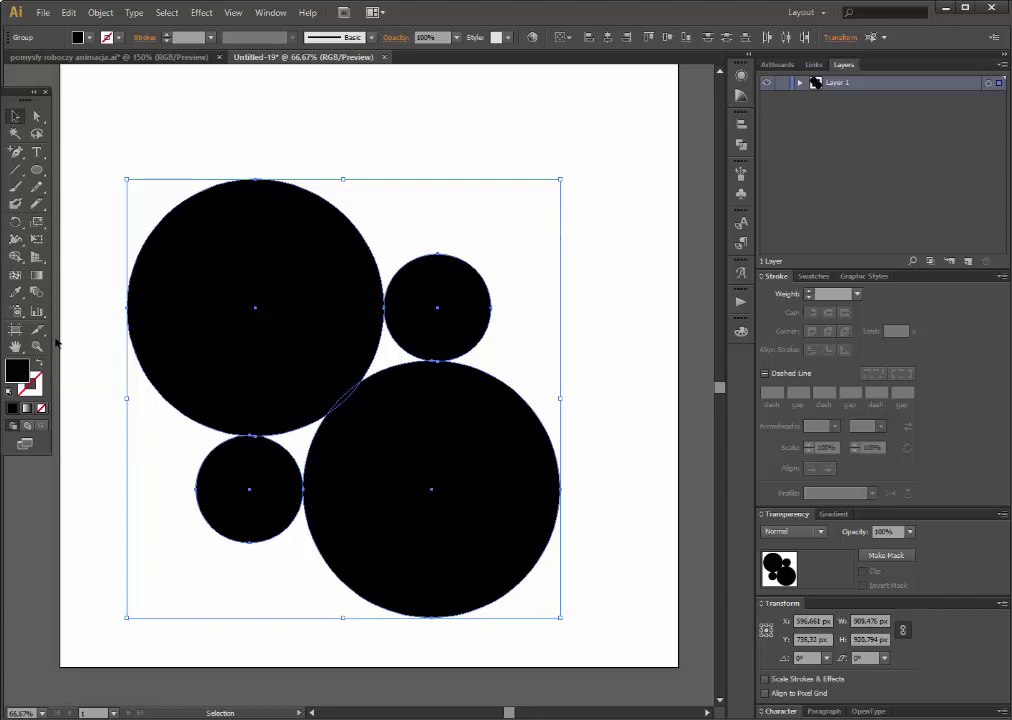
left_click(17, 257)
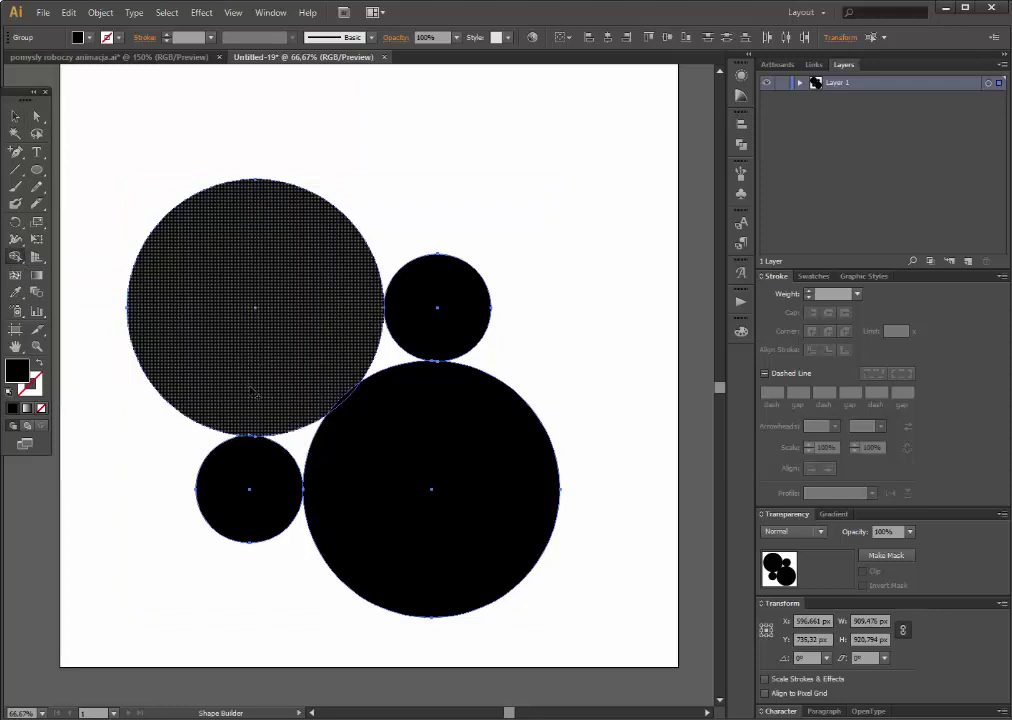
left_click_drag(251, 388, 357, 477)
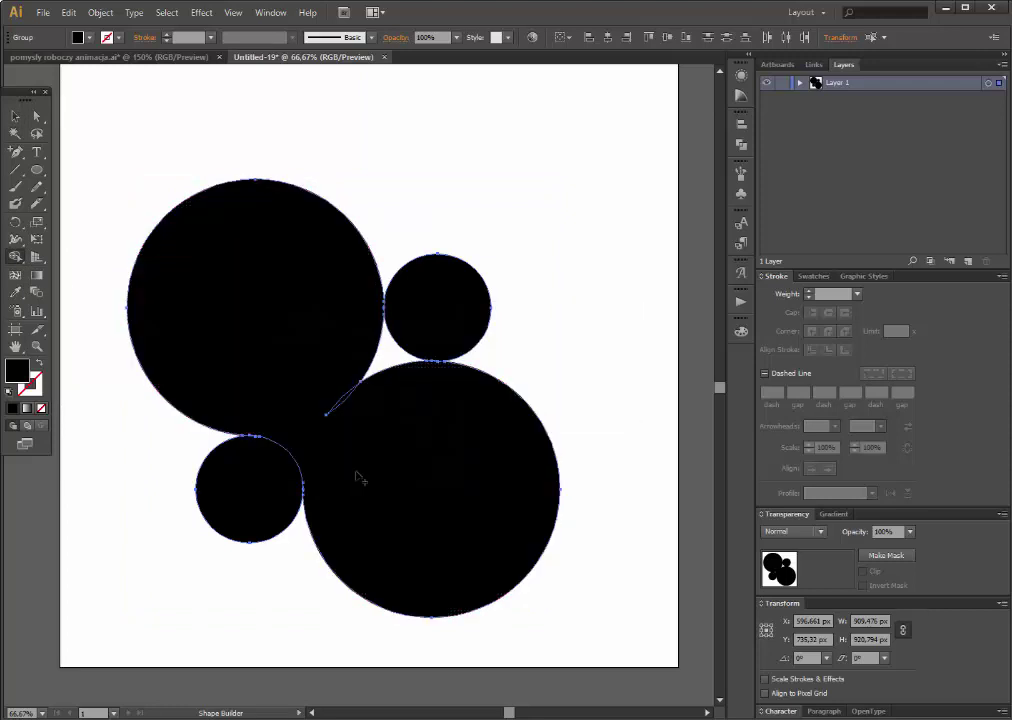
left_click_drag(339, 332, 409, 405)
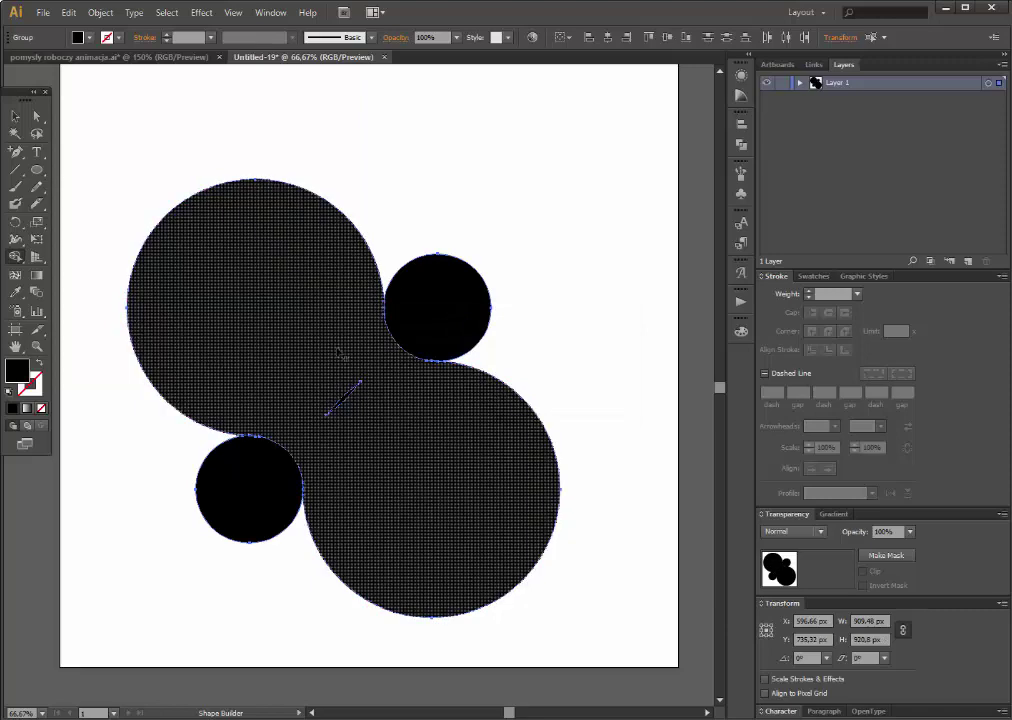
left_click(38, 346)
left_click_drag(220, 406, 337, 510)
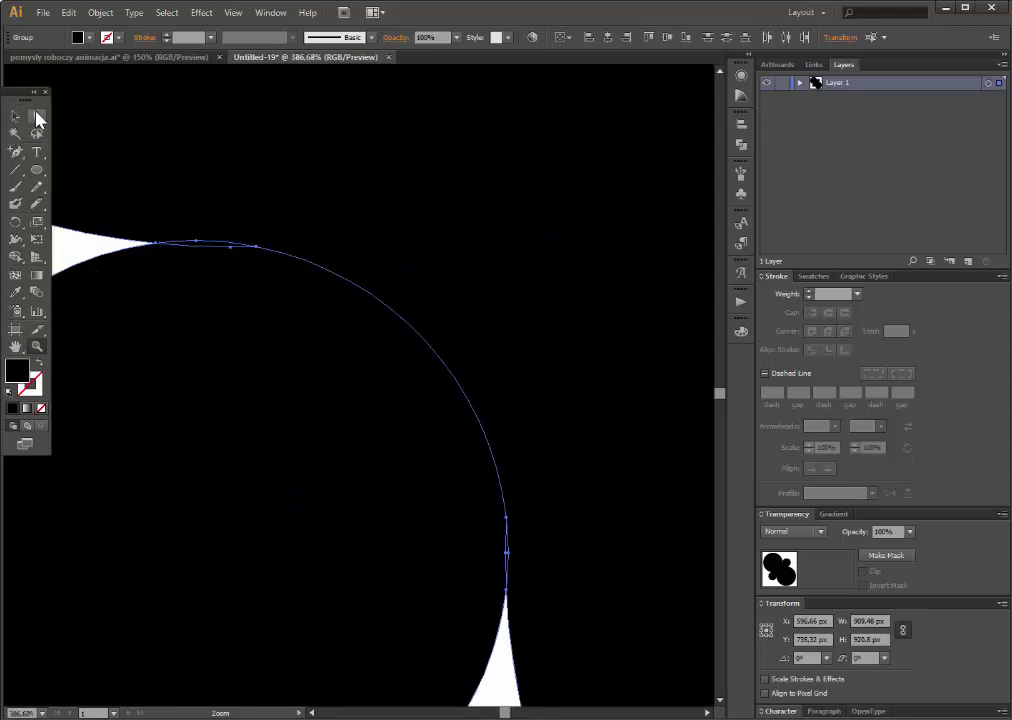
Drag the lower-left and upper-right small circles away from the merged shape with Direct Selection.
left_click(36, 116)
left_click_drag(242, 431, 188, 470)
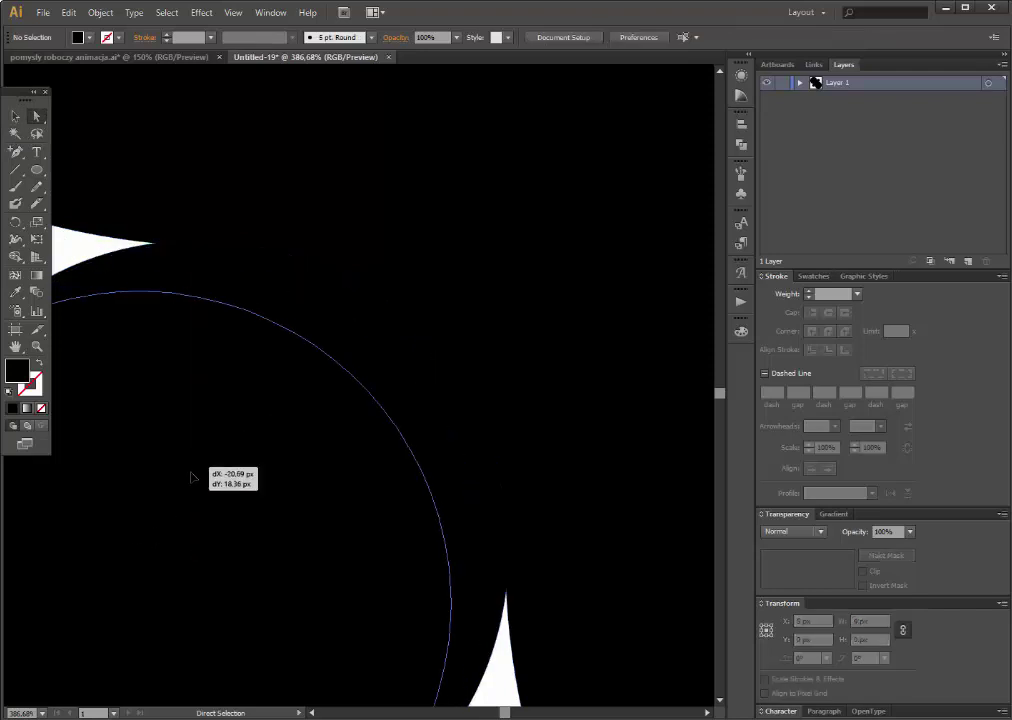
left_click(37, 346)
left_click(540, 262, "alt")
left_click(201, 278, "alt")
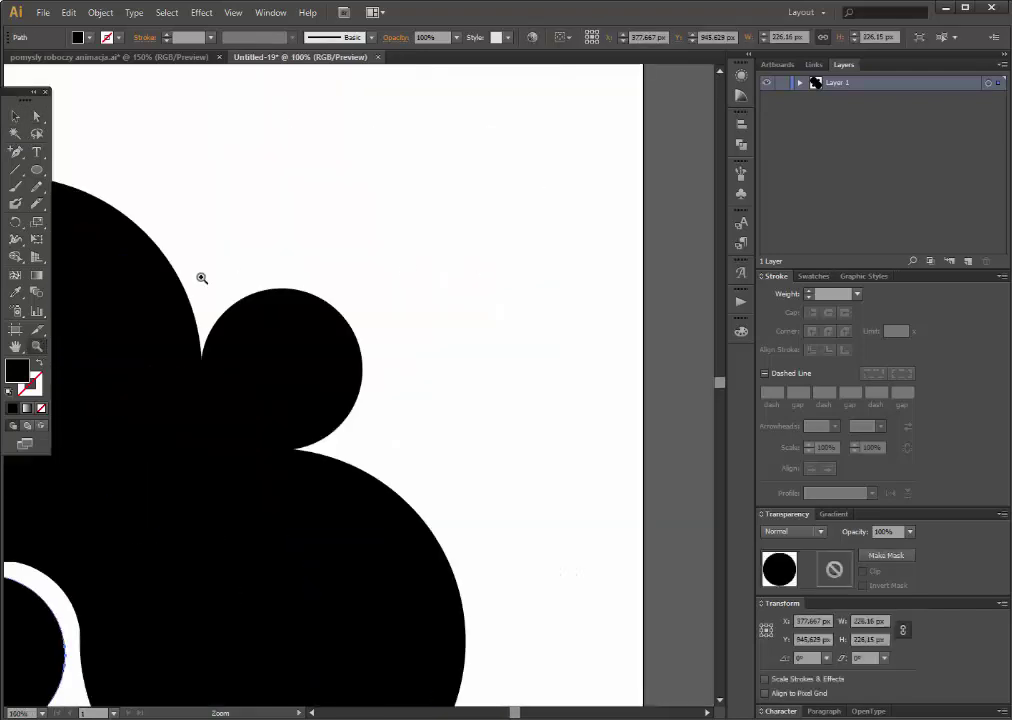
left_click(37, 116)
left_click_drag(348, 318, 406, 299)
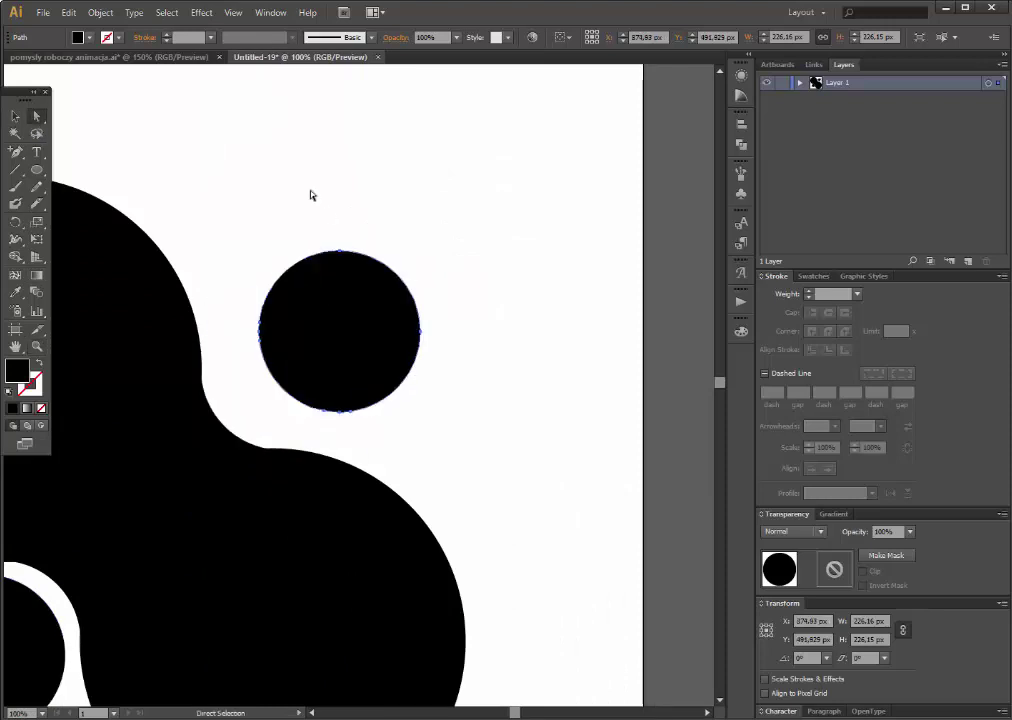
left_click_drag(120, 328, 91, 325)
left_click(37, 346)
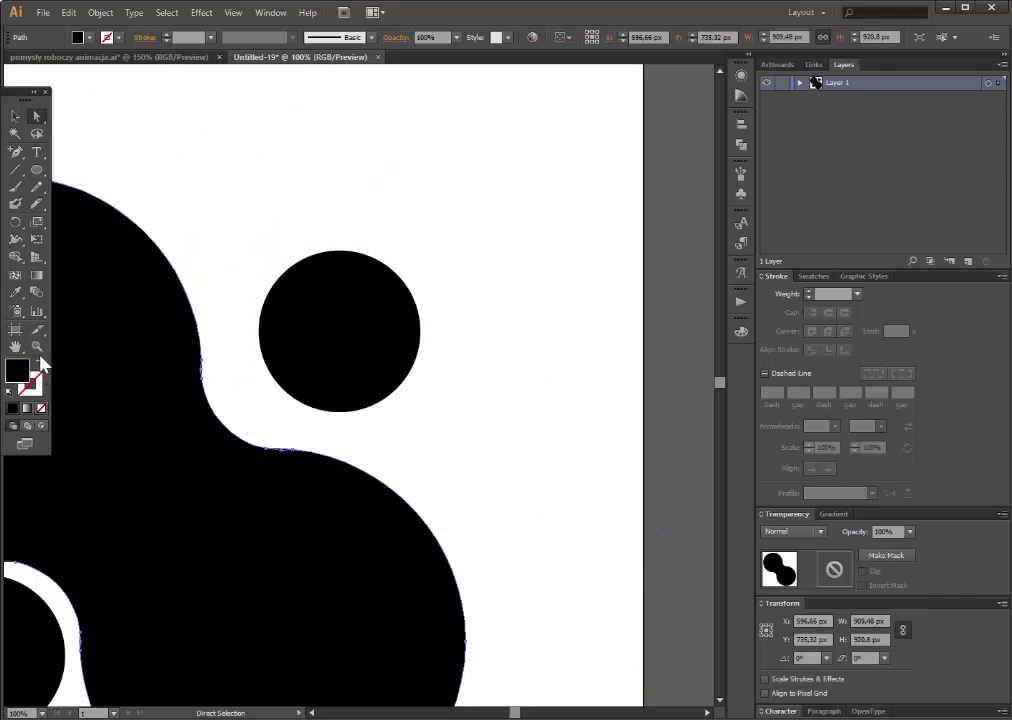
left_click(301, 401, "alt")
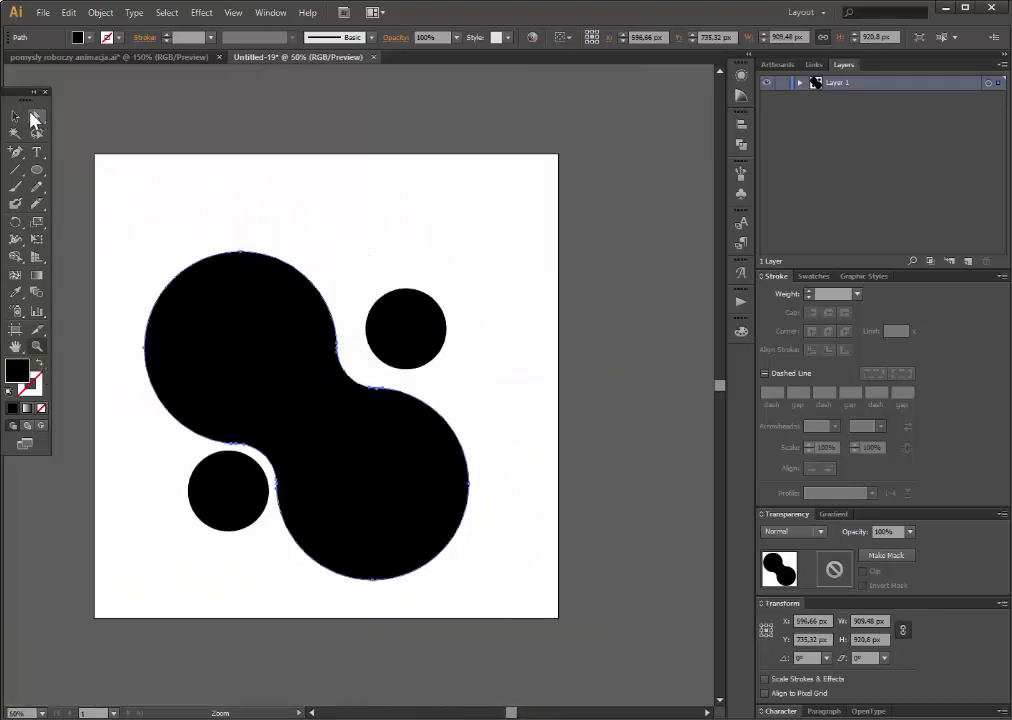
left_click(15, 115)
Delete the upper-right and lower-left small circles.
left_click(37, 117)
left_click(402, 346)
key("Delete")
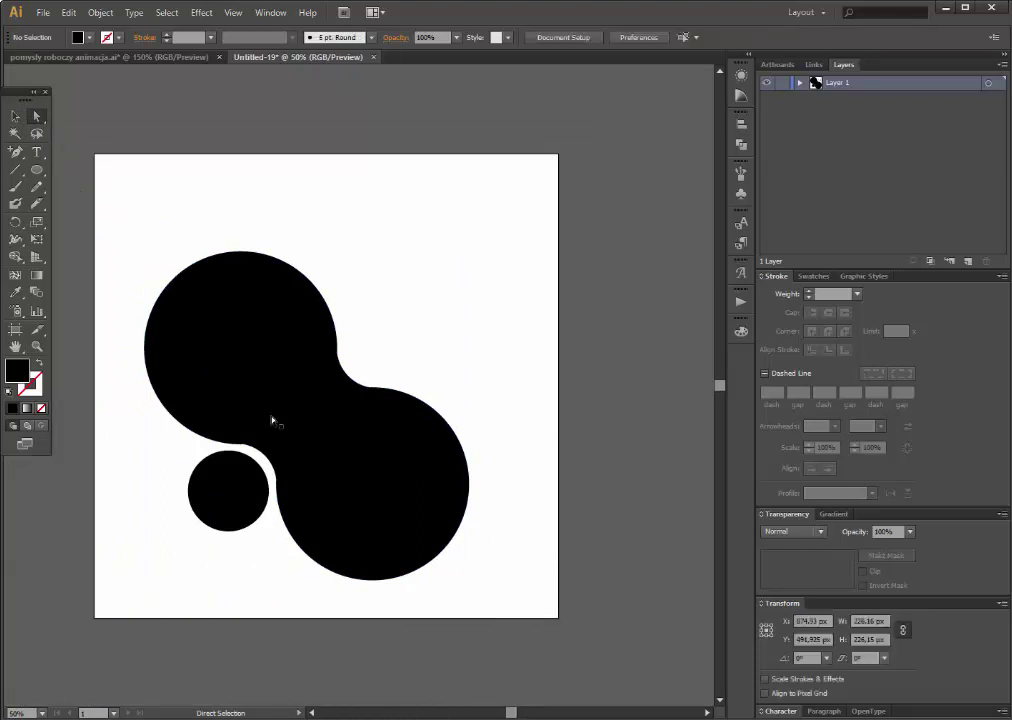
left_click(231, 511)
key("Delete")
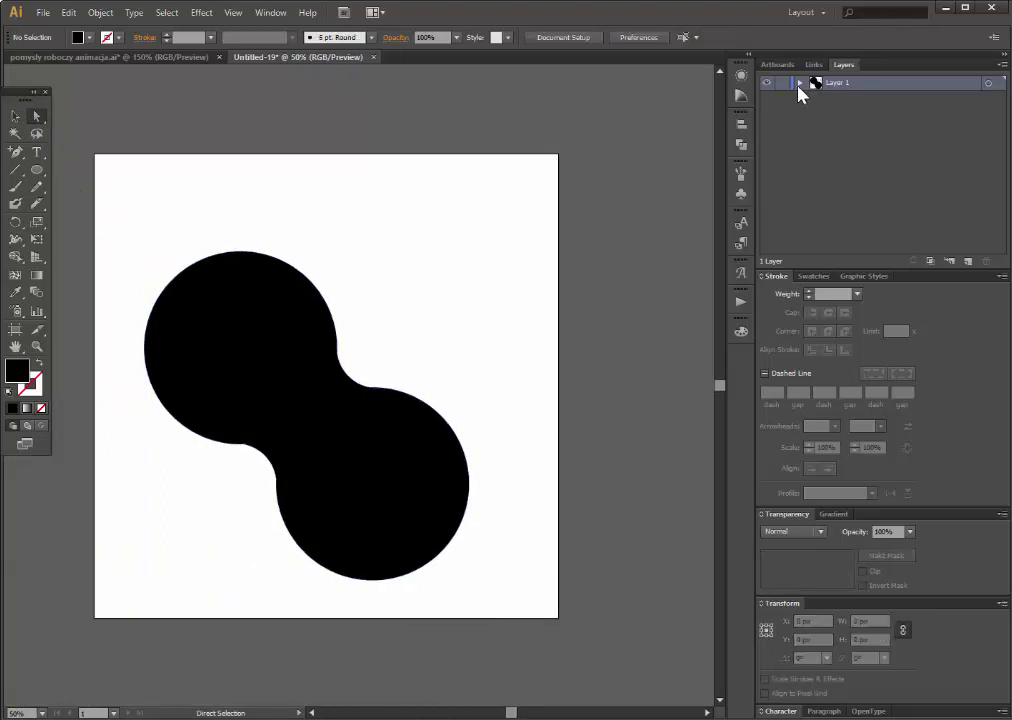
Target both groups of Layer 1 in the Layers panel.
left_click(799, 83)
left_click(988, 98)
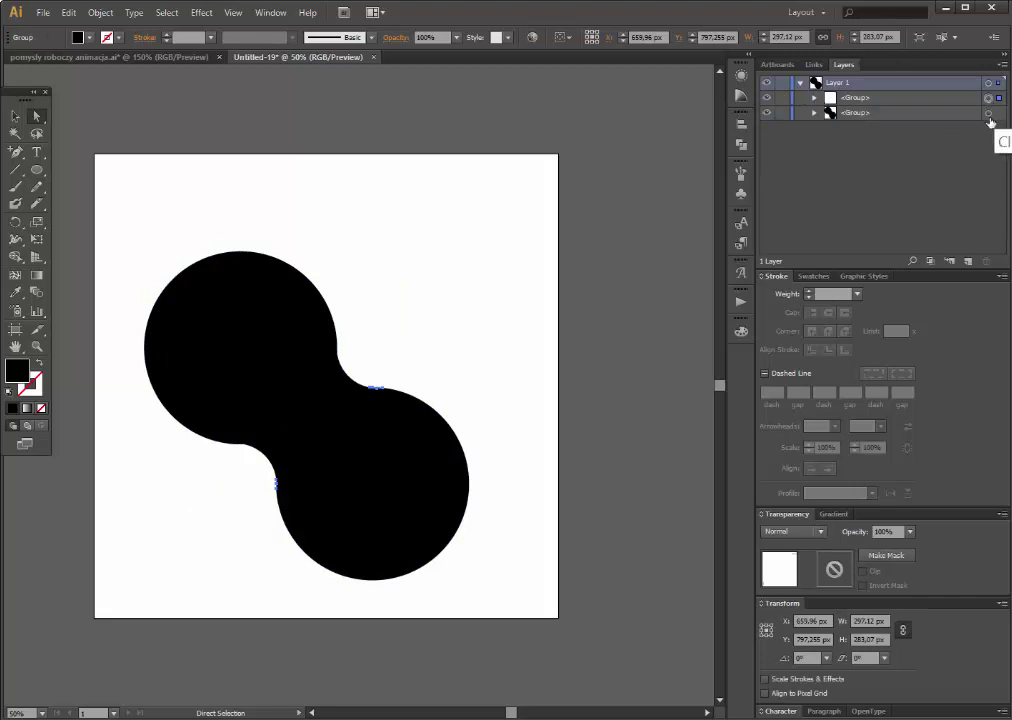
left_click(37, 346)
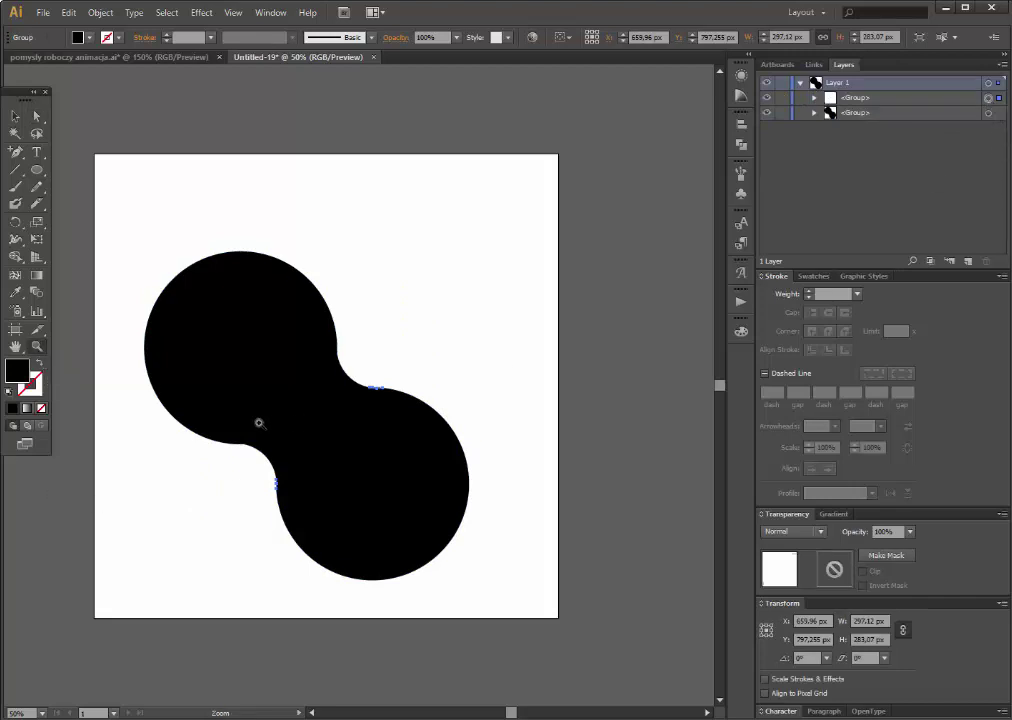
left_click_drag(335, 345, 420, 430)
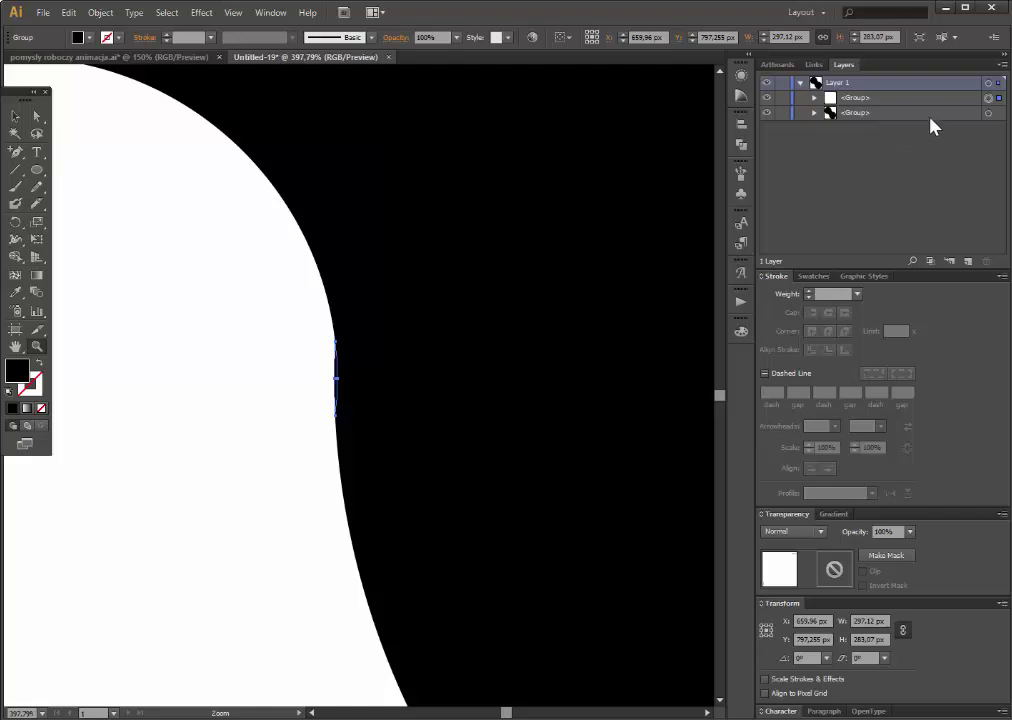
left_click(988, 113, "shift")
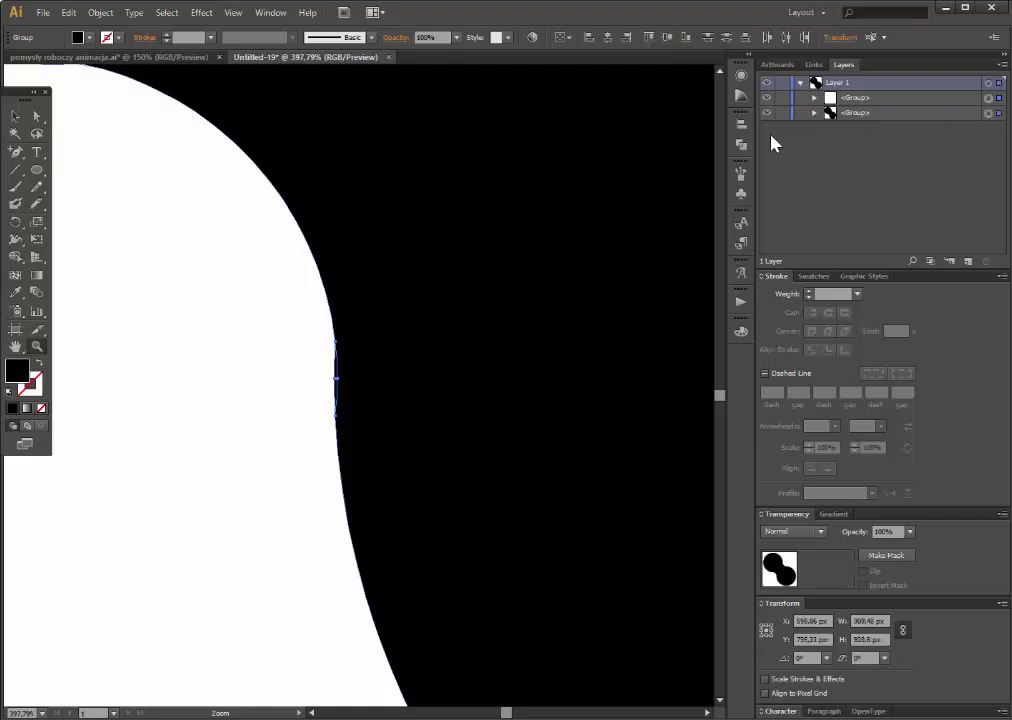
Unite the two groups into one path with Pathfinder's Unite.
left_click(270, 13)
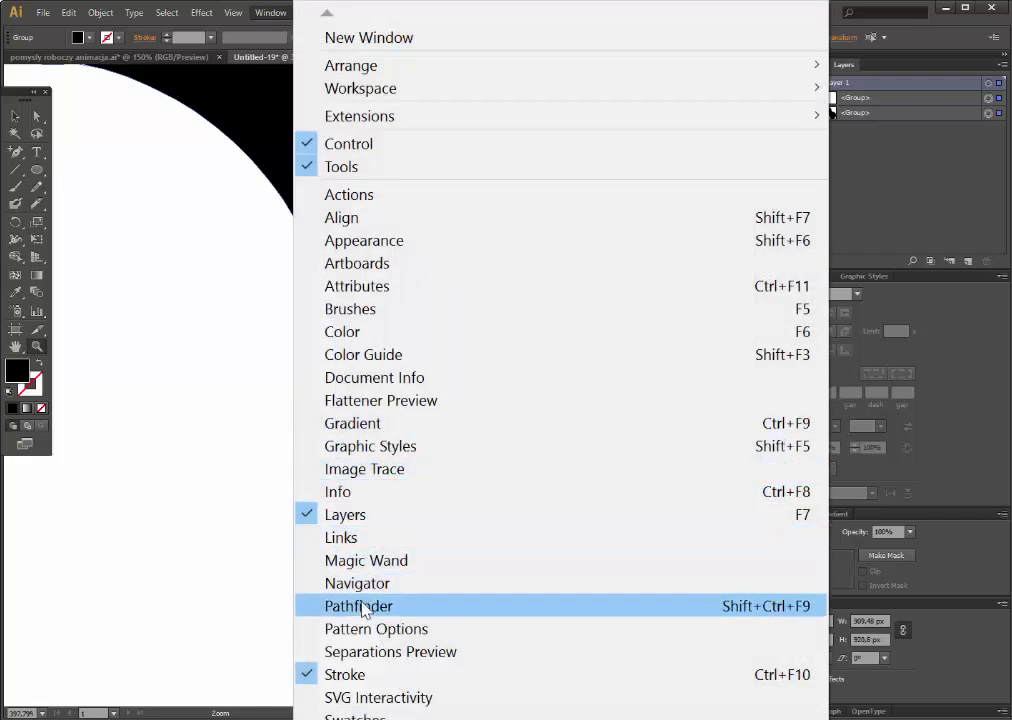
left_click(362, 606)
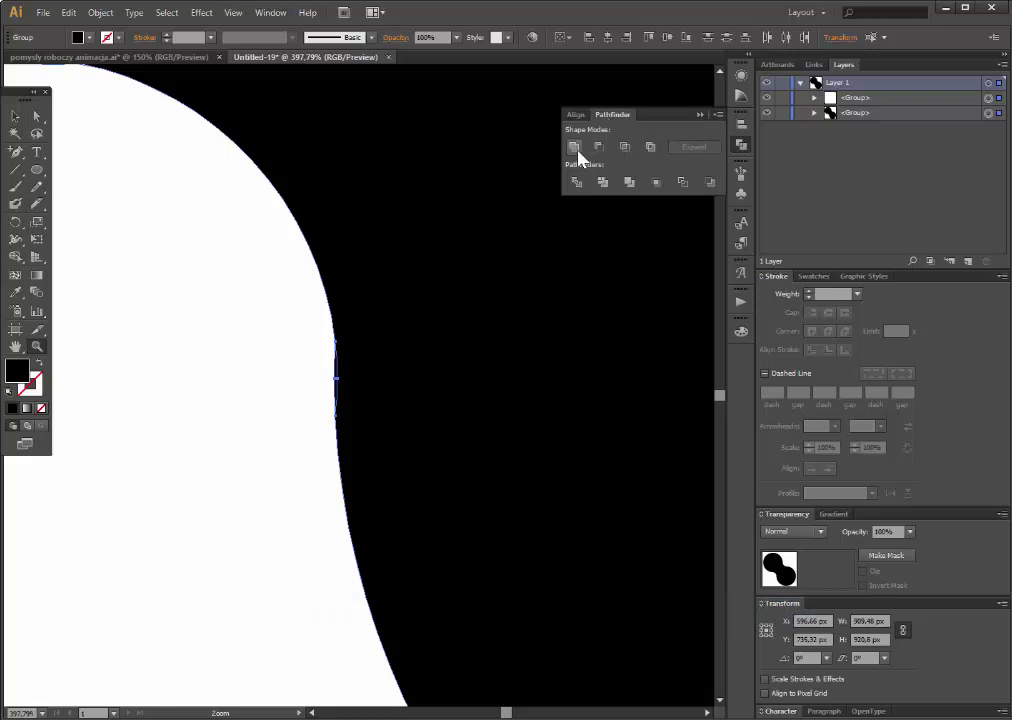
left_click(575, 147)
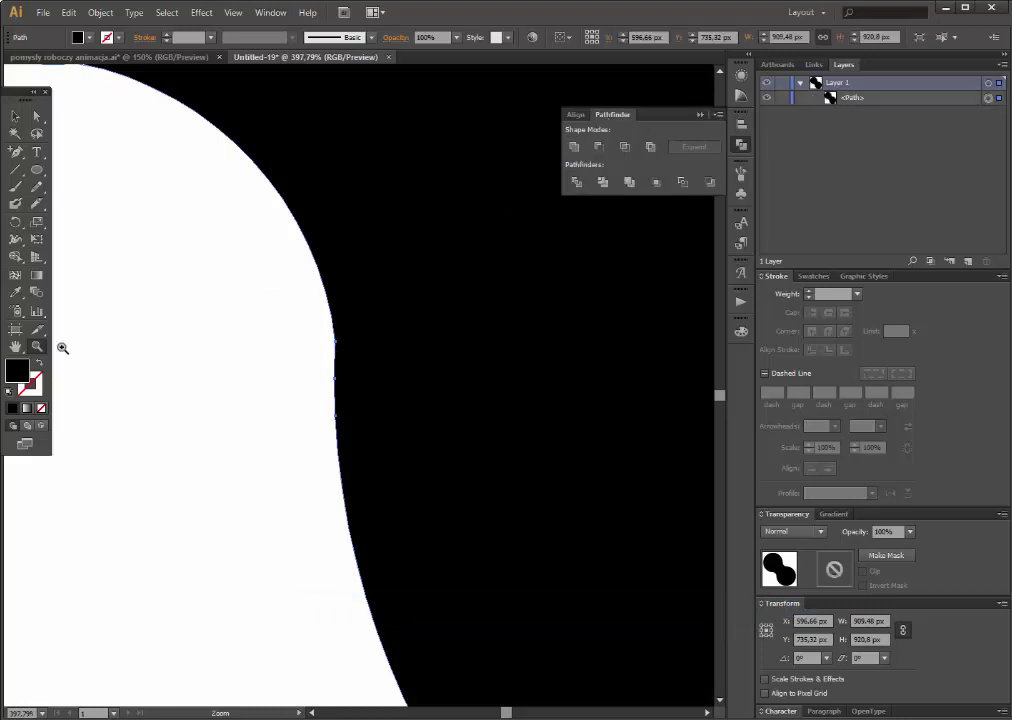
left_click(434, 344, "alt")
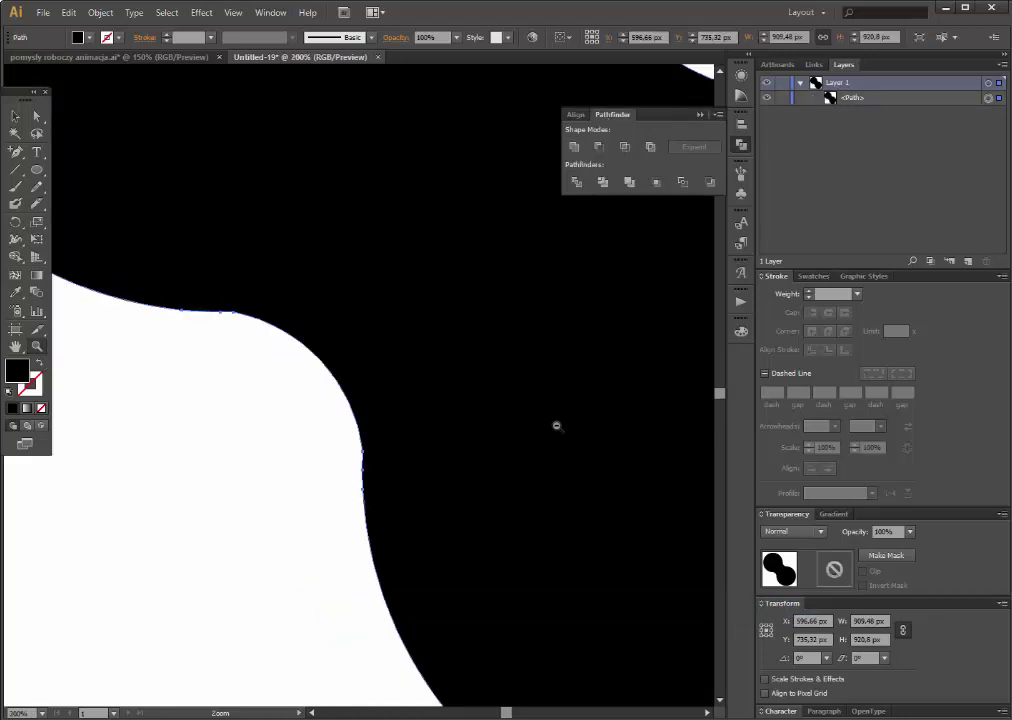
left_click(557, 426, "alt")
left_click(395, 350, "alt")
left_click(225, 305, "alt")
left_click(14, 116)
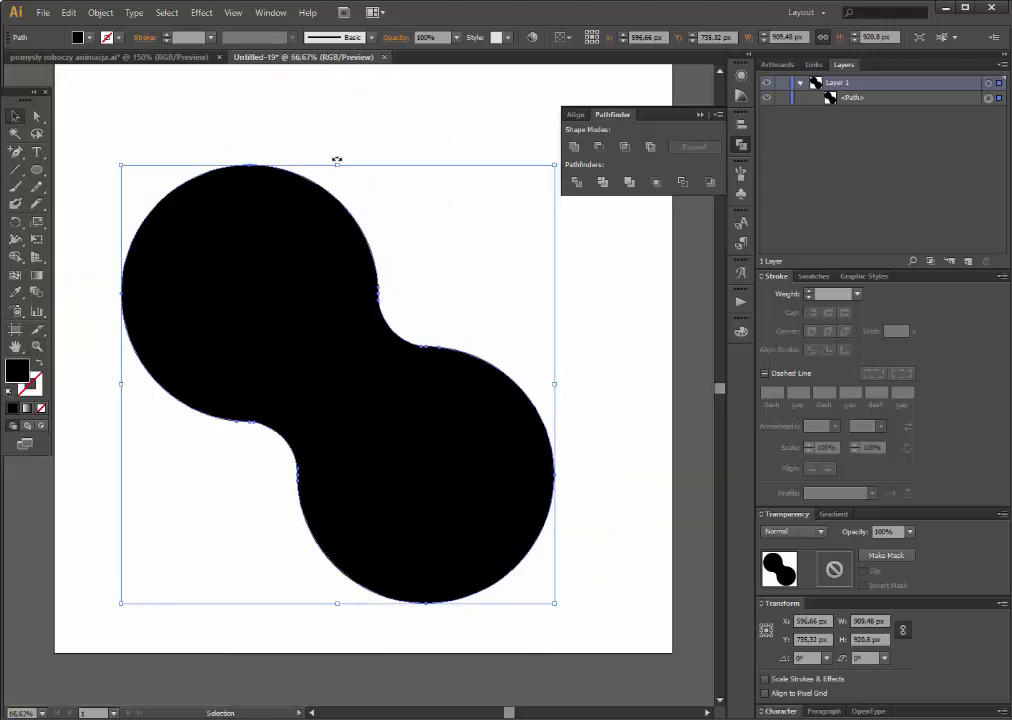
Rotate the shape about 45° upright and draw a horizontal line across its waist.
left_click_drag(337, 160, 458, 208)
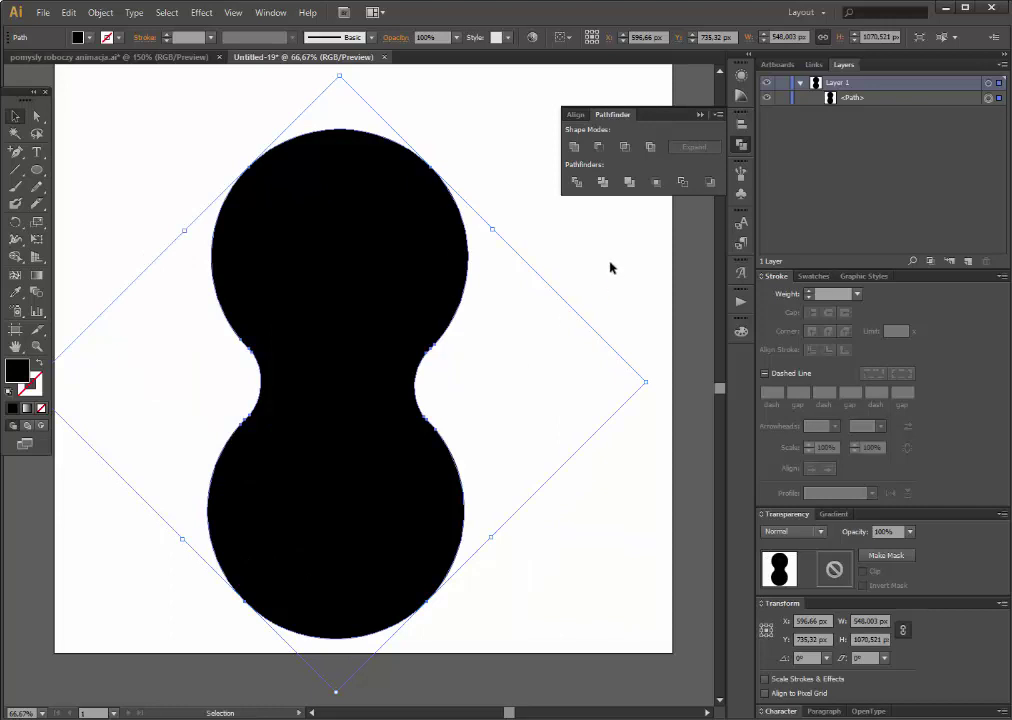
left_click(600, 280)
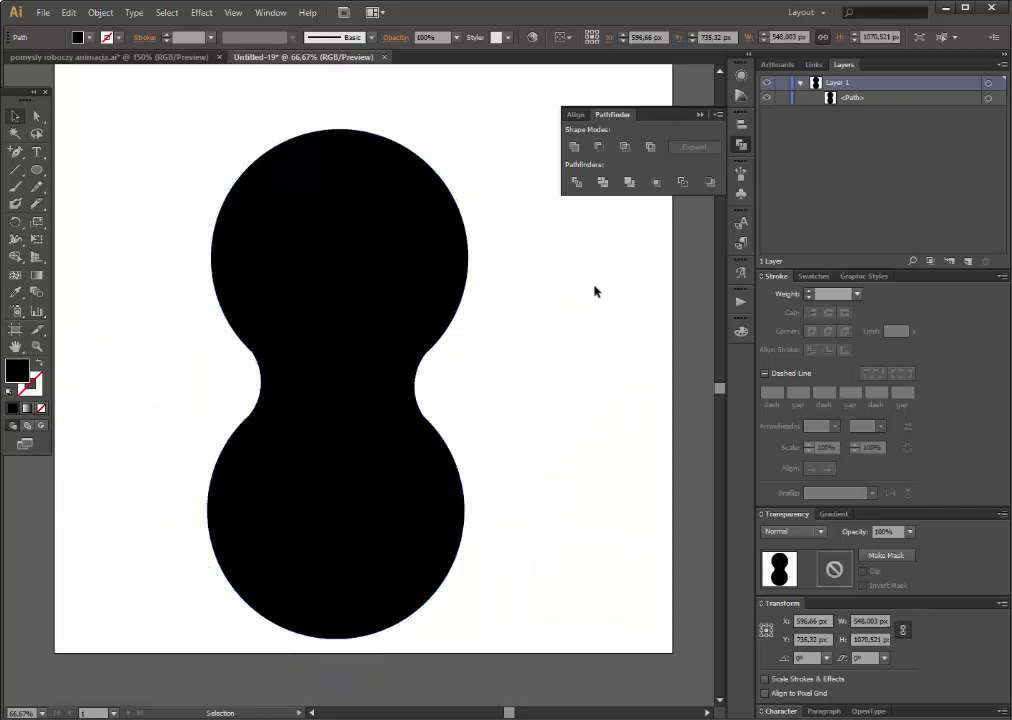
left_click(13, 171)
left_click_drag(117, 388, 600, 389)
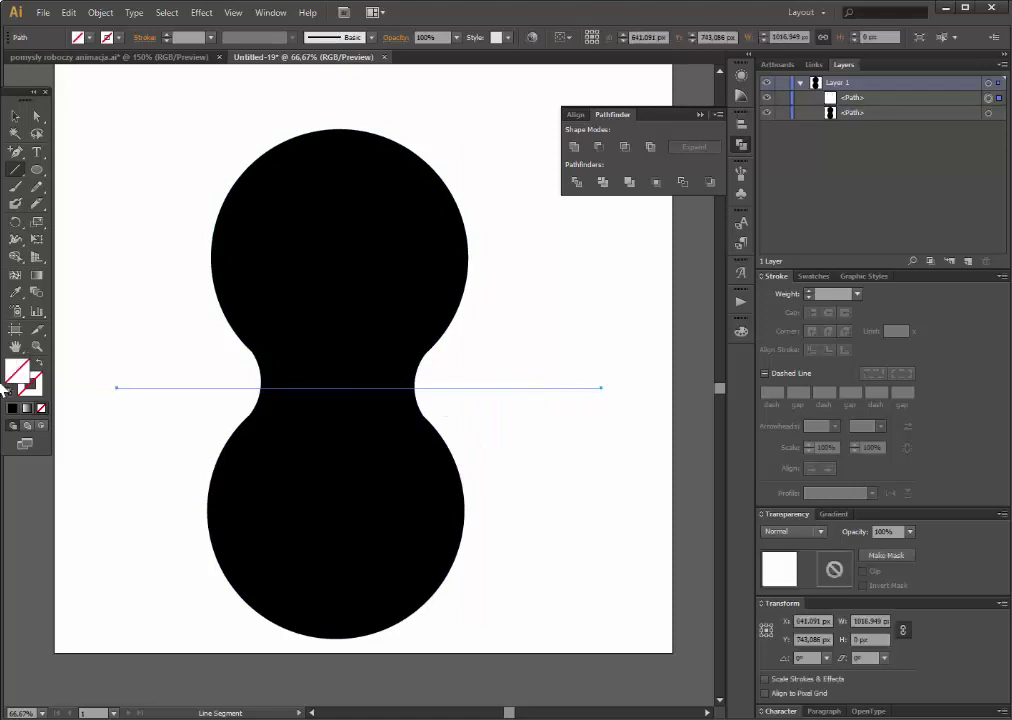
Give the line a bright green (17FF29) stroke, 8 pt thick.
left_click(41, 394)
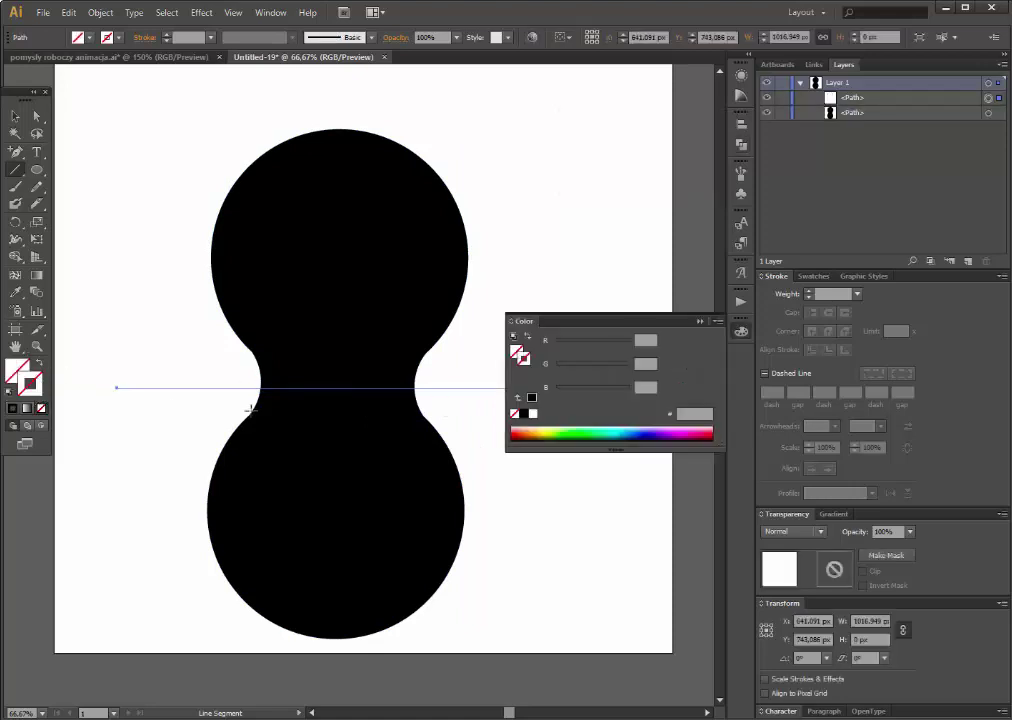
left_click(585, 430)
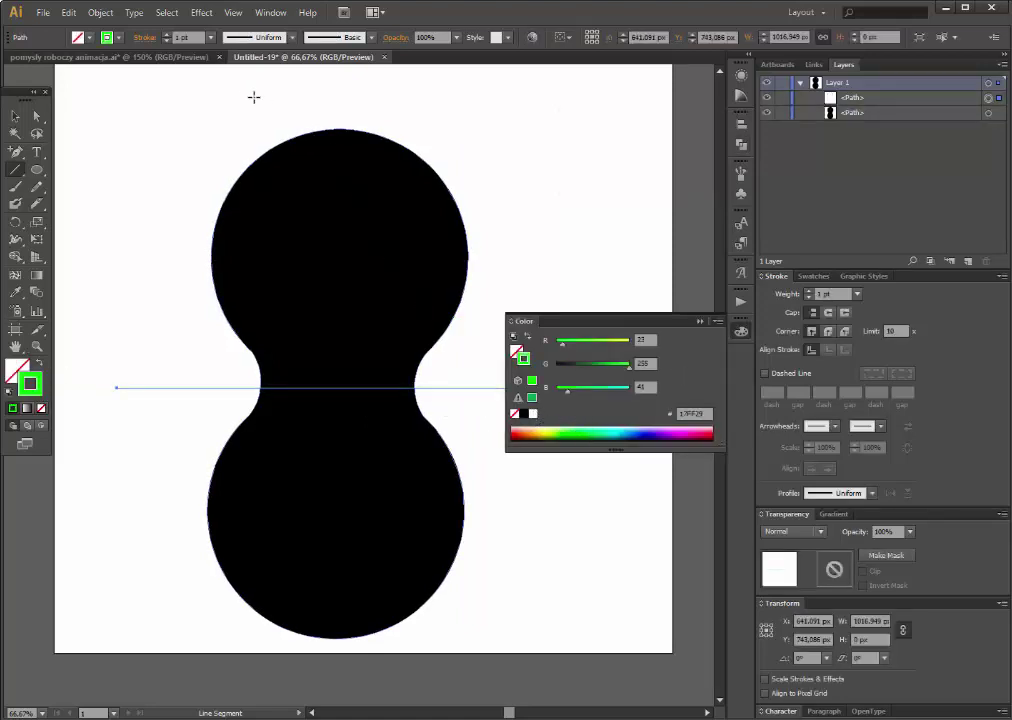
type("8")
key("Return")
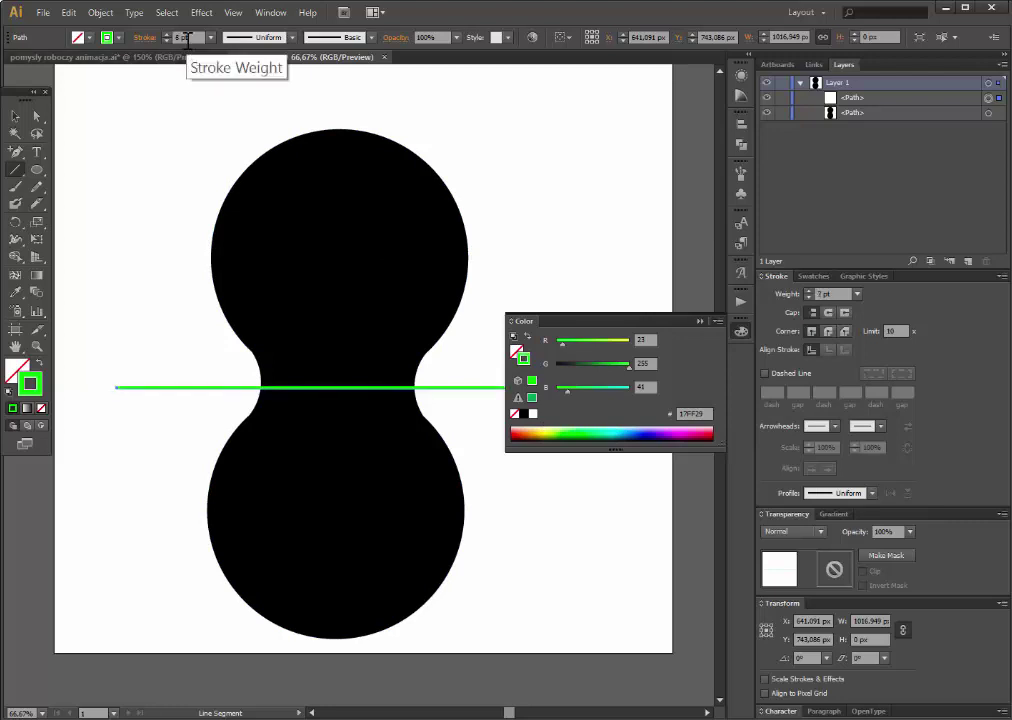
left_click(15, 115)
left_click(135, 310)
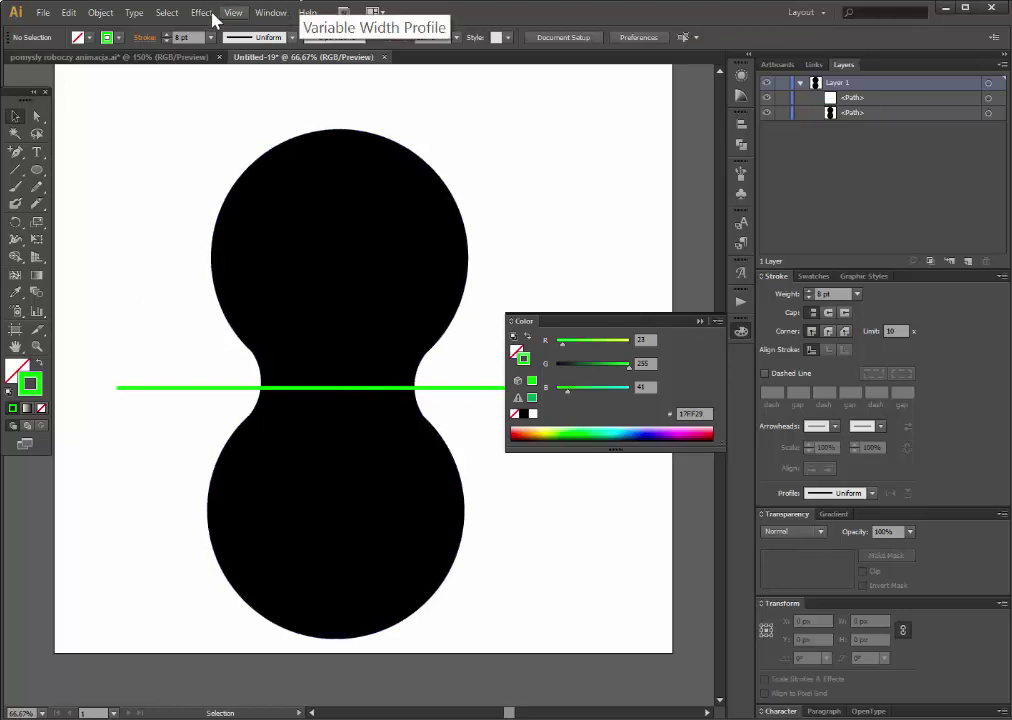
left_click(163, 388)
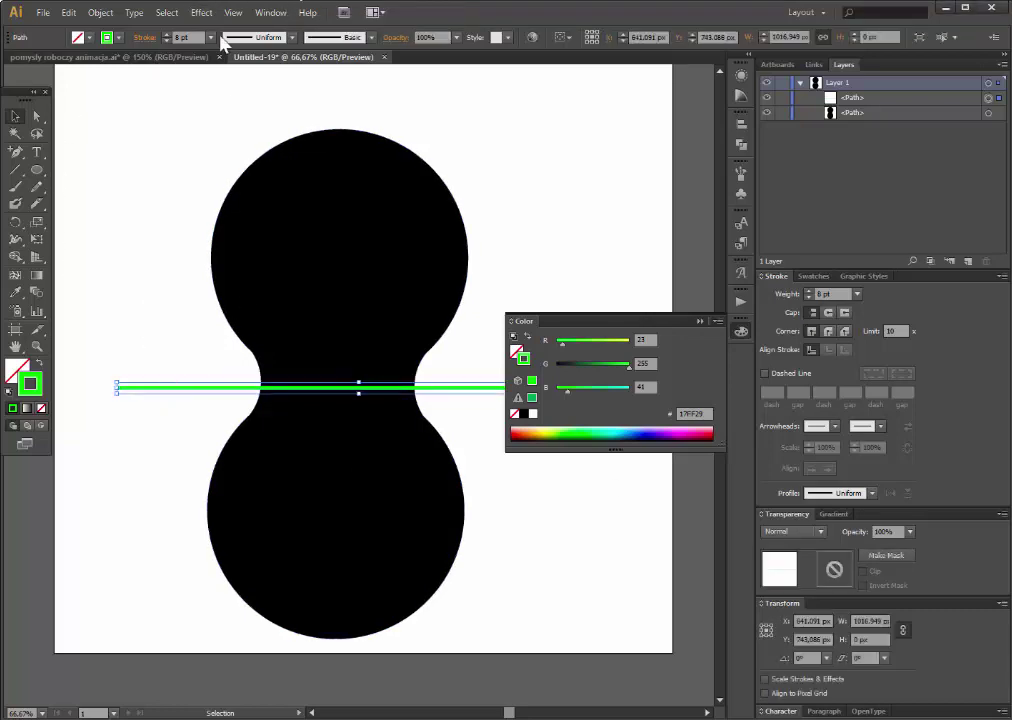
left_click(201, 12)
mouse_move(236, 379)
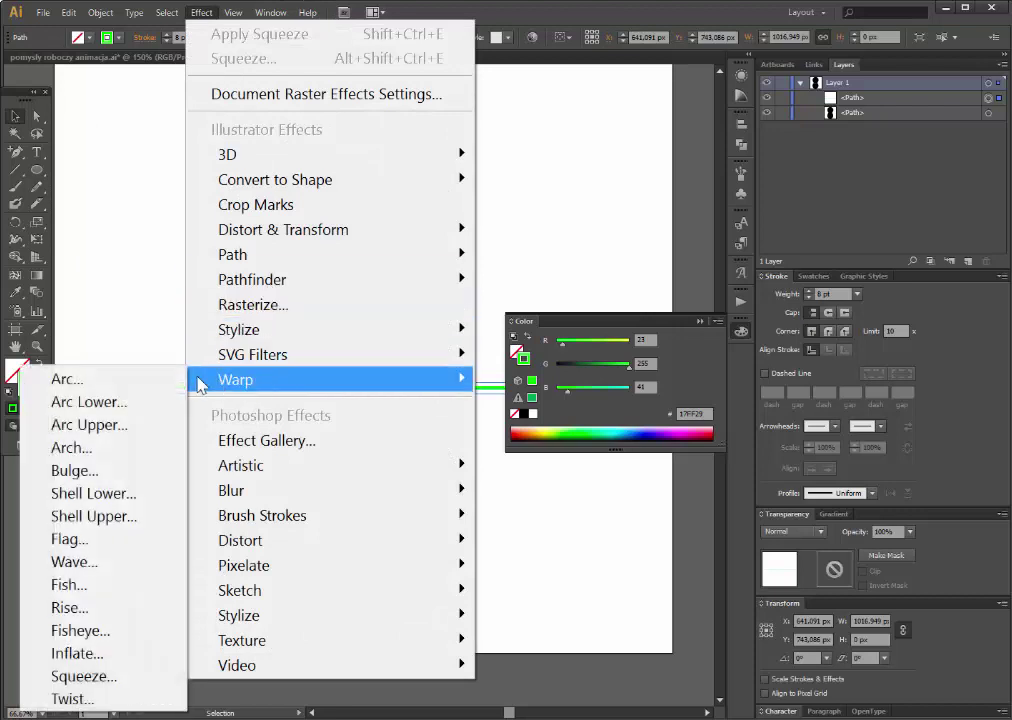
Apply an Arc warp with -21% bend to the green line.
left_click(120, 380)
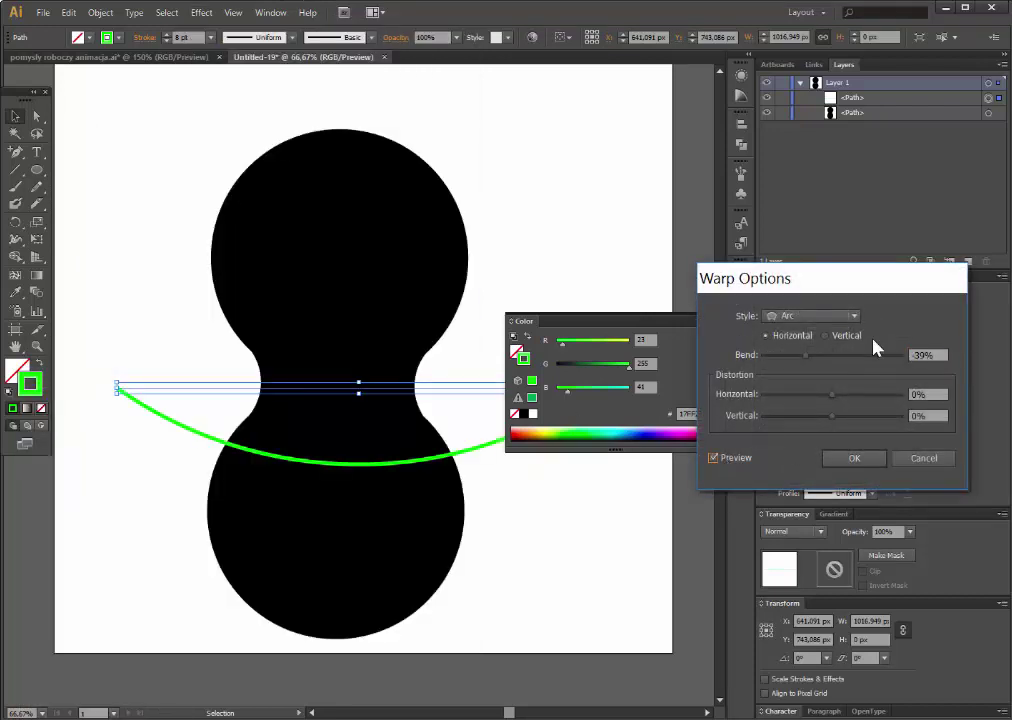
left_click(819, 357)
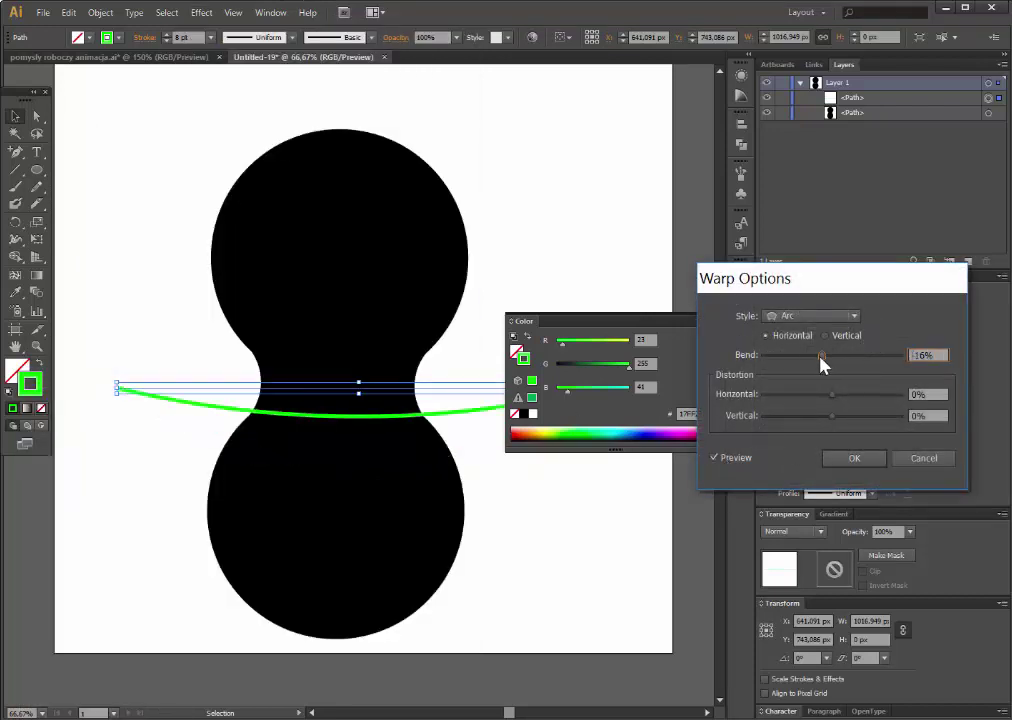
left_click_drag(819, 357, 818, 357)
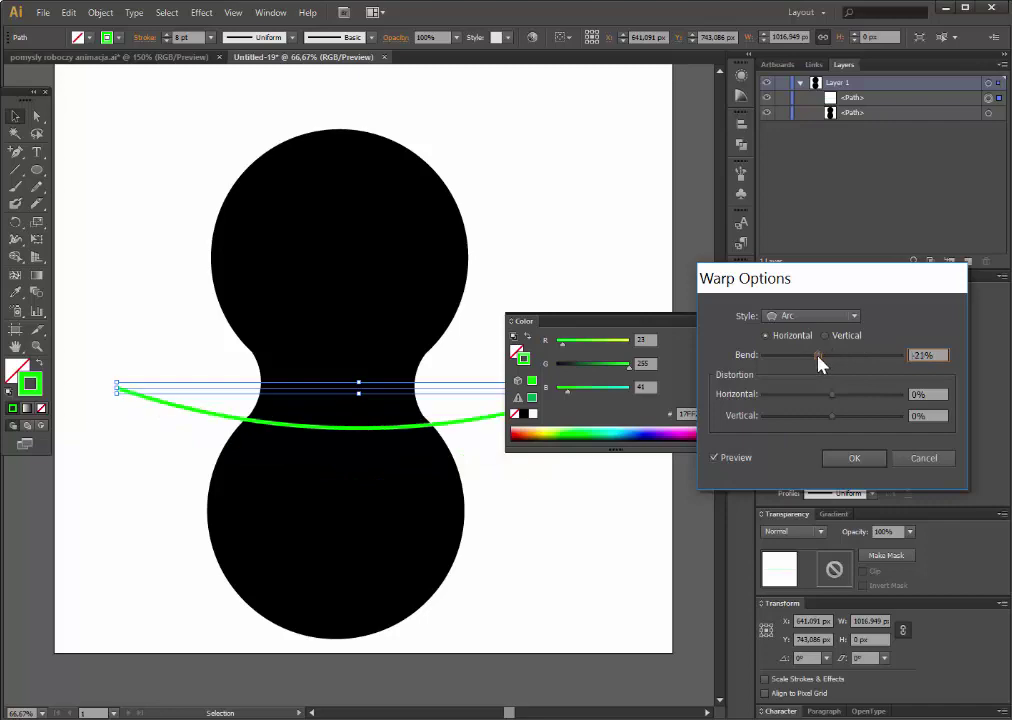
left_click(848, 460)
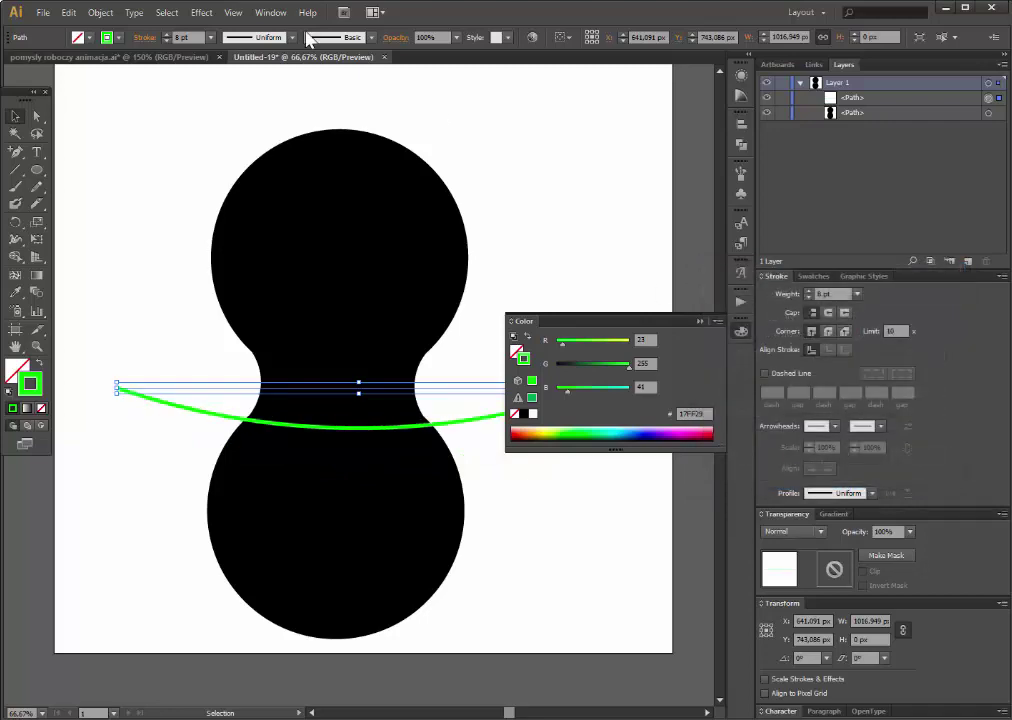
Expand the warped line's appearance into a path and move it up onto the waist.
left_click(100, 12)
left_click(199, 250)
left_click(178, 489)
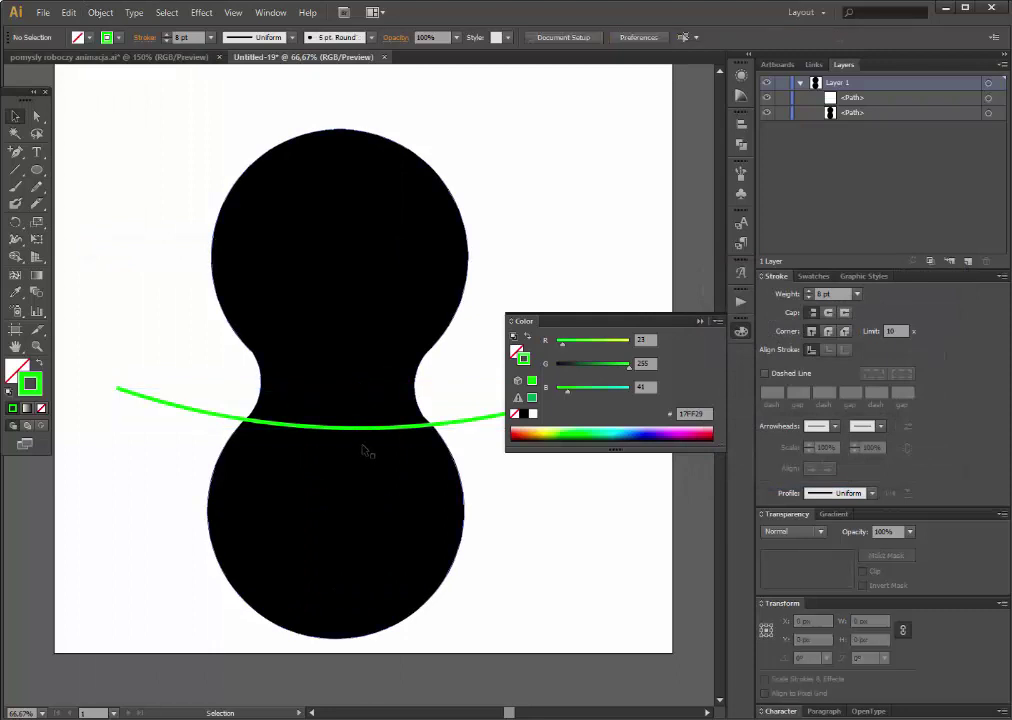
left_click_drag(360, 434, 337, 408)
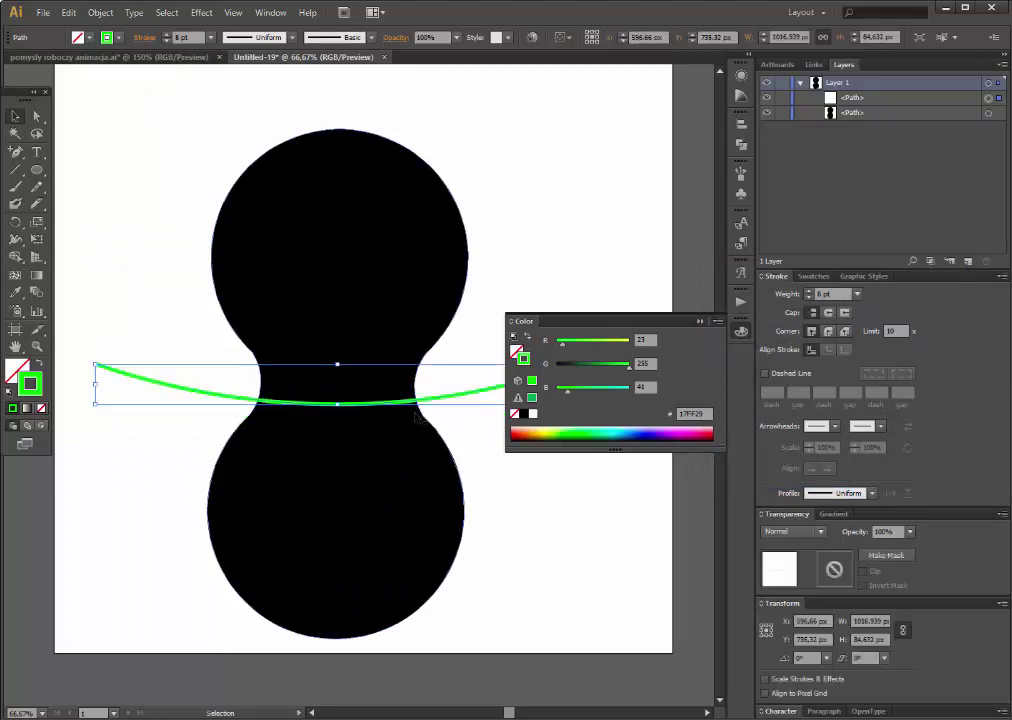
Place the green arc on the shape's narrow waist and centre both horizontally.
left_click(701, 322)
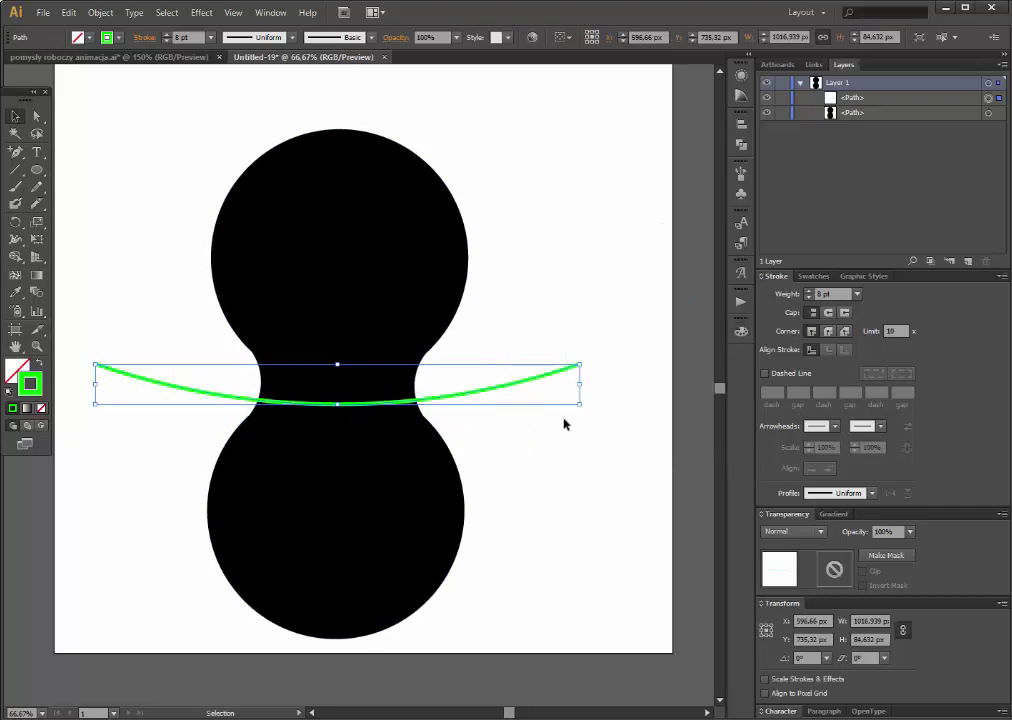
left_click(562, 422)
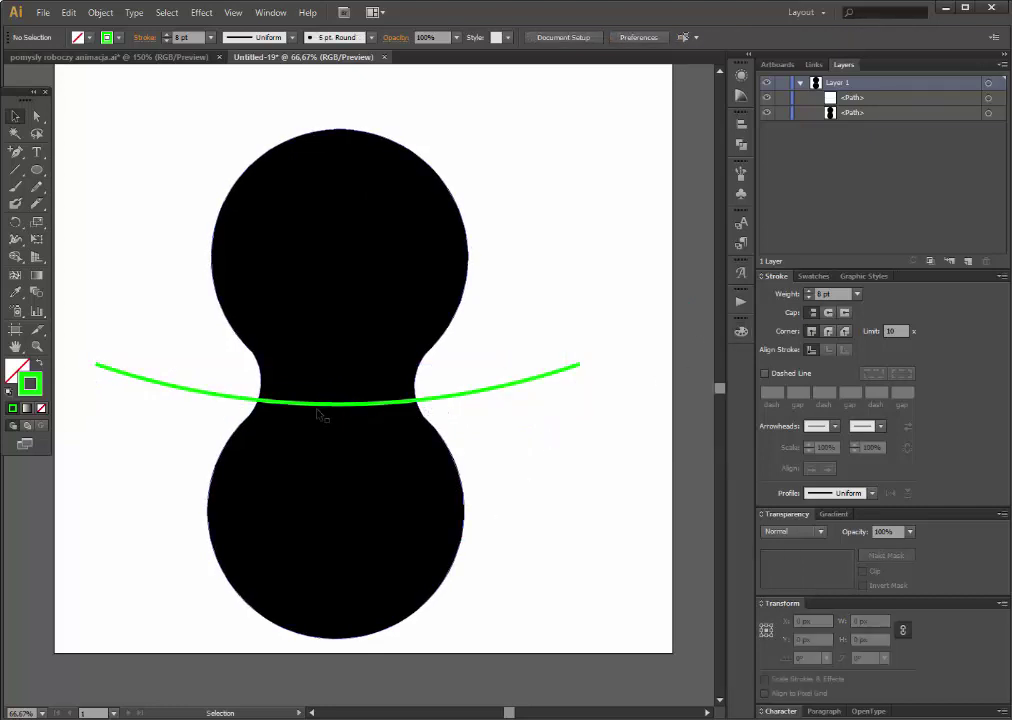
left_click_drag(300, 405, 304, 411)
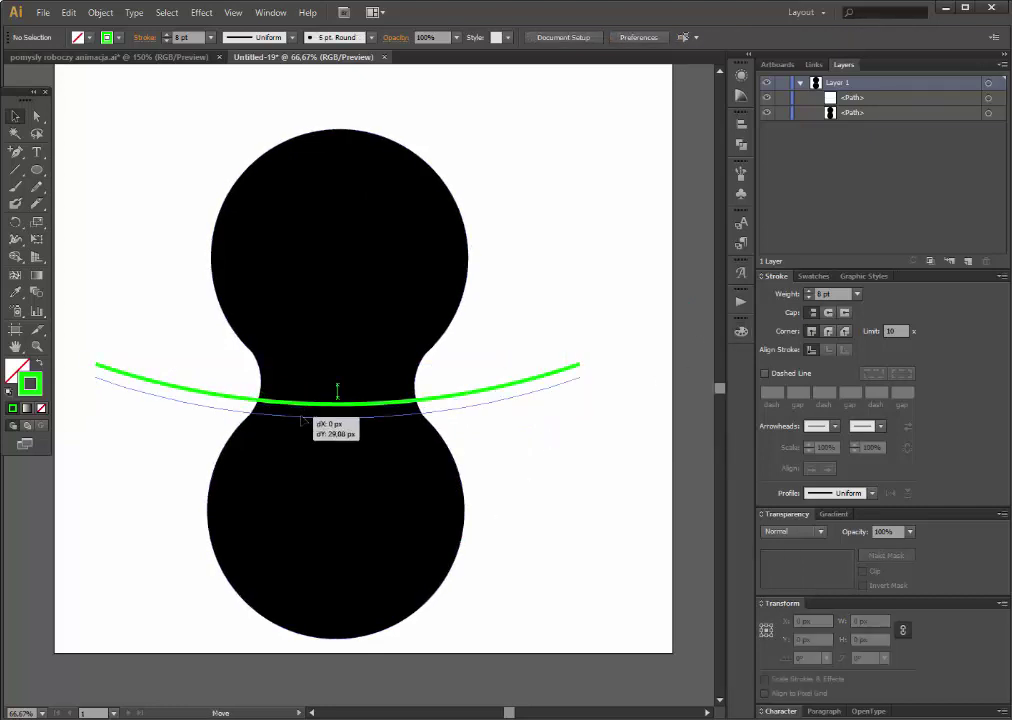
left_click_drag(343, 96, 335, 497)
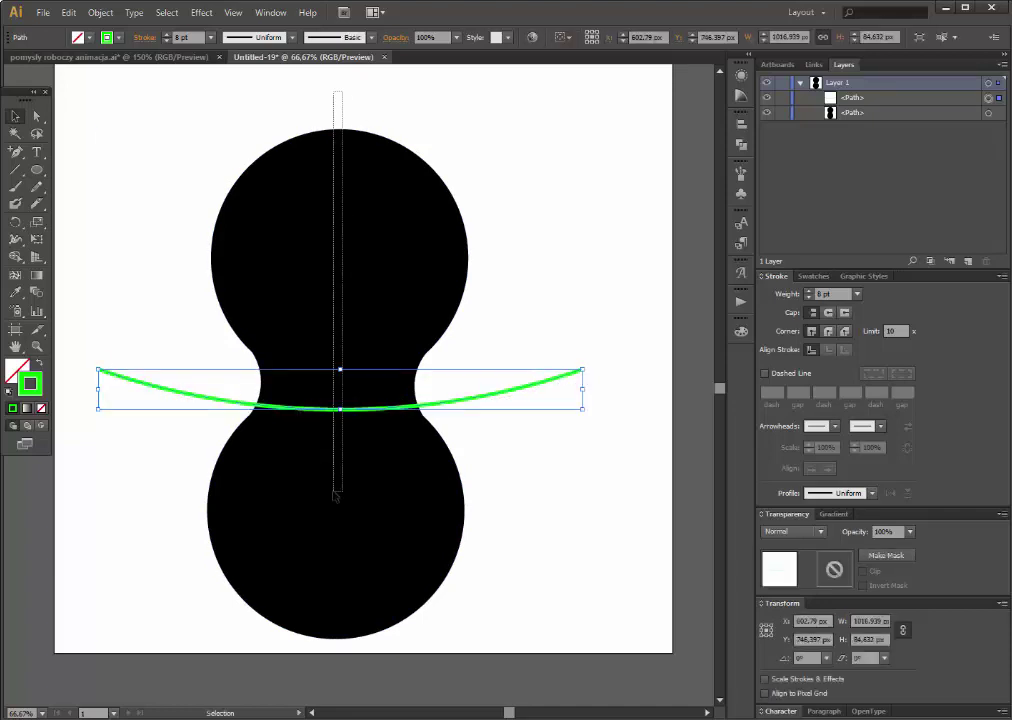
left_click(605, 38)
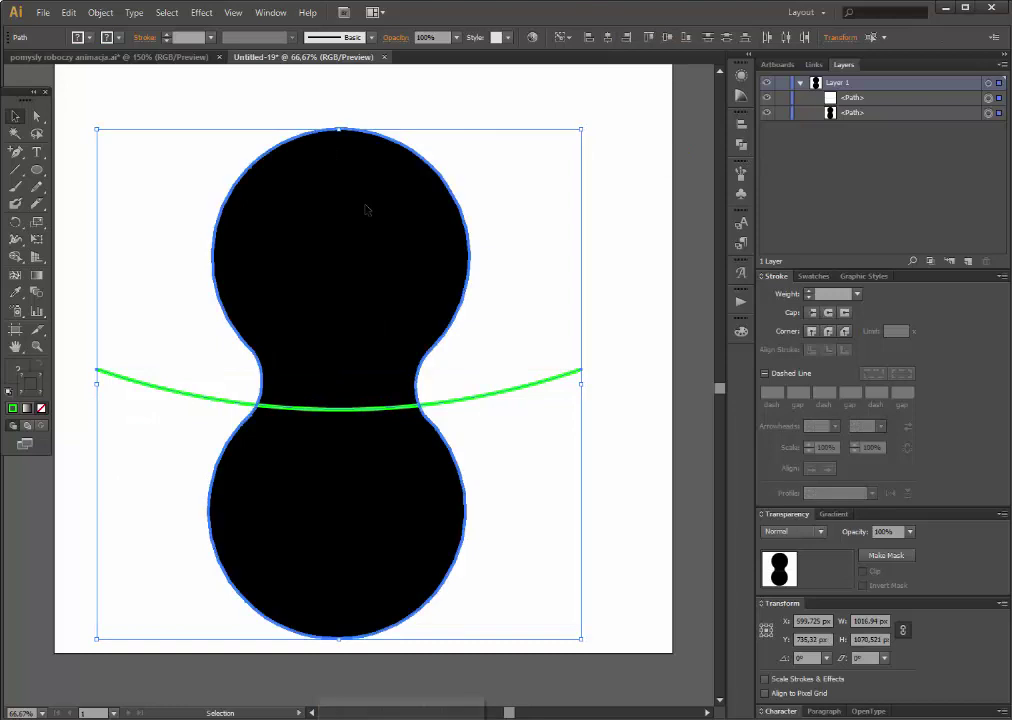
left_click(465, 99)
Shrink the black shape from its top to about 351 × 686 px, raise the arc, and select both.
left_click(388, 233)
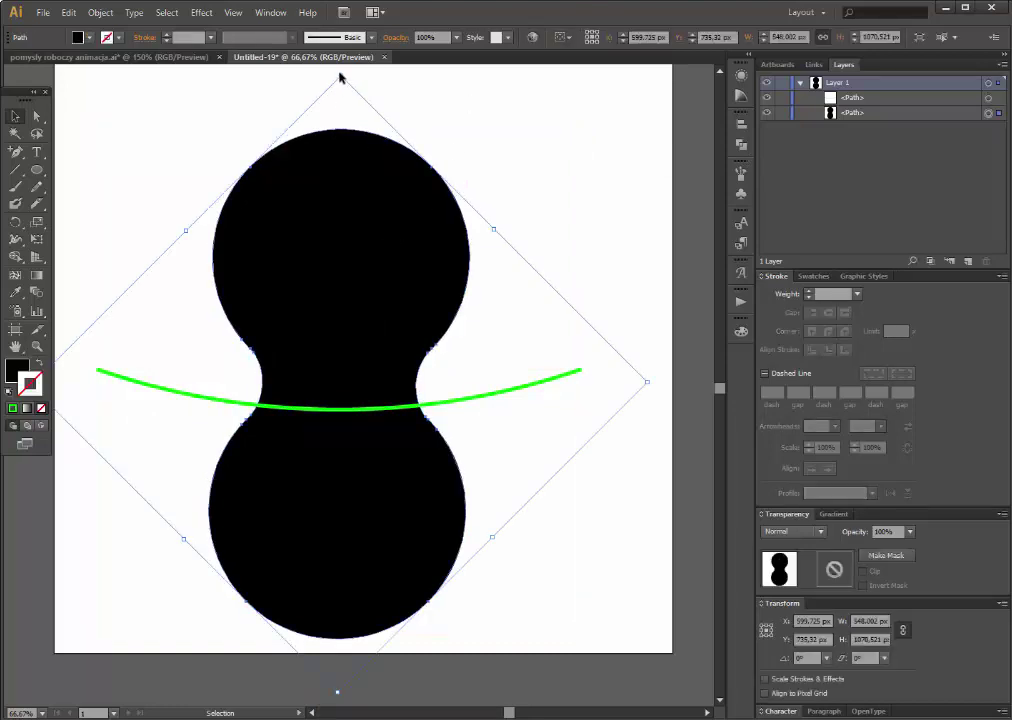
left_click_drag(341, 75, 333, 141)
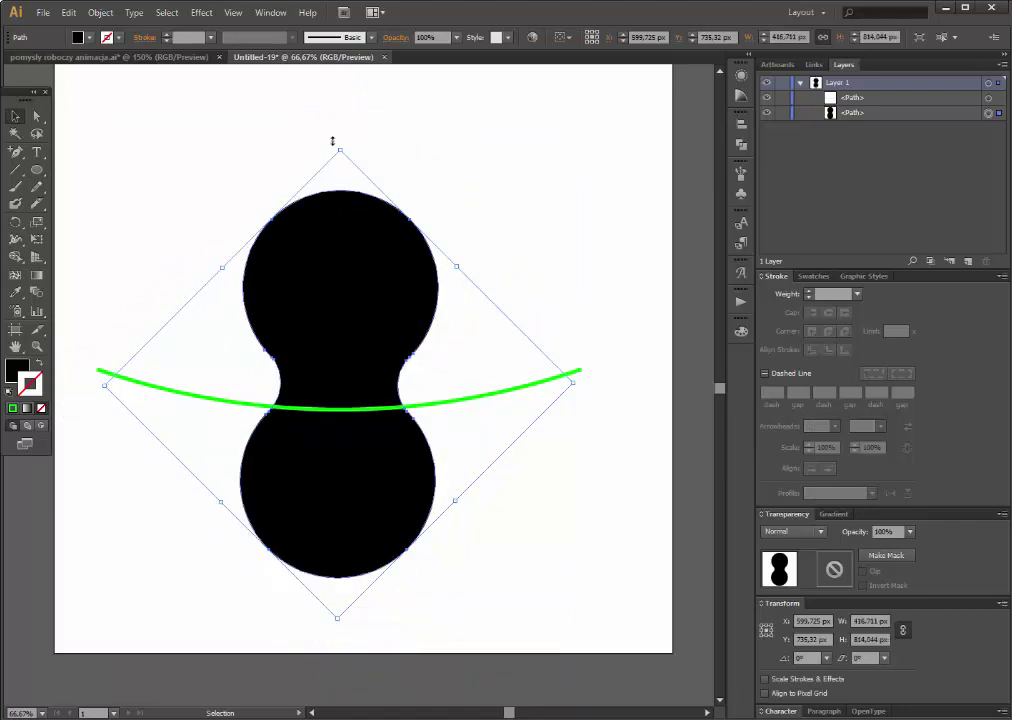
left_click(345, 126)
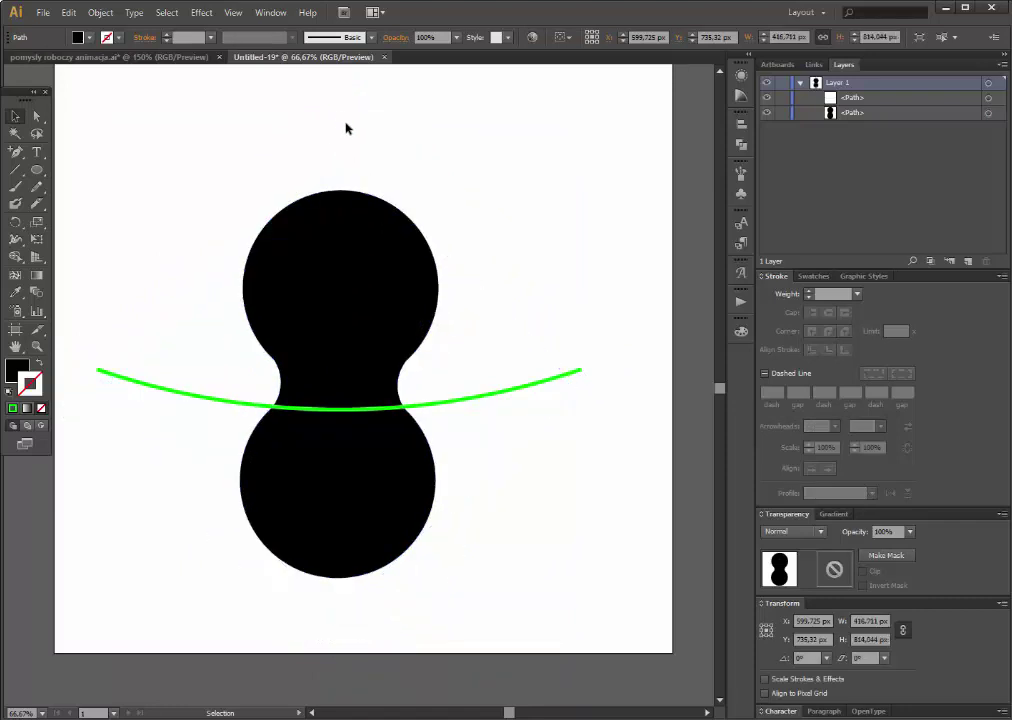
left_click(361, 230)
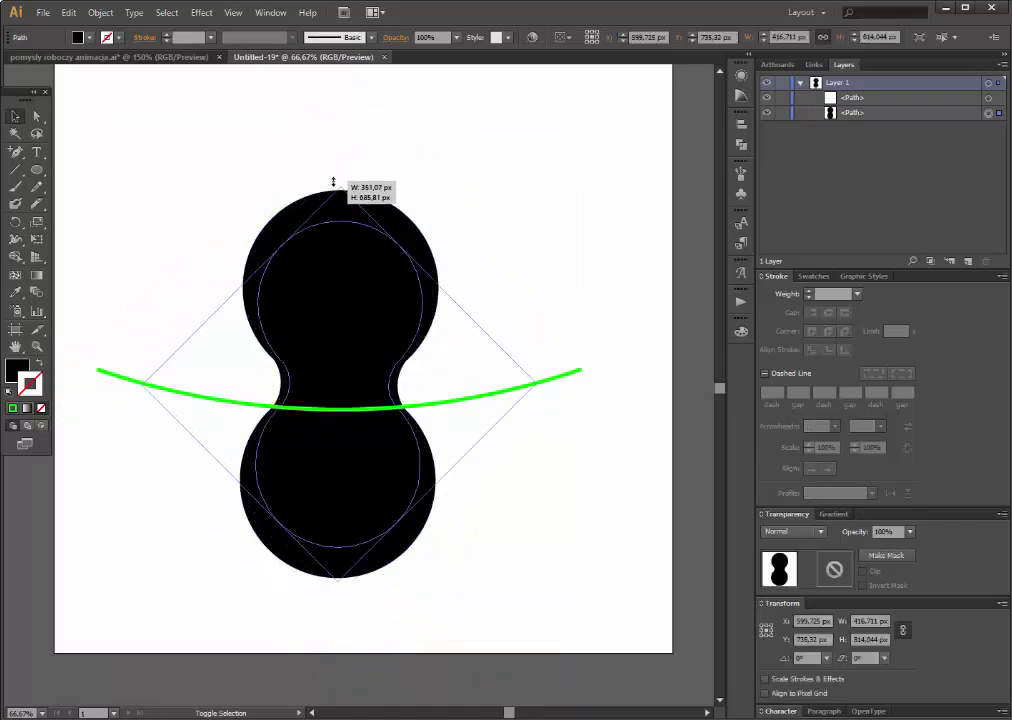
left_click_drag(340, 150, 334, 186)
left_click(434, 162)
left_click_drag(433, 410, 436, 402)
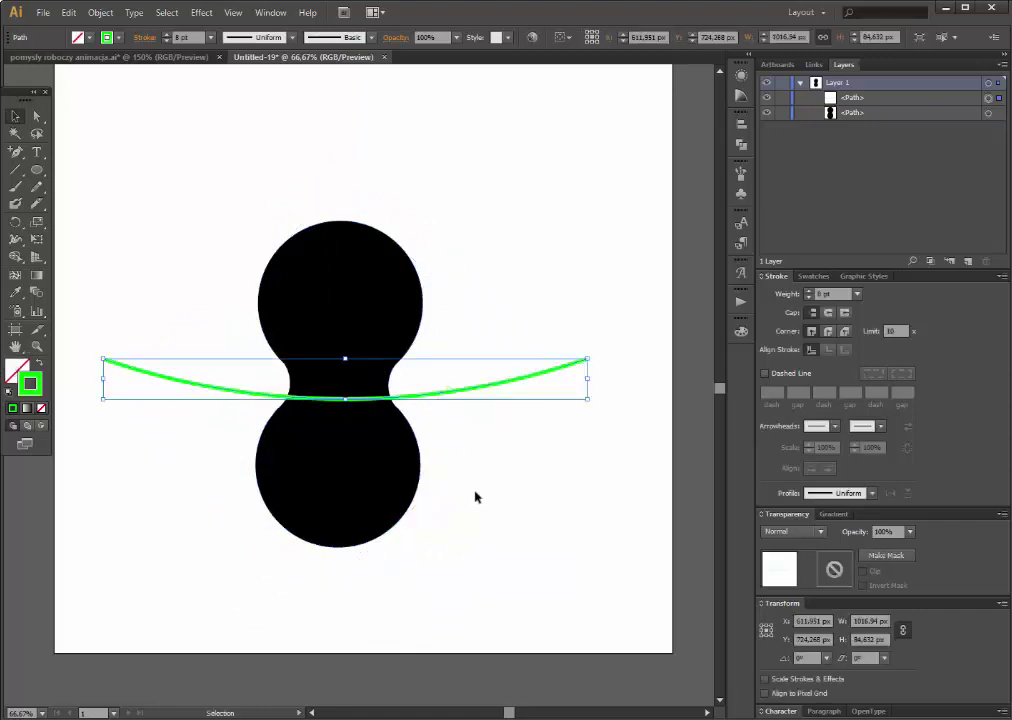
left_click(384, 571)
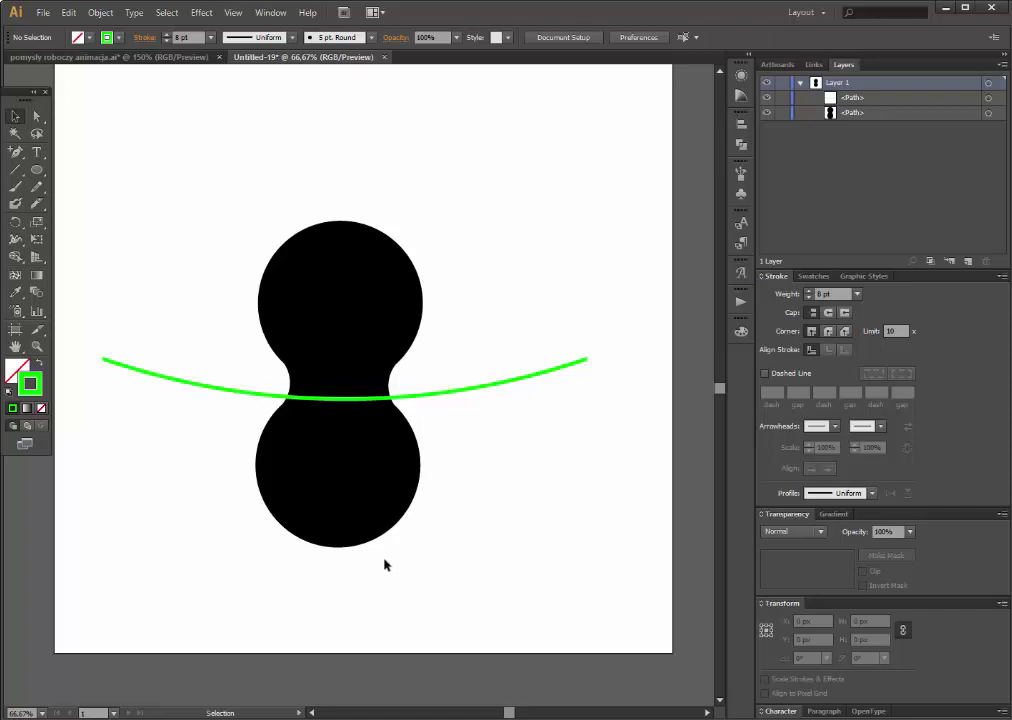
left_click_drag(366, 575, 343, 169)
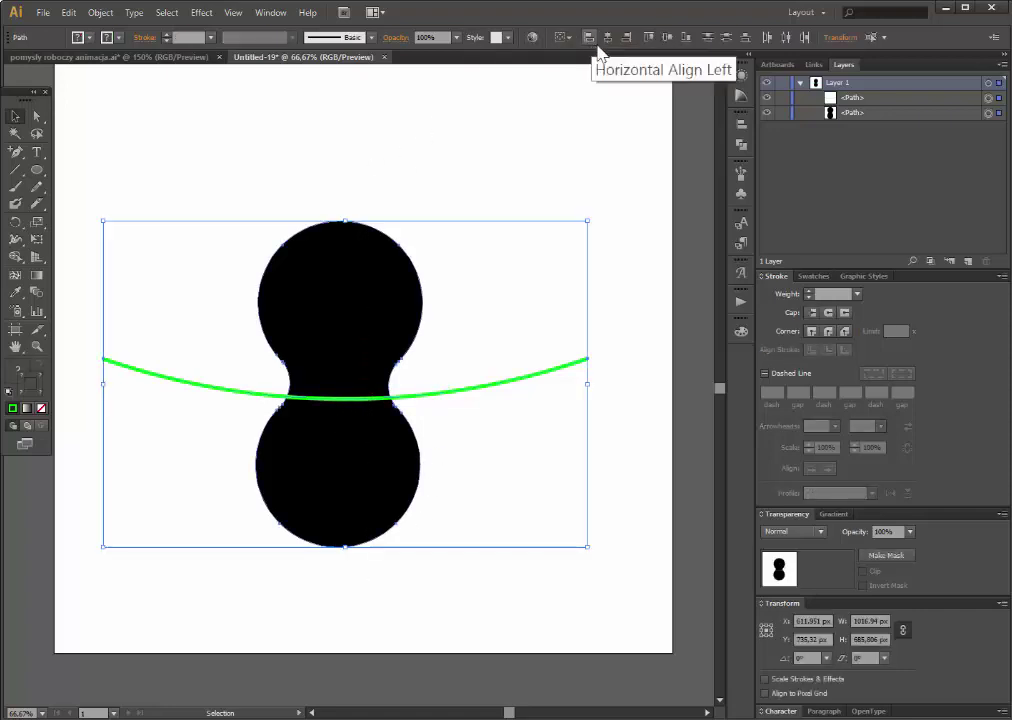
Centre the arc and shape horizontally, then delete the lower circle below the arc with Shape Builder.
left_click(606, 40)
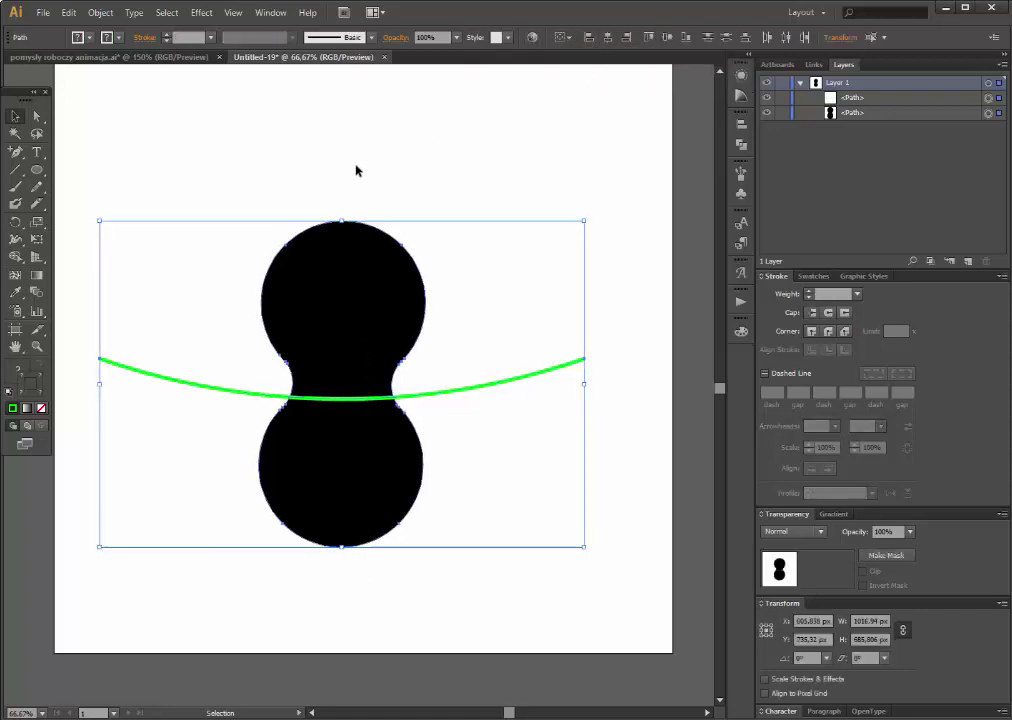
key("alt")
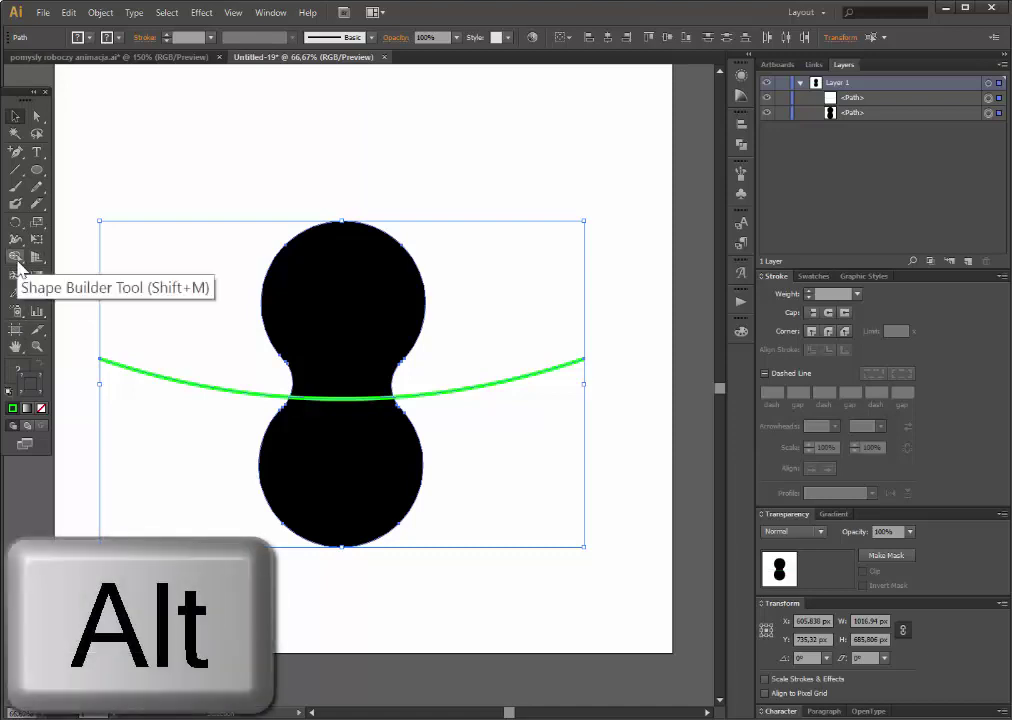
left_click(16, 258)
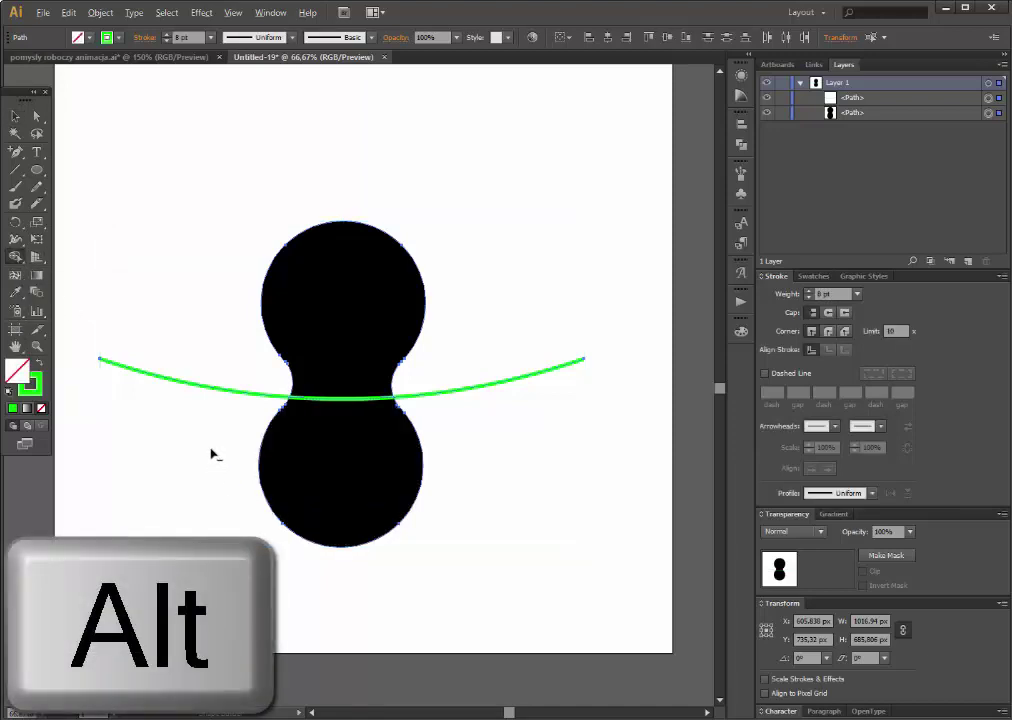
left_click_drag(215, 452, 468, 470)
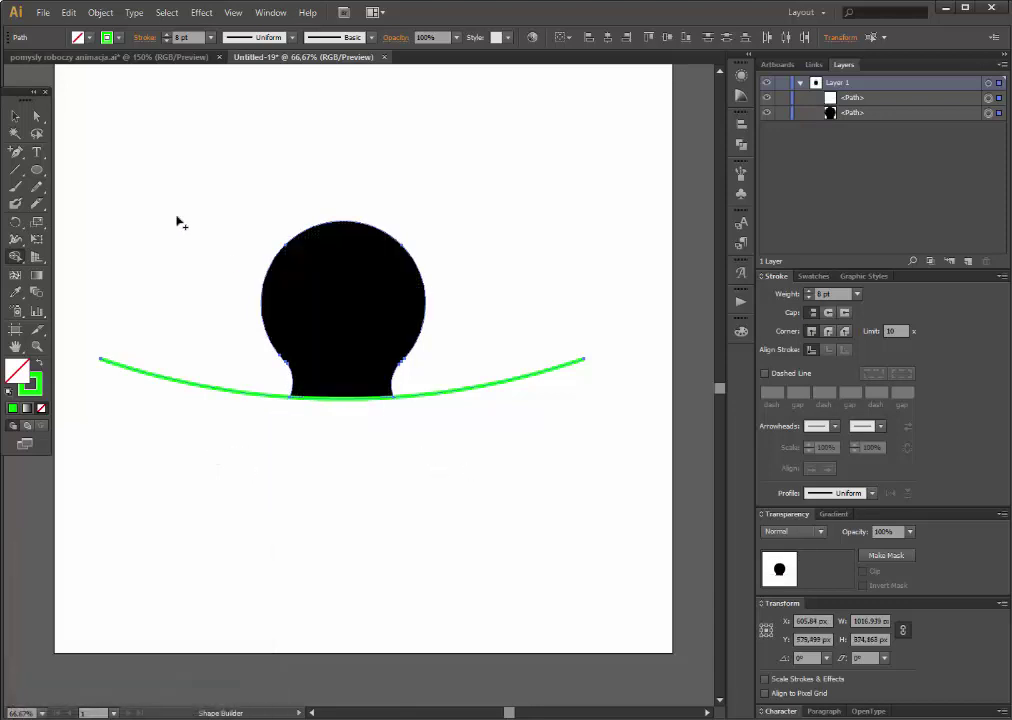
left_click(16, 116)
Turn the top knob shape into an unfilled outline with a 7 pt stroke.
left_click(163, 196)
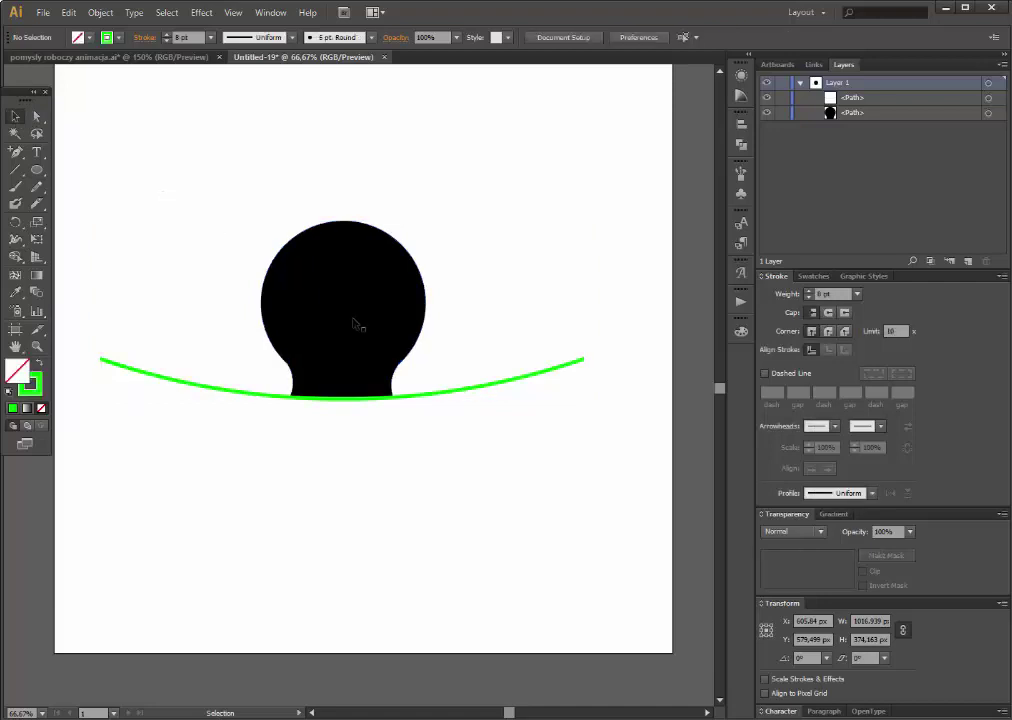
left_click(355, 323)
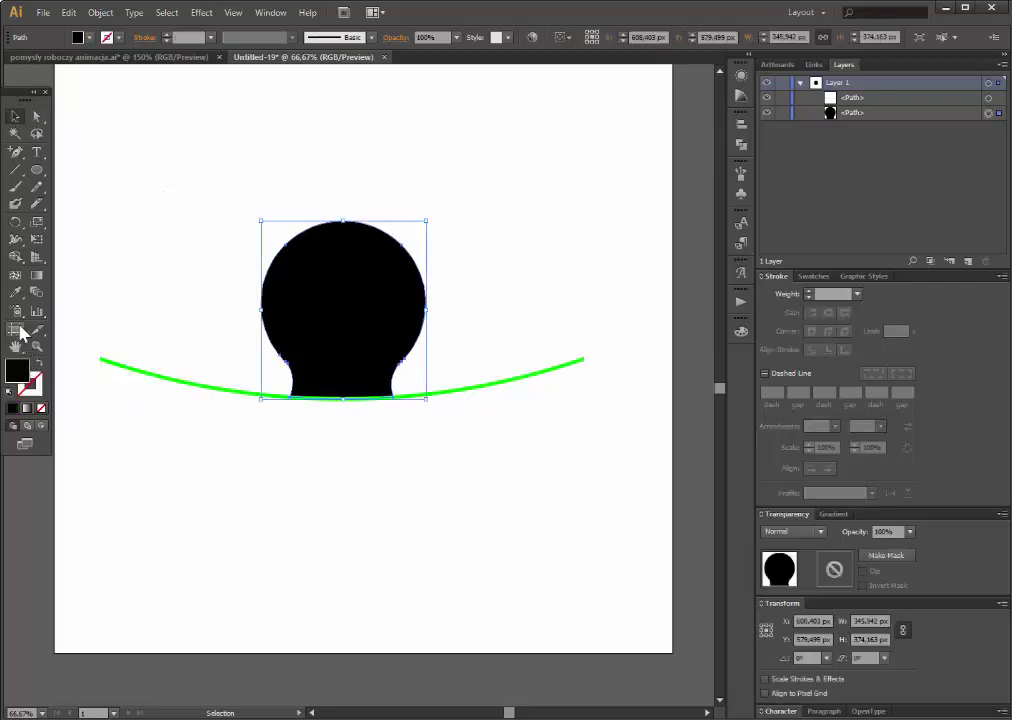
left_click(42, 364)
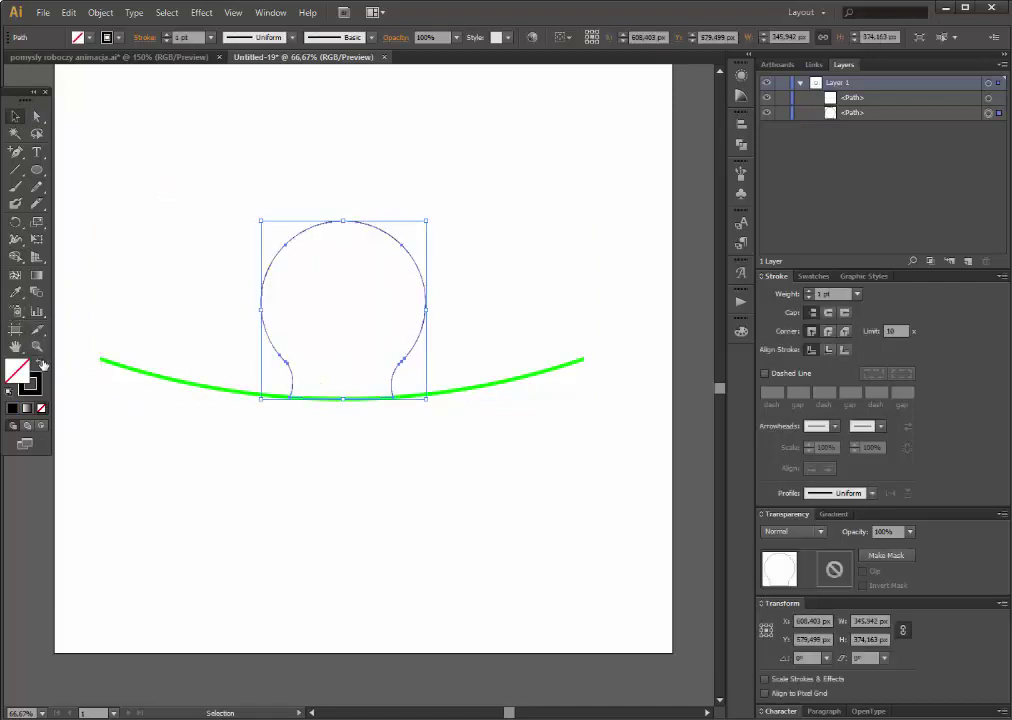
scroll(190, 37, "up", 2)
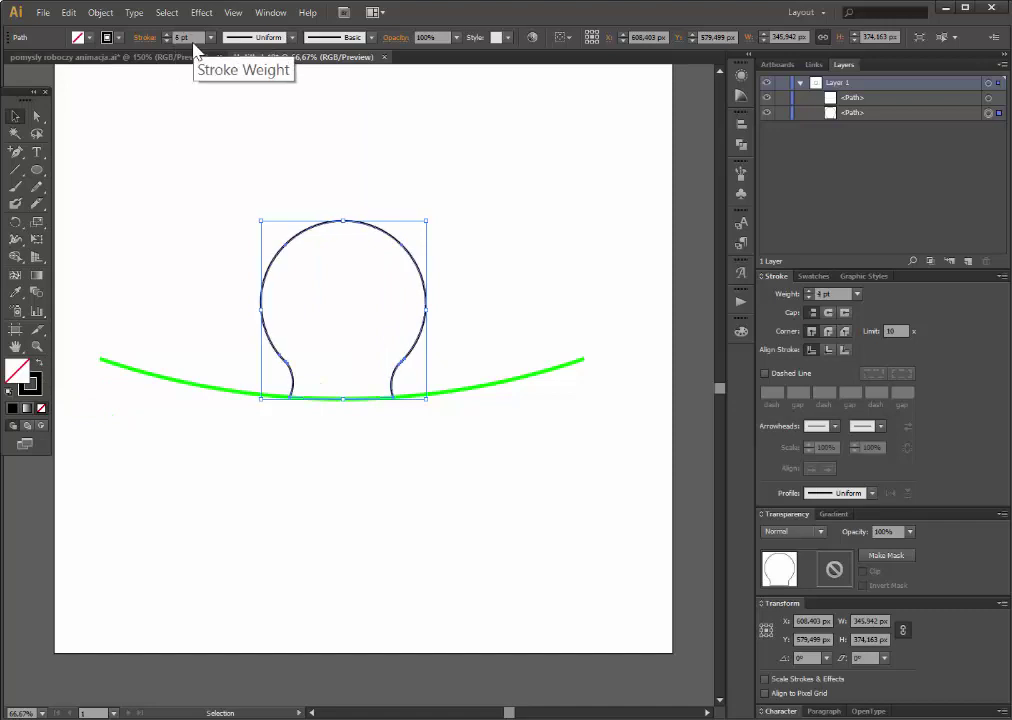
scroll(190, 37, "up", 2)
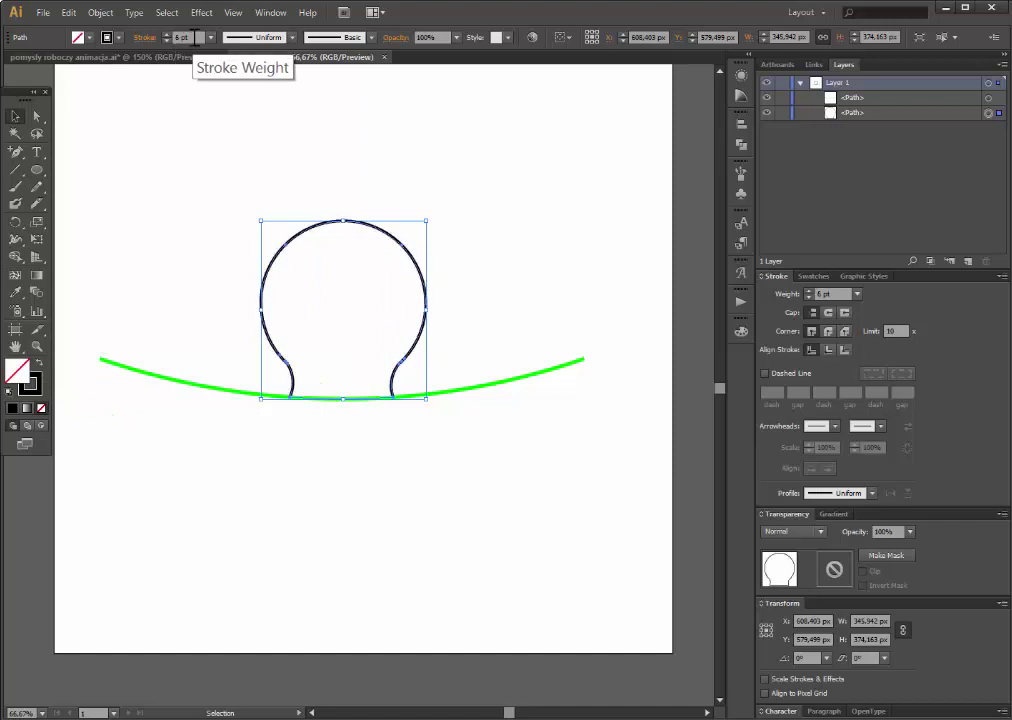
type("7")
key("Return")
Give the curved line a 7 pt black (000000) stroke, then select both paths.
left_click(264, 560)
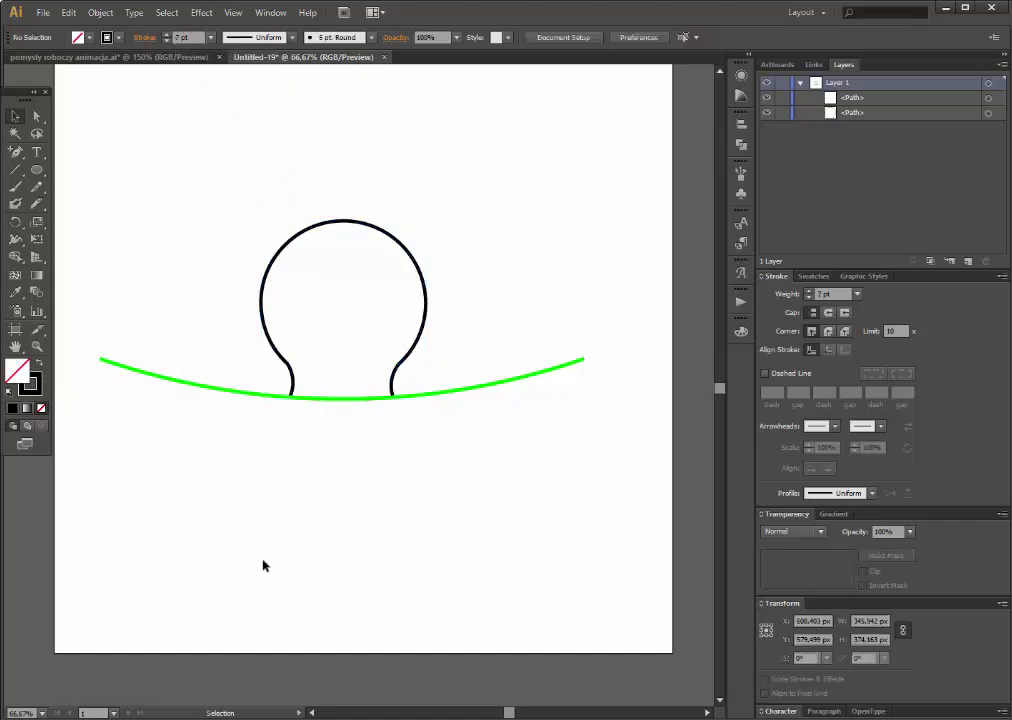
left_click(259, 398)
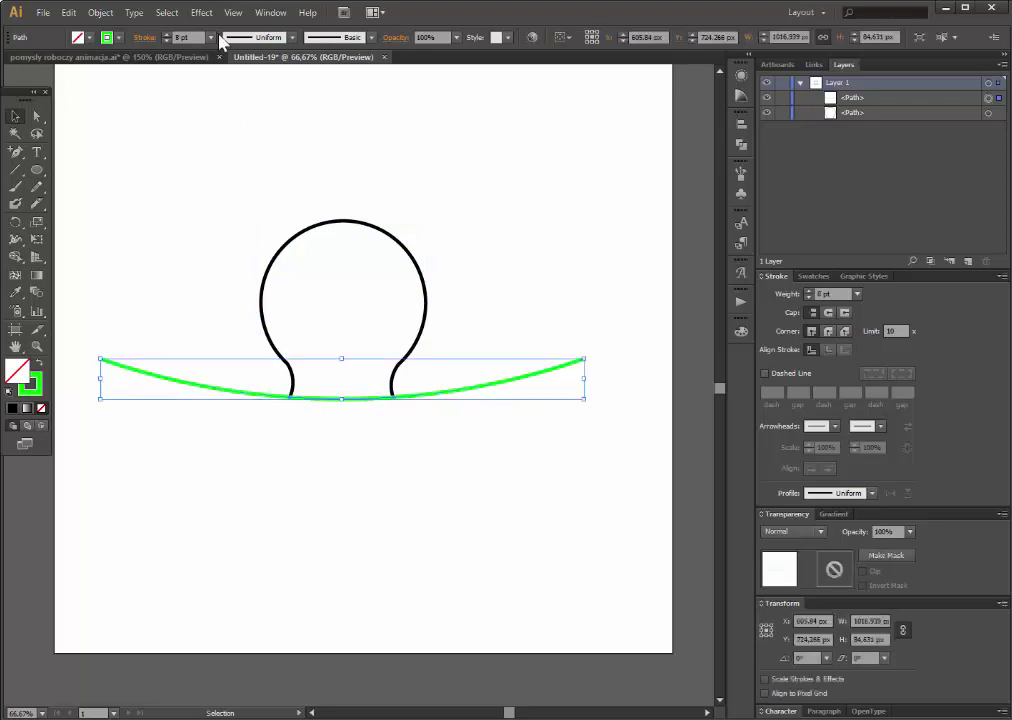
type("7")
key("Return")
left_click(12, 408)
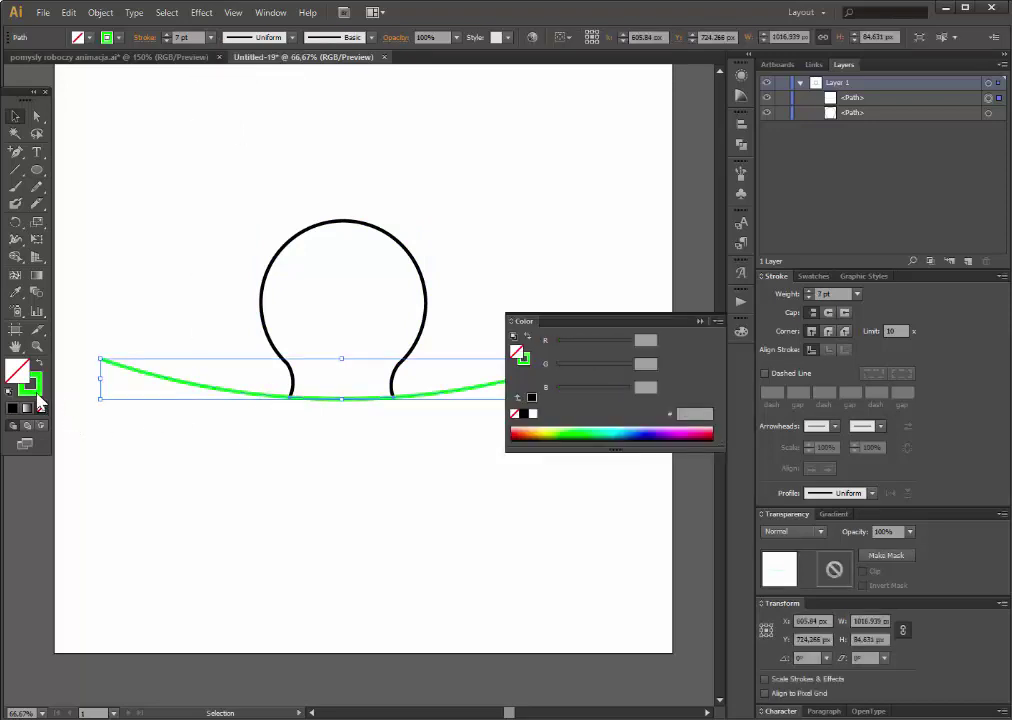
left_click(522, 414)
left_click(407, 448)
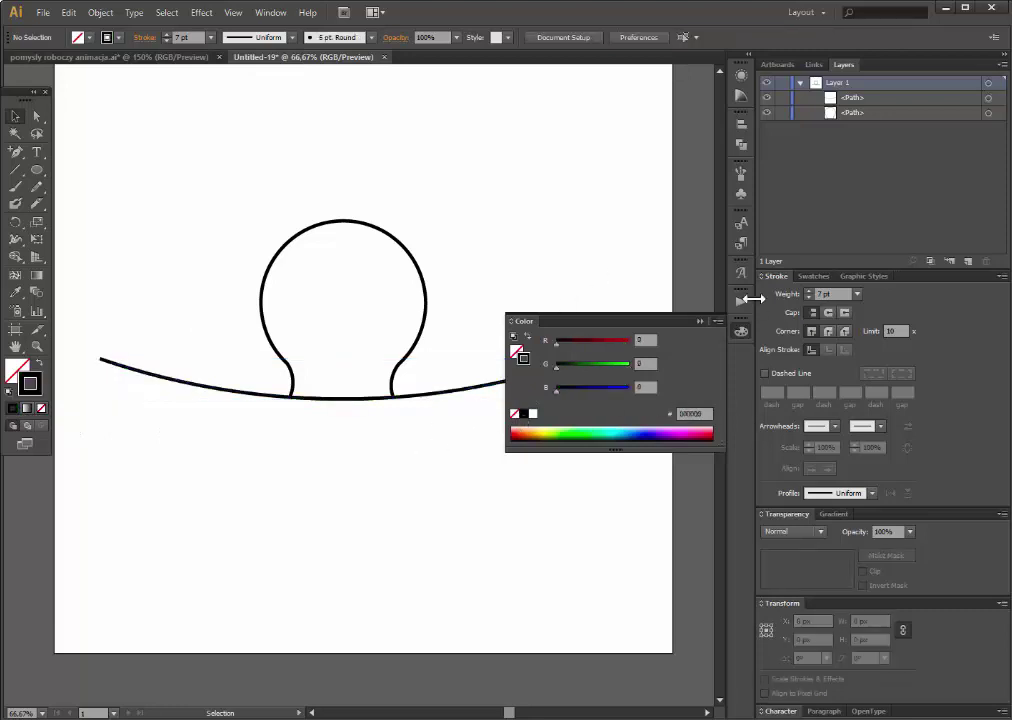
left_click(700, 322)
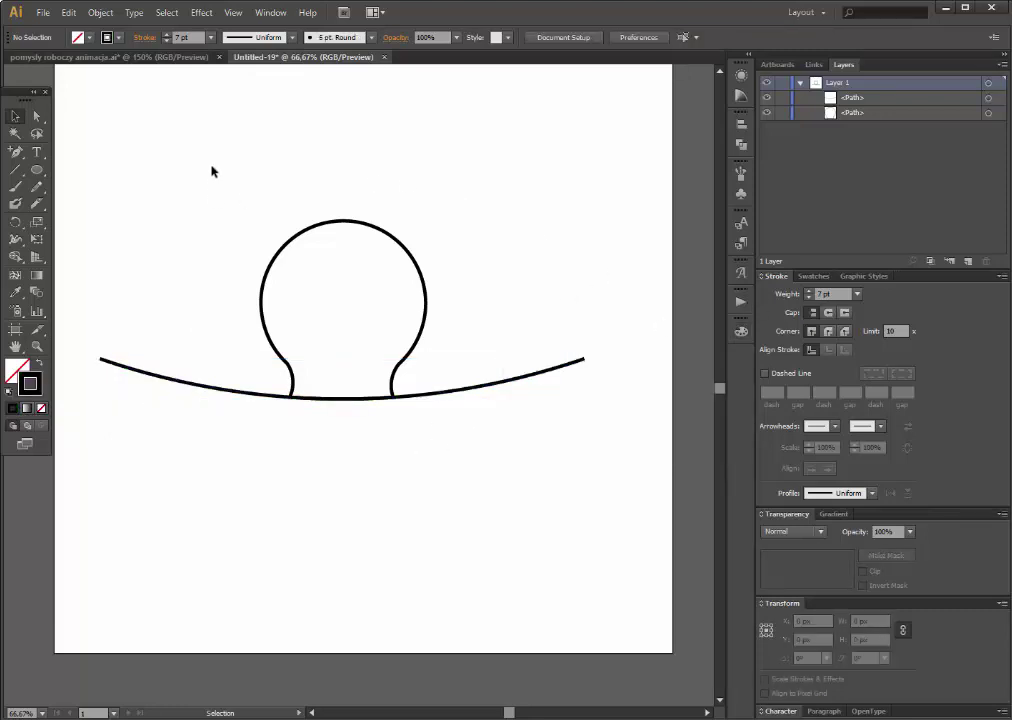
left_click_drag(212, 172, 466, 458)
Expand both the knob and curve outlines into filled shapes via Object > Expand.
left_click(100, 12)
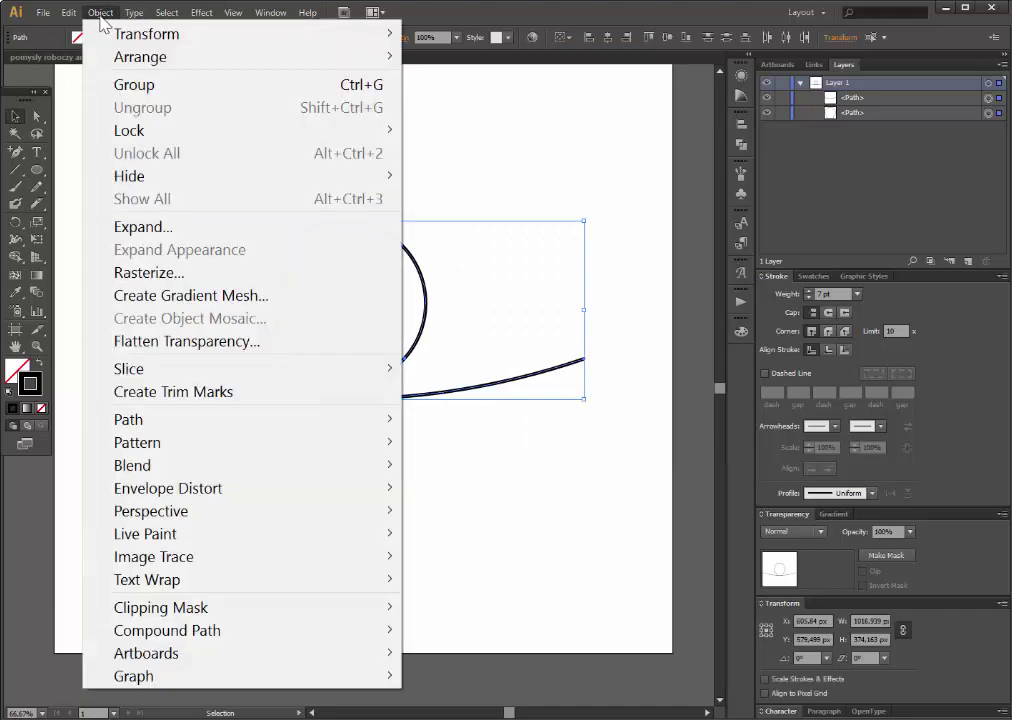
left_click(330, 227)
left_click(640, 428)
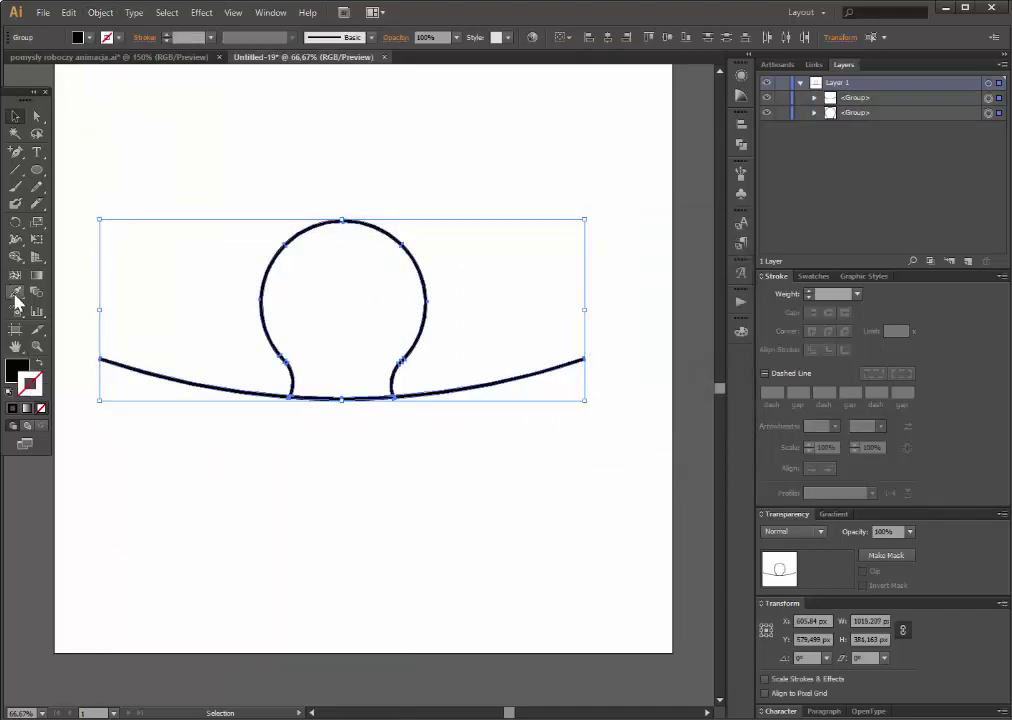
Use Shape Builder to delete the knob's inner area and the line segment beneath it.
key("alt")
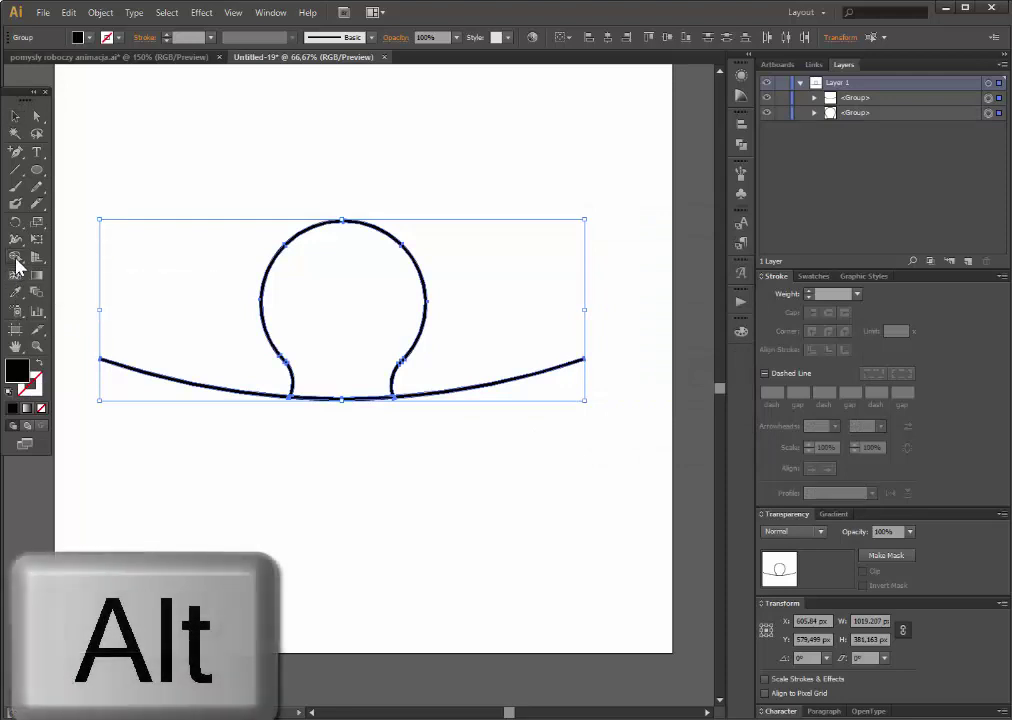
left_click(17, 263)
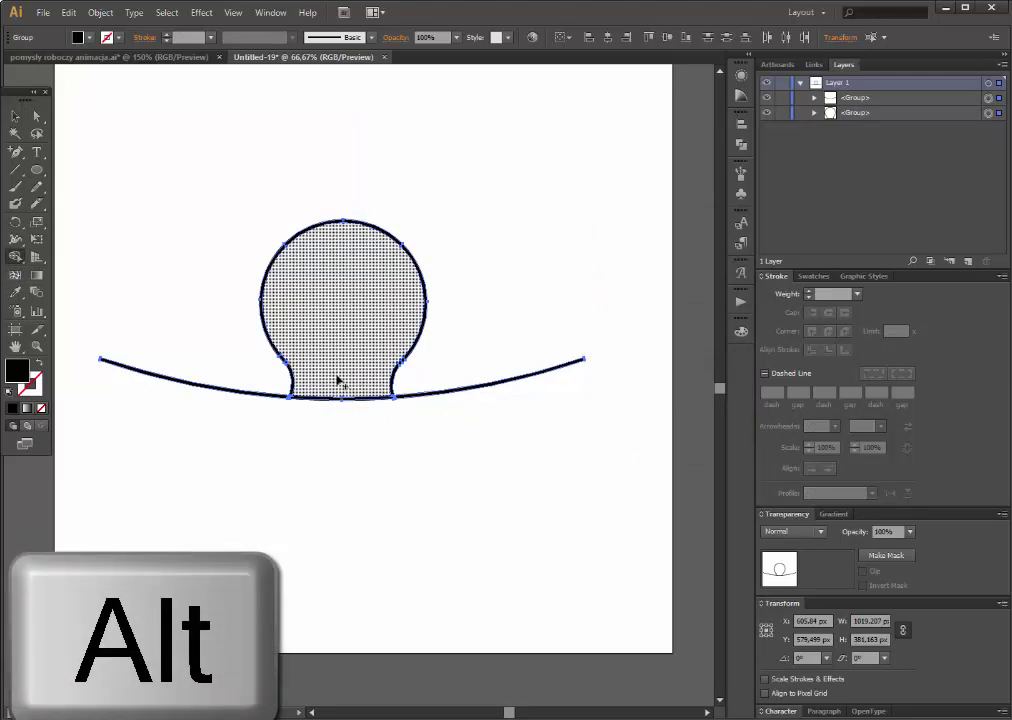
left_click(342, 390, "alt")
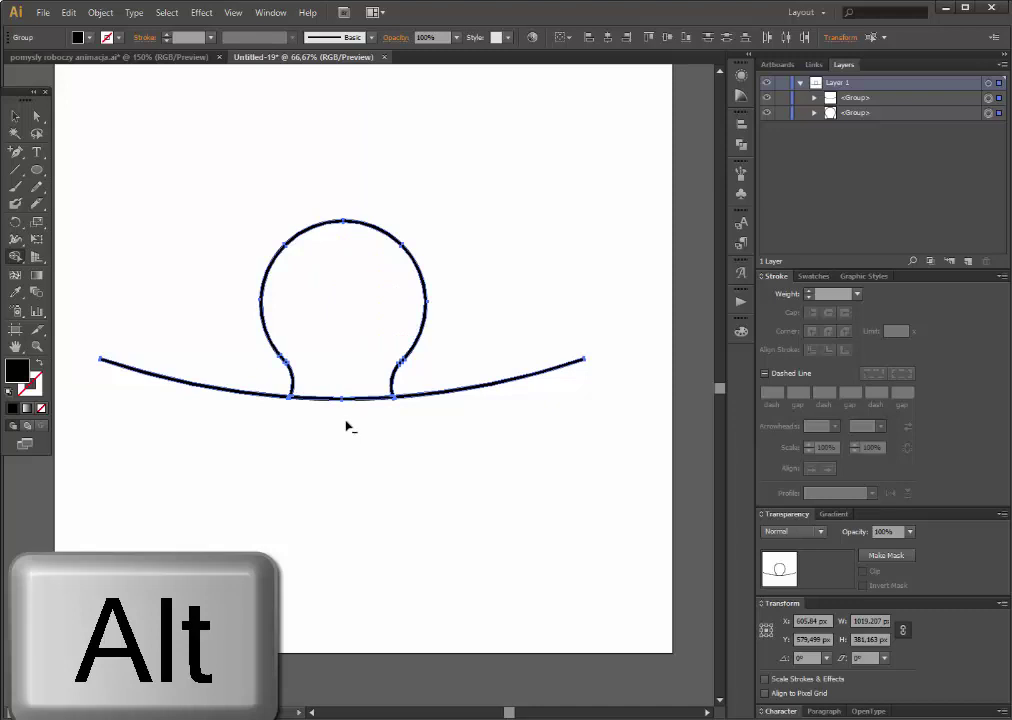
left_click(355, 350, "alt")
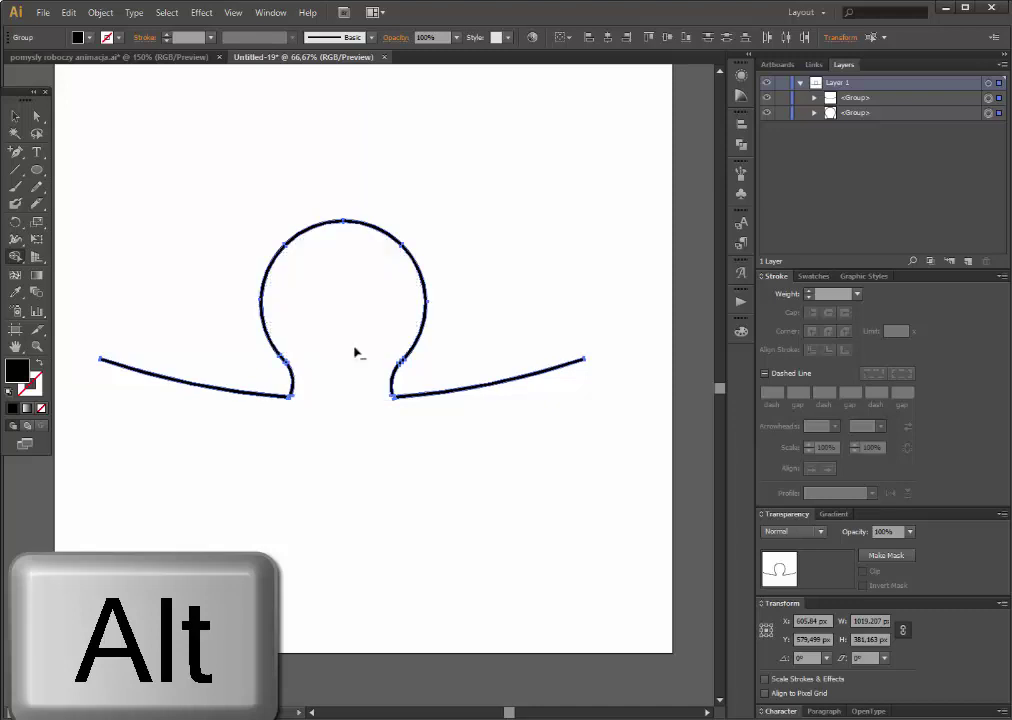
left_click(17, 118)
left_click(407, 533)
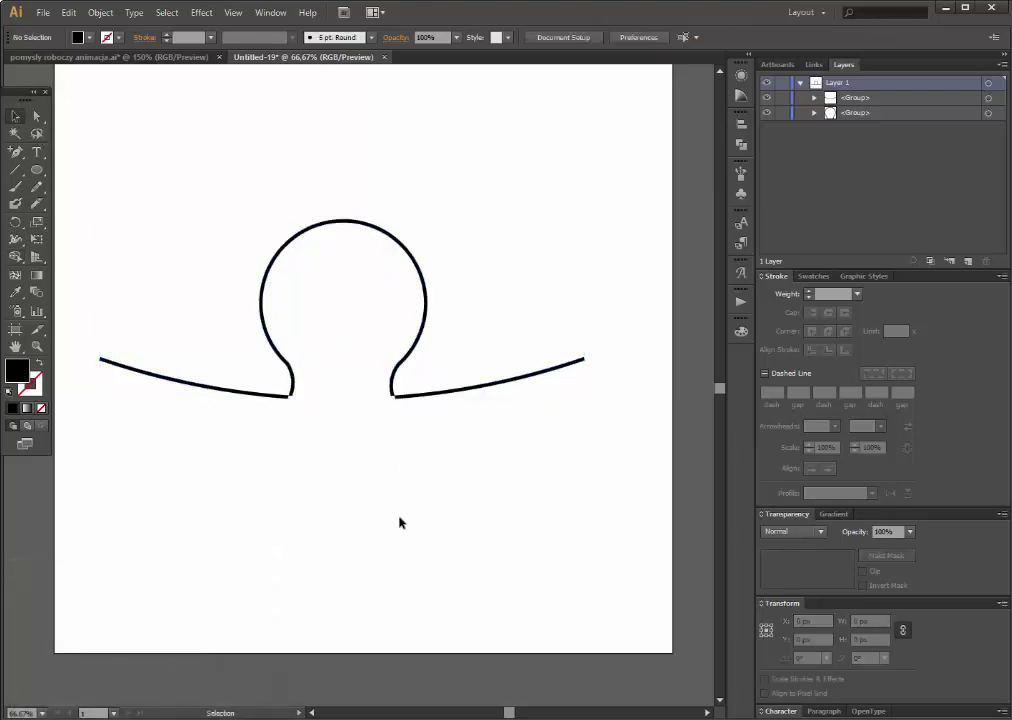
Restore the line under the knob and zoom in on the knob's base.
key("ctrl+a")
key("ctrl+j")
left_click(397, 469)
left_click(37, 346)
left_click_drag(255, 336, 410, 438)
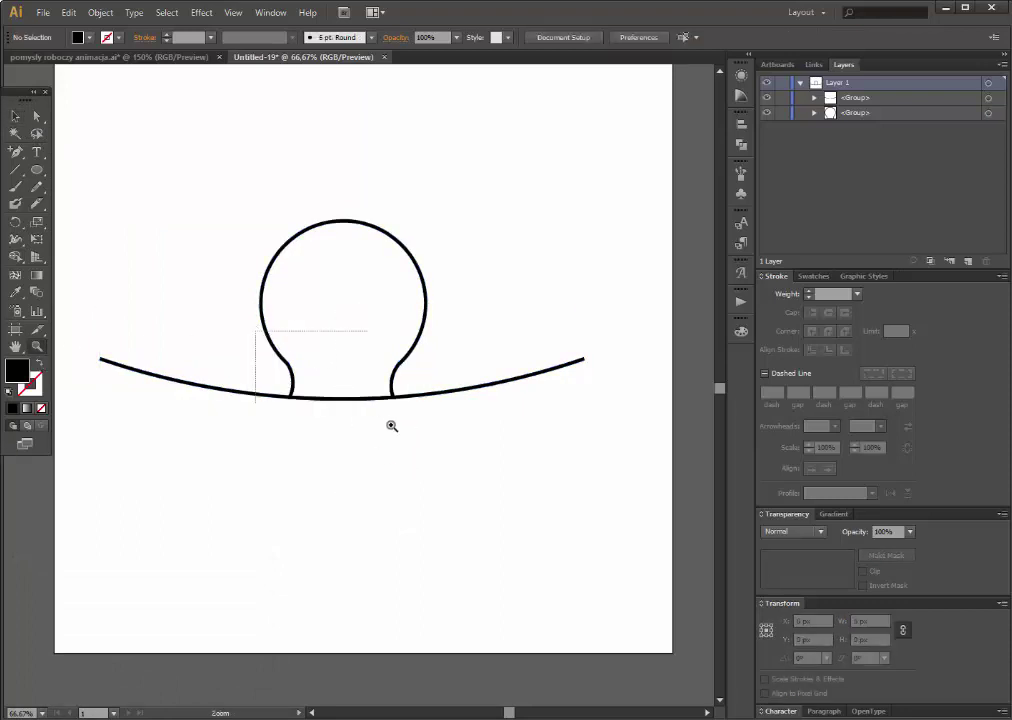
left_click(17, 116)
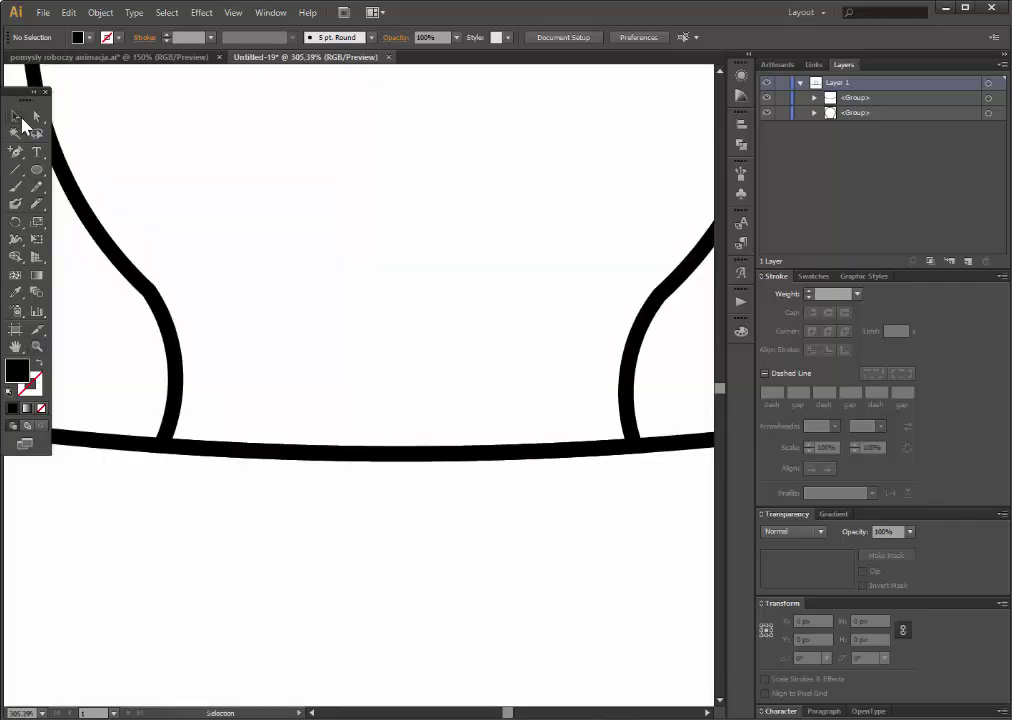
Inspect the knob's compound path in the Layers panel, test-moving and undoing pieces.
left_click(815, 113)
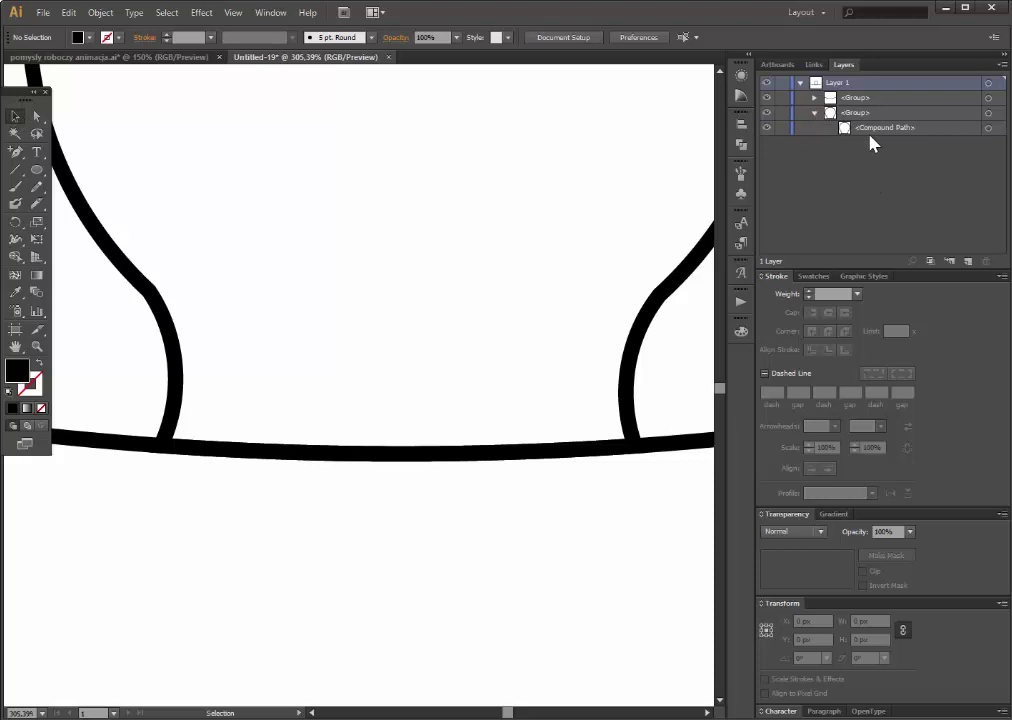
left_click(988, 128)
left_click_drag(440, 309, 452, 250)
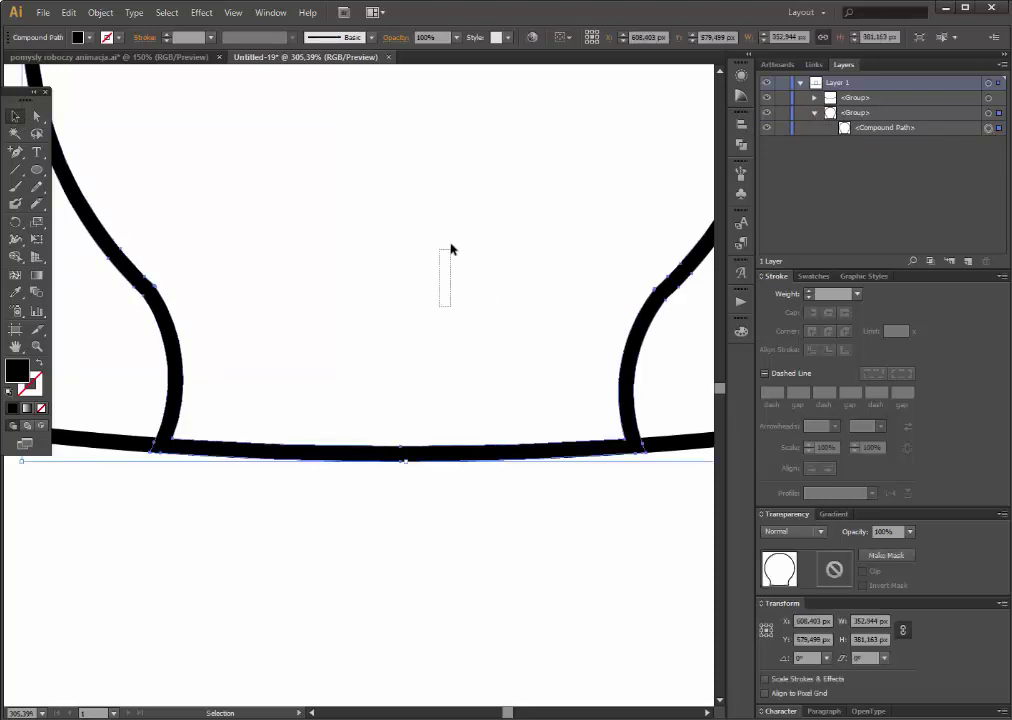
left_click_drag(173, 394, 178, 320)
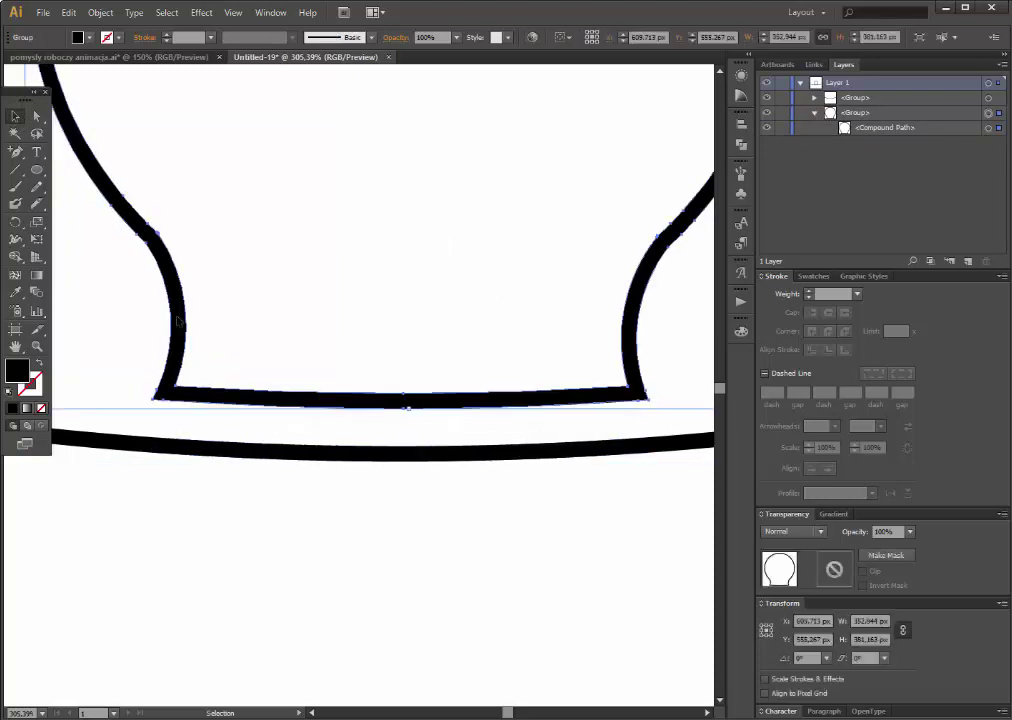
key("ctrl+z")
left_click(226, 522)
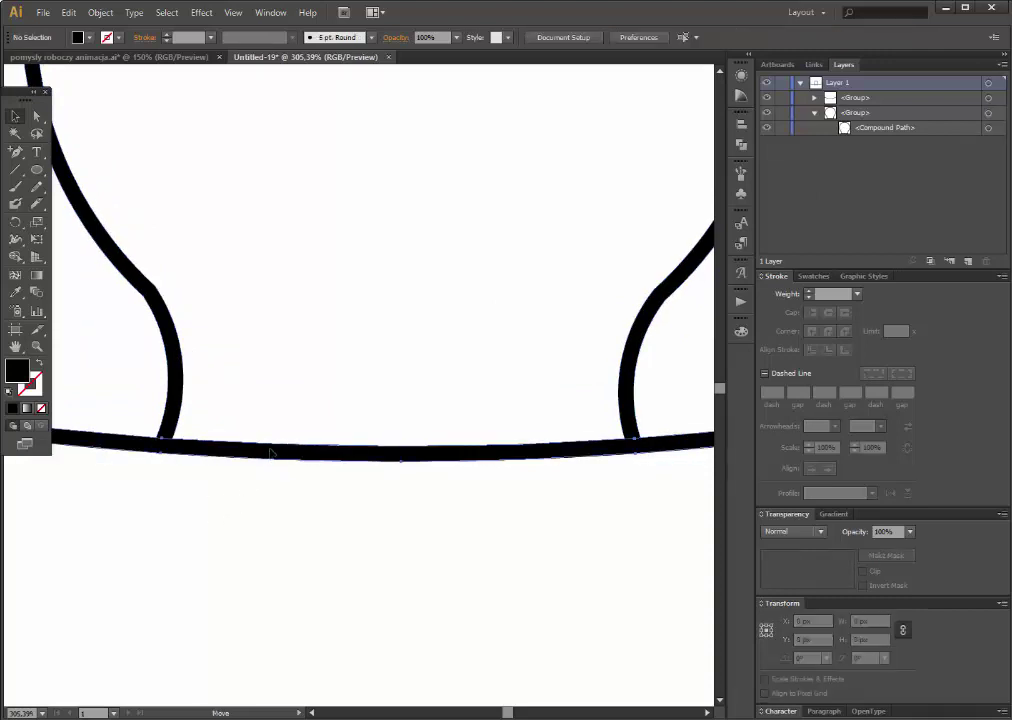
left_click_drag(271, 453, 274, 440)
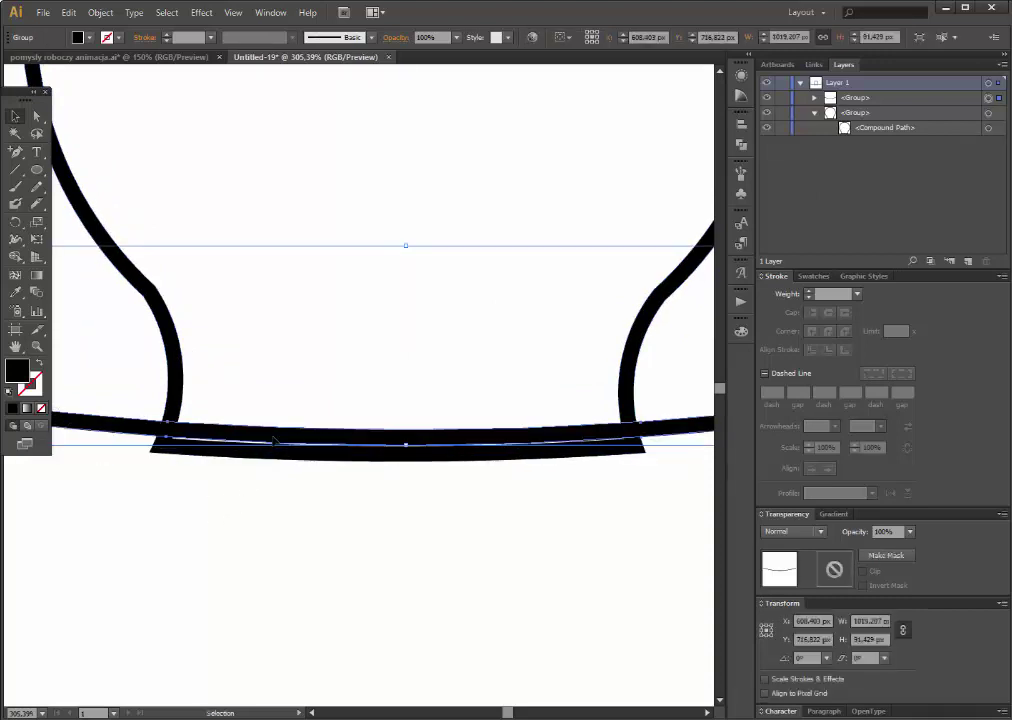
left_click(300, 505)
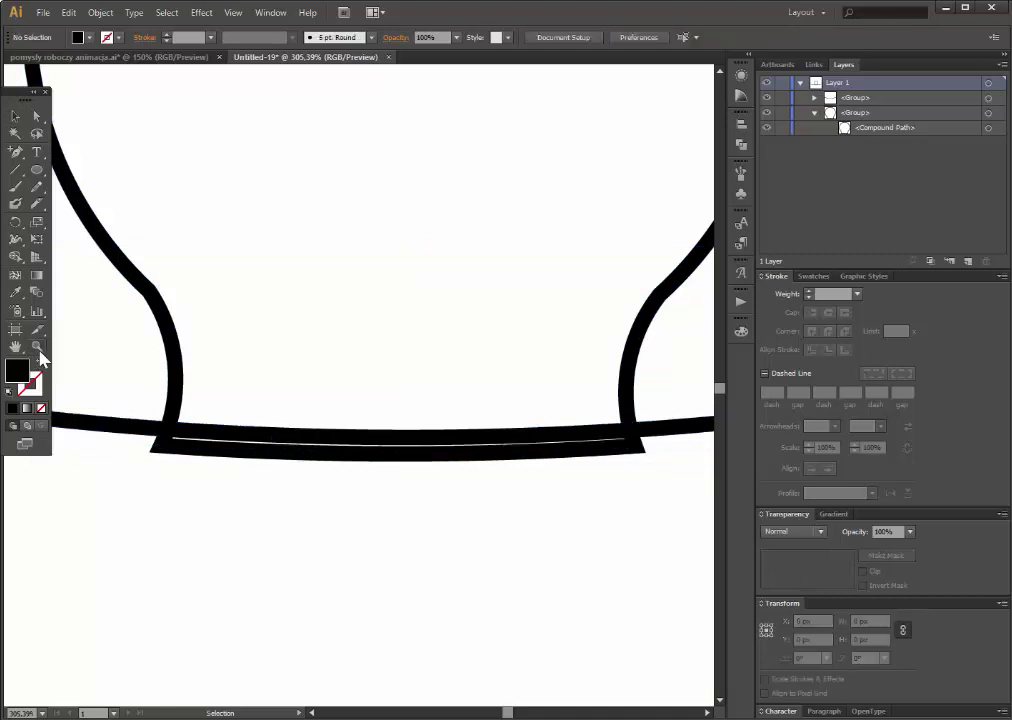
Delete the line segment across the knob's base with Shape Builder.
left_click(37, 346)
left_click(365, 384, "alt")
left_click(330, 378, "alt")
left_click(335, 345, "alt")
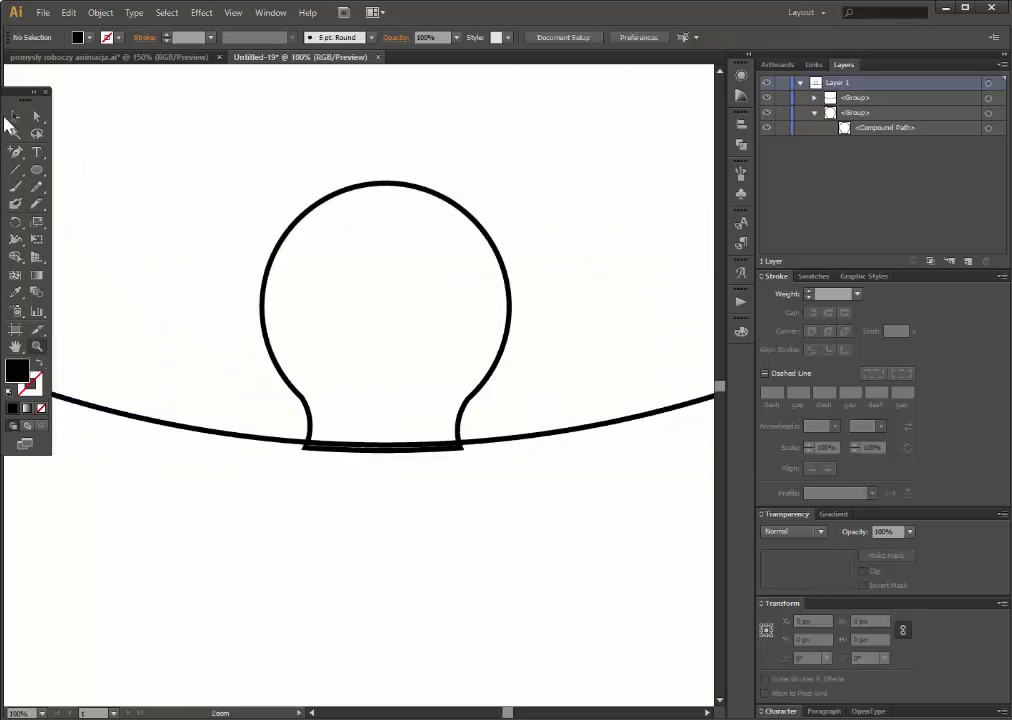
left_click(16, 118)
left_click(305, 430)
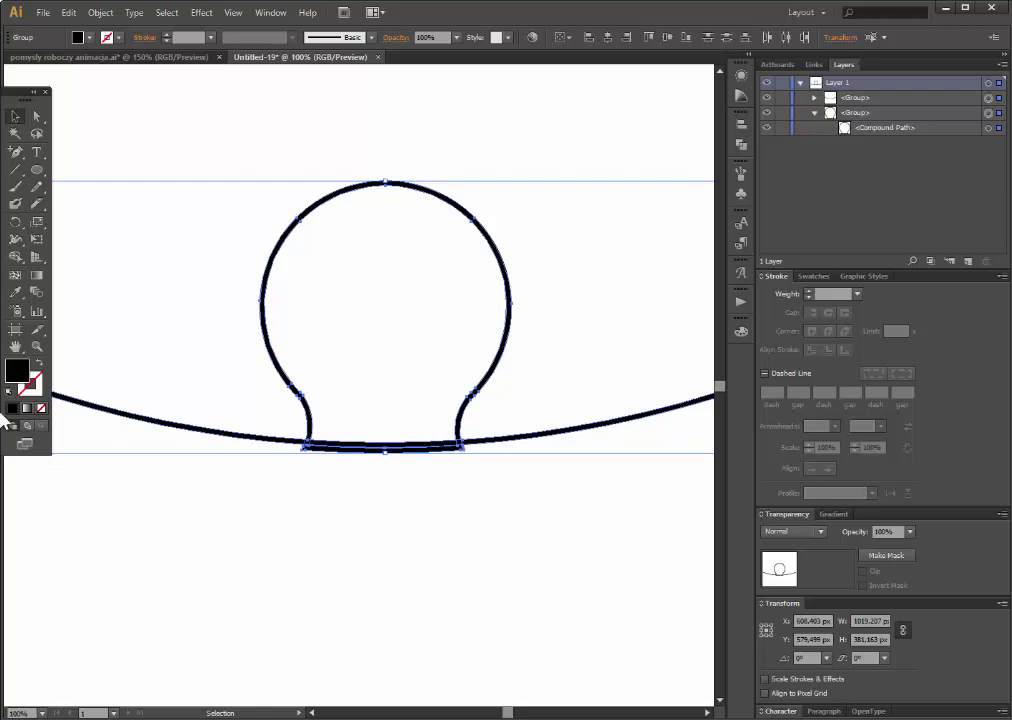
left_click(15, 275)
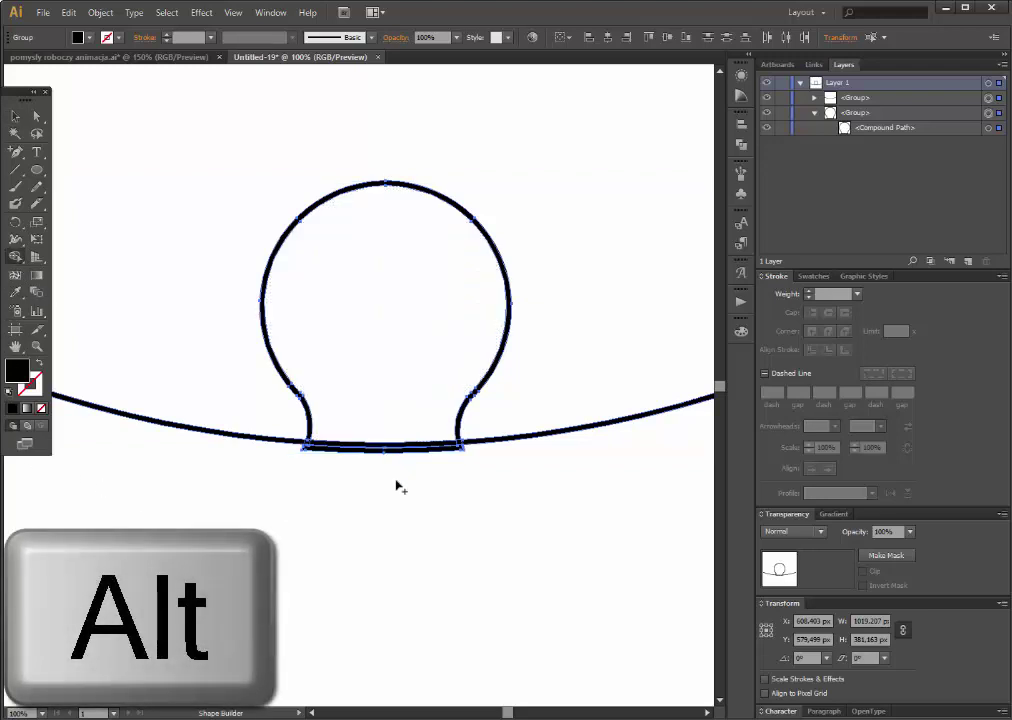
left_click(390, 446, "alt")
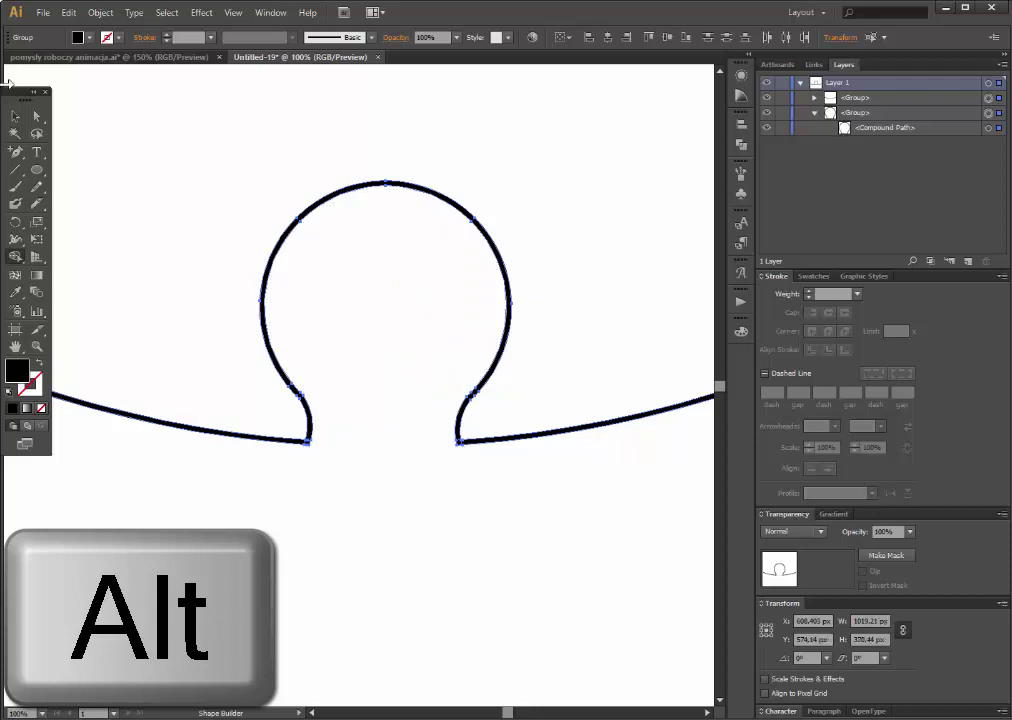
left_click(15, 118)
left_click(302, 565)
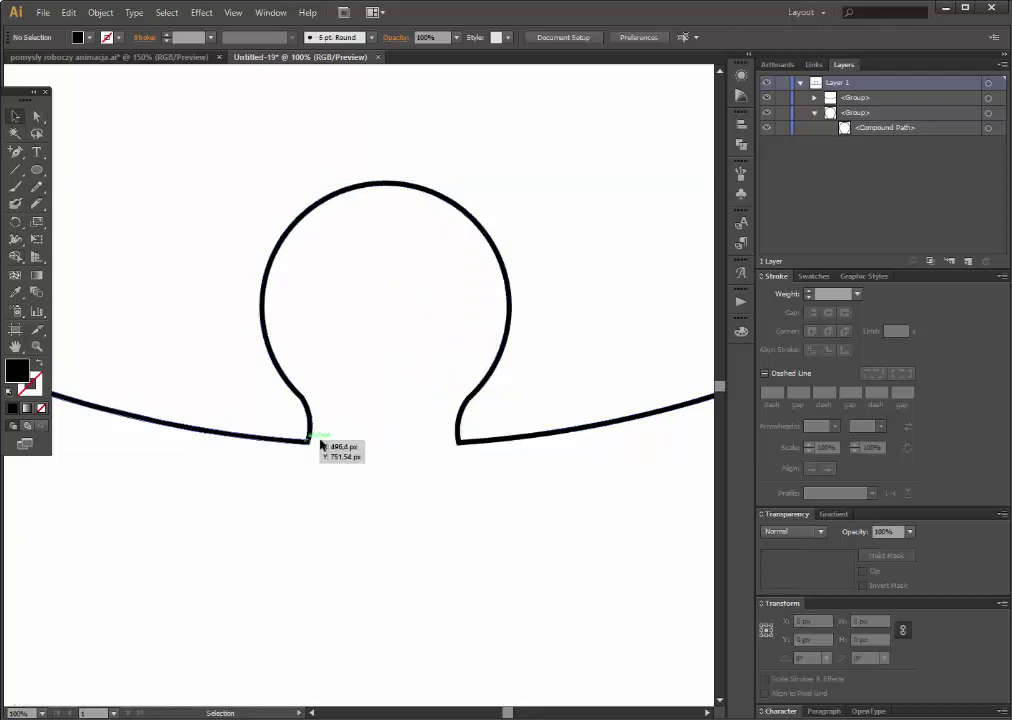
Zoom out to see the whole artboard at 50%.
left_click(37, 346)
left_click(370, 474, "alt")
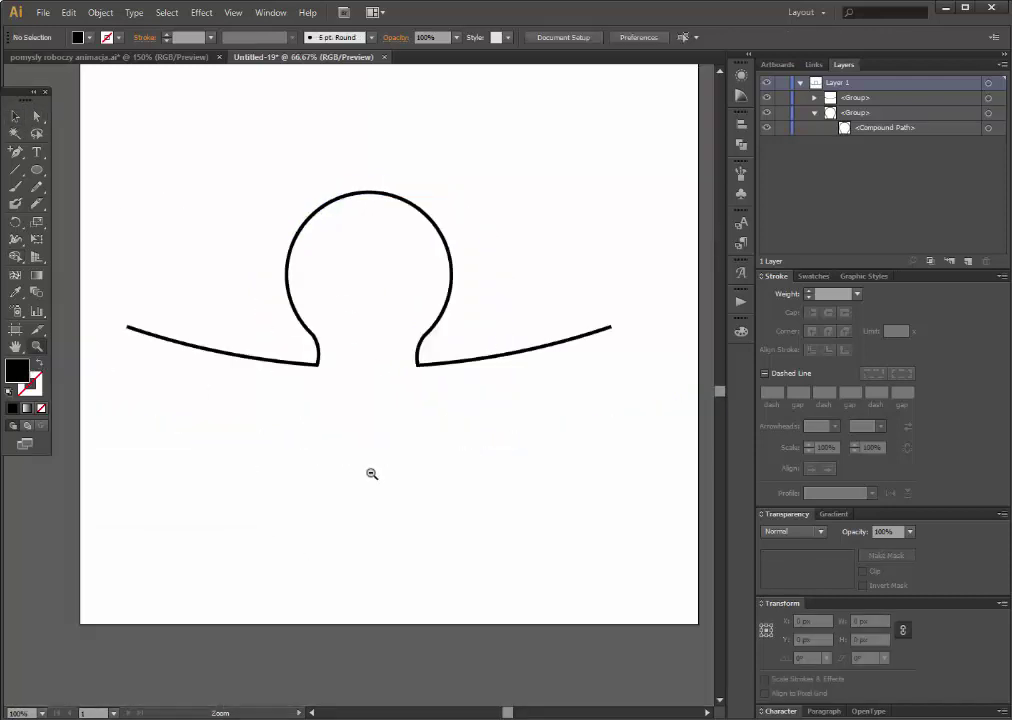
scroll(370, 363, "up", 2)
Merge the knob and curved line into a single path with the shape combining options.
left_click(15, 117)
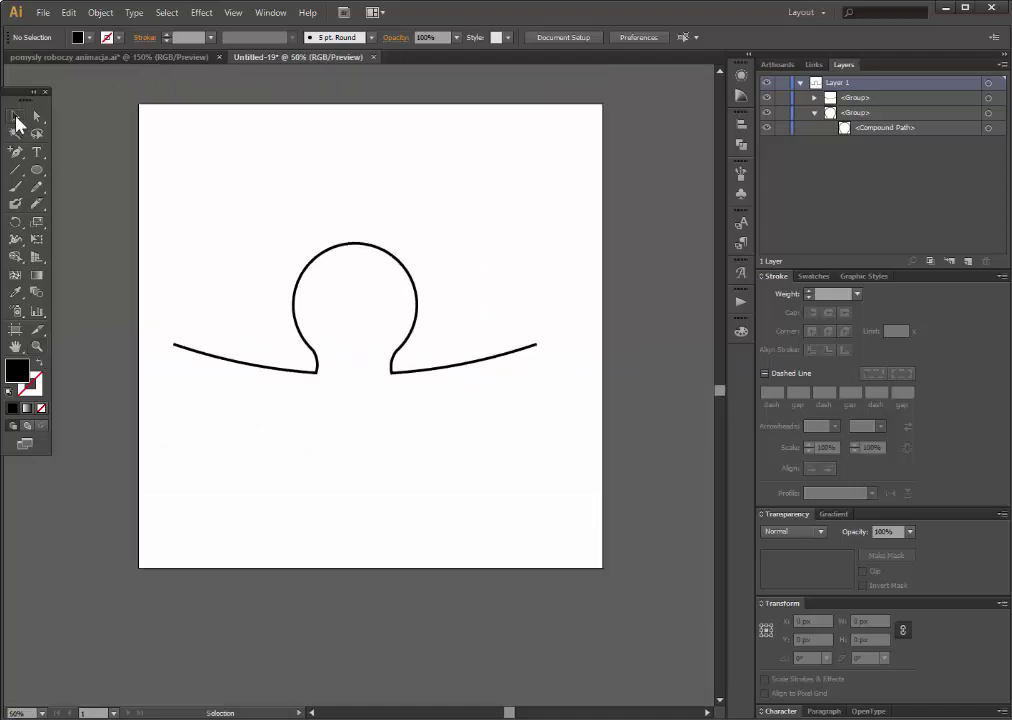
left_click(390, 257)
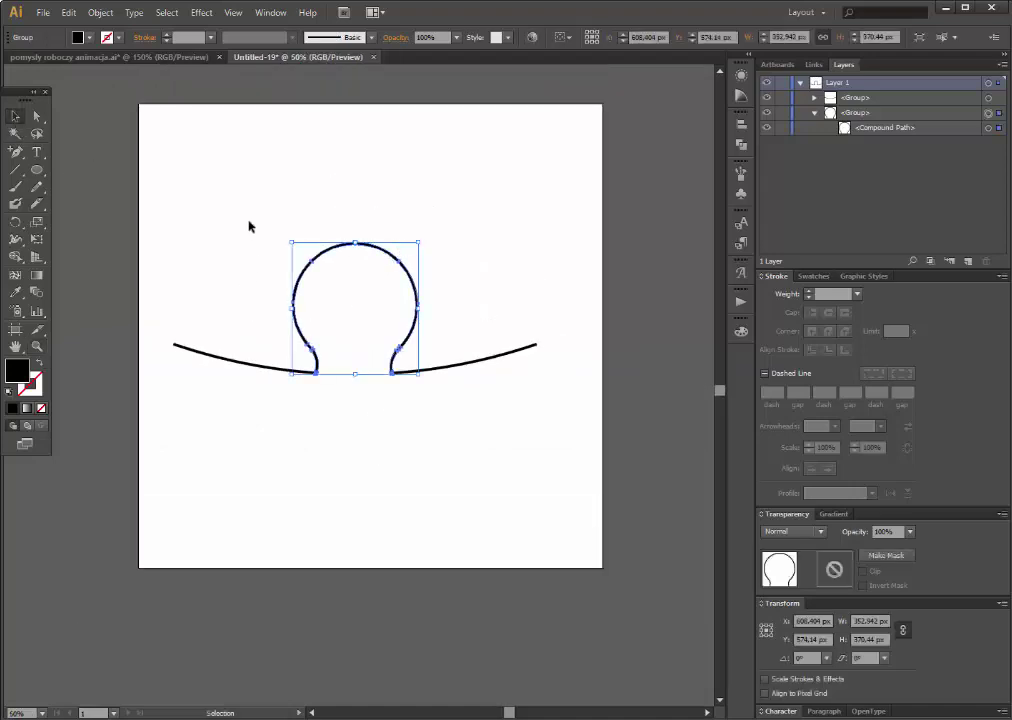
left_click_drag(250, 227, 486, 436)
left_click(742, 144)
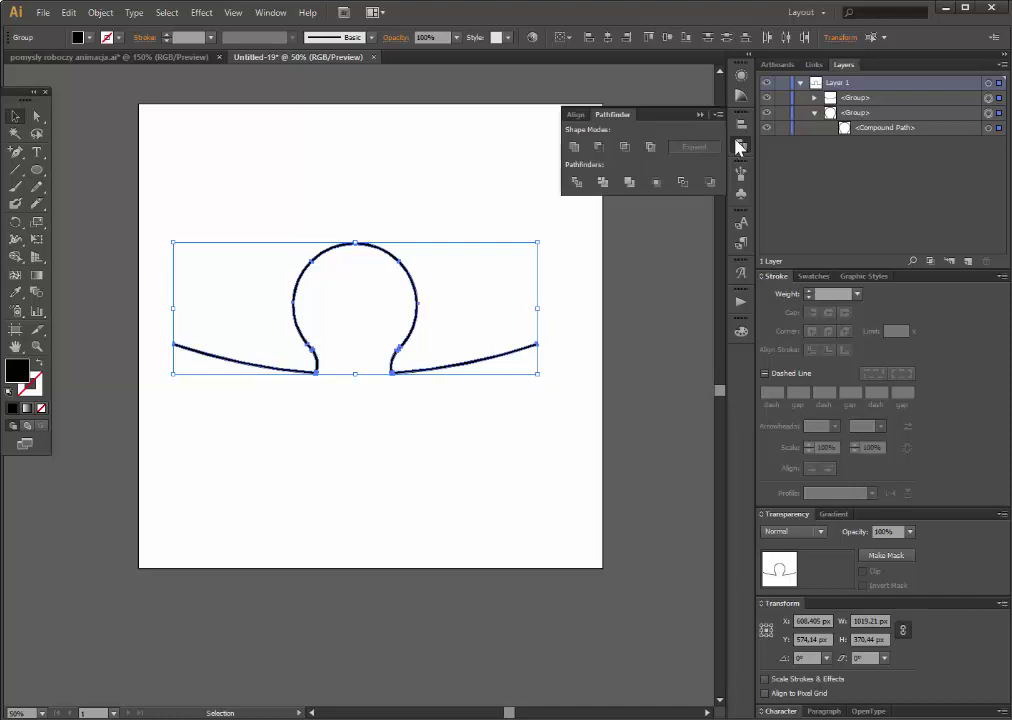
left_click(576, 149)
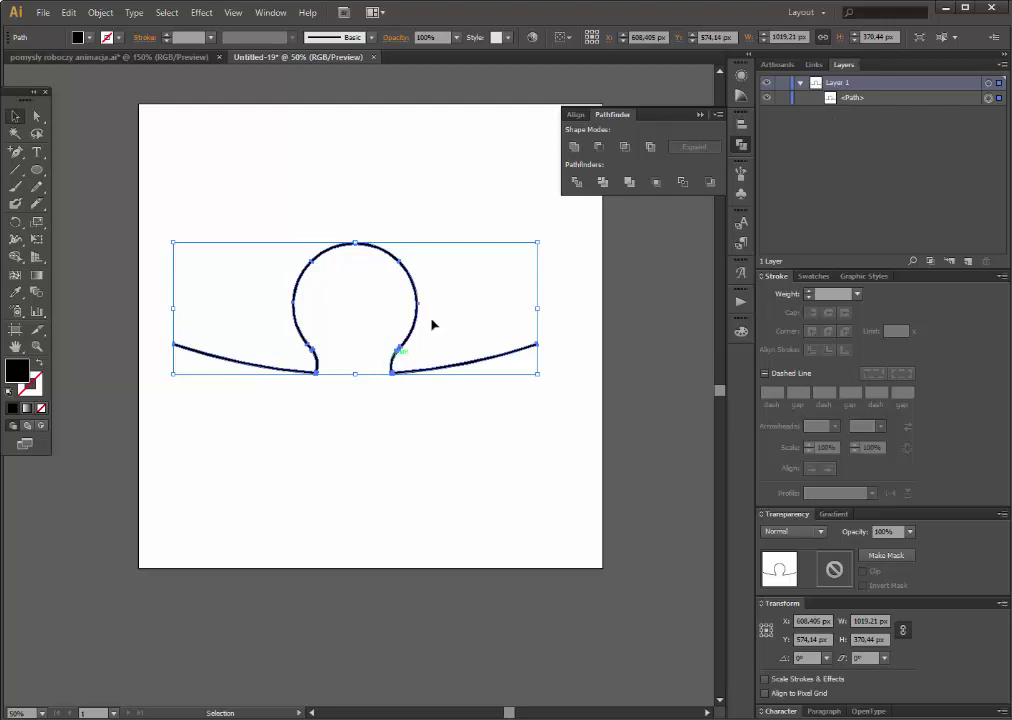
Scale the tab edge to about 515 × 187 px and Alt-drag a copy straight below.
mouse_move(539, 243)
left_mouse_down()
mouse_move(298, 347)
mouse_move(397, 233)
left_mouse_up()
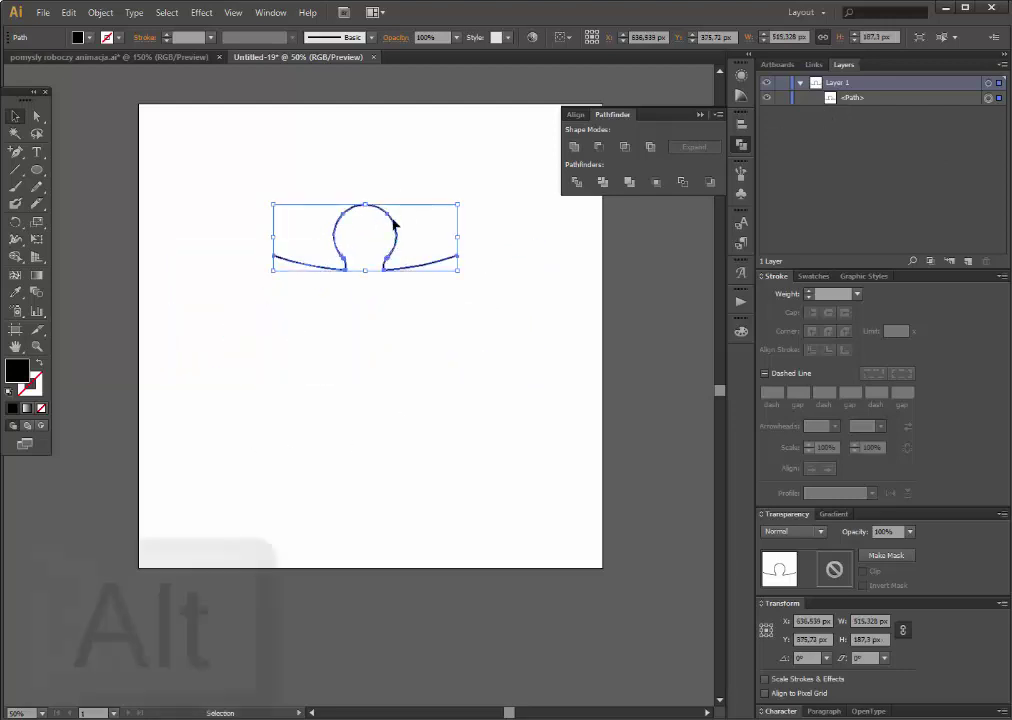
left_click_drag(397, 240, 397, 381)
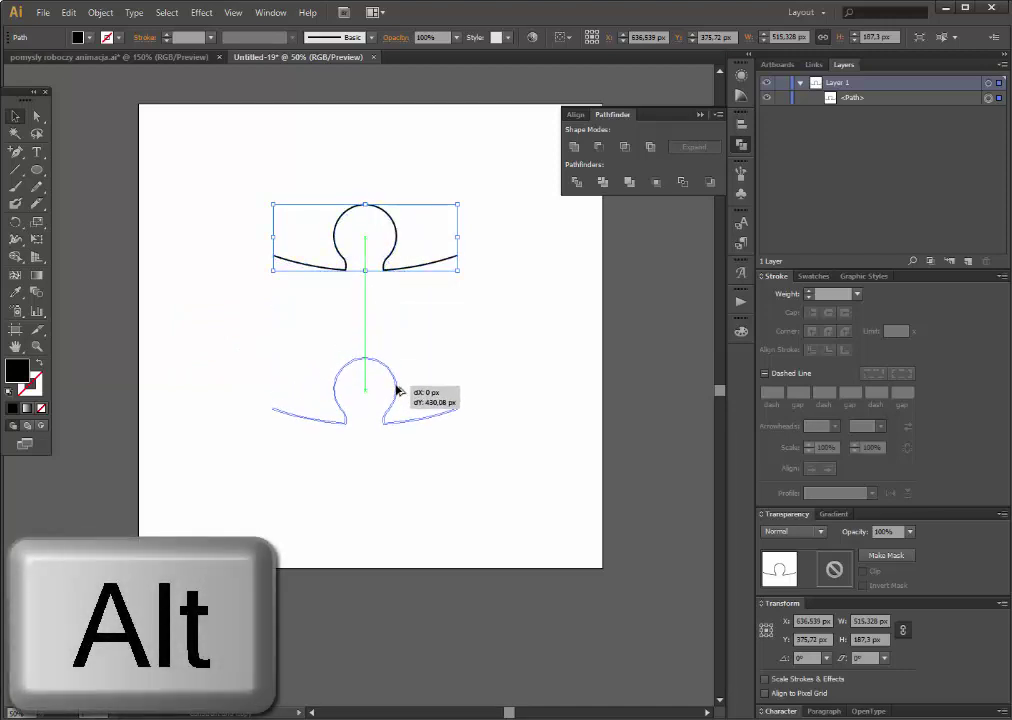
left_click_drag(397, 381, 397, 381)
left_click(470, 533)
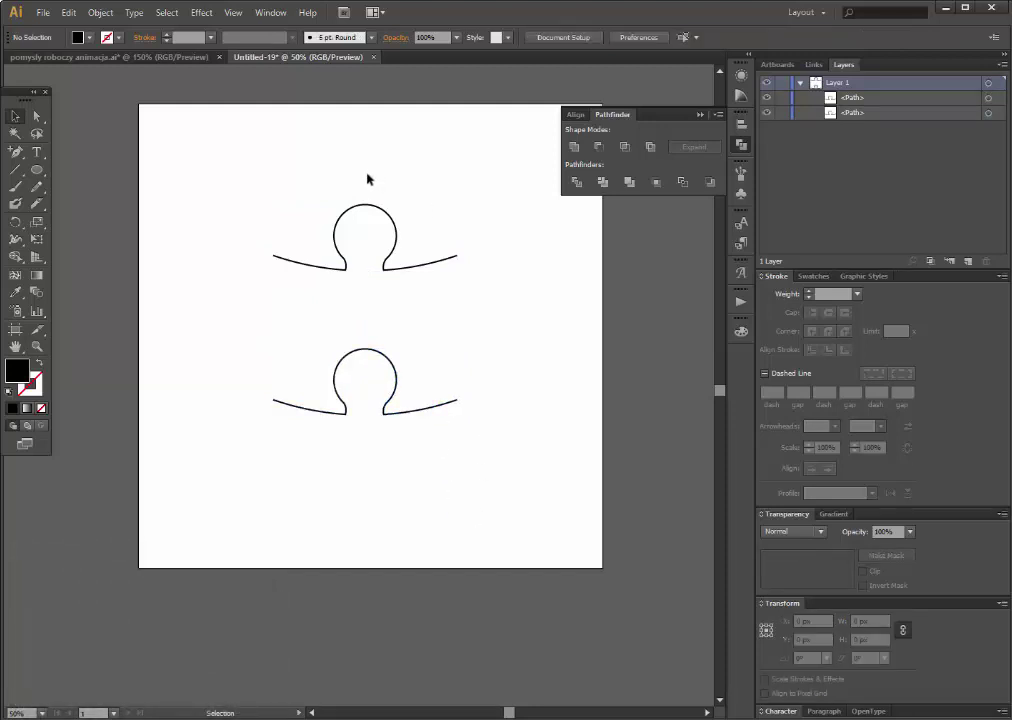
Copy the upper tab edge and paste two copies in front of it.
left_click(437, 264)
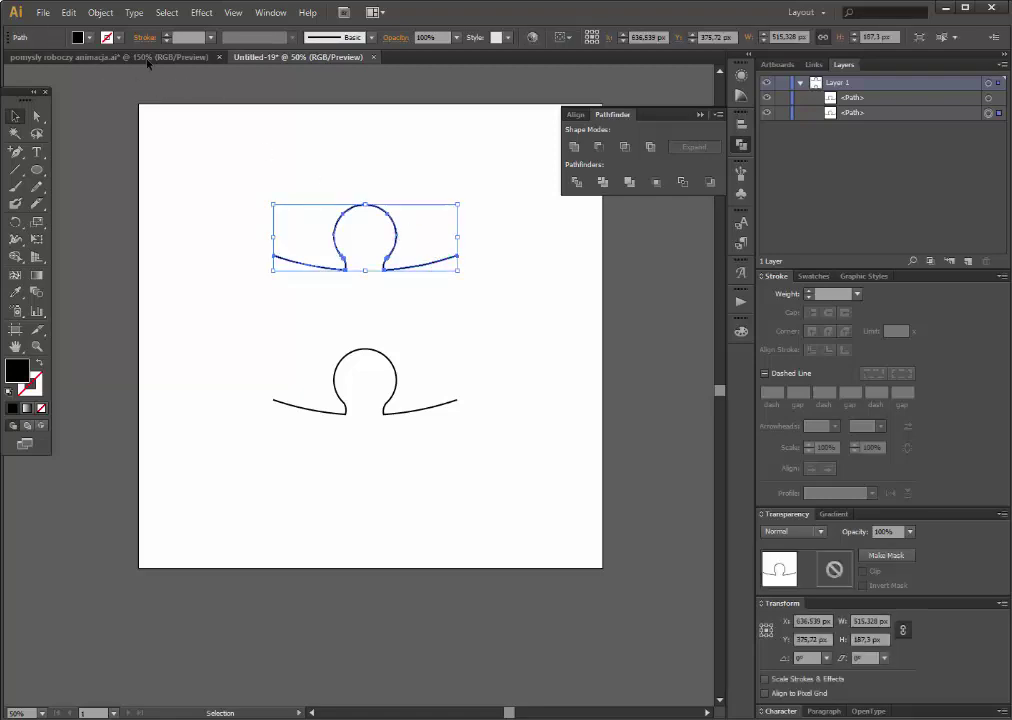
left_click(68, 12)
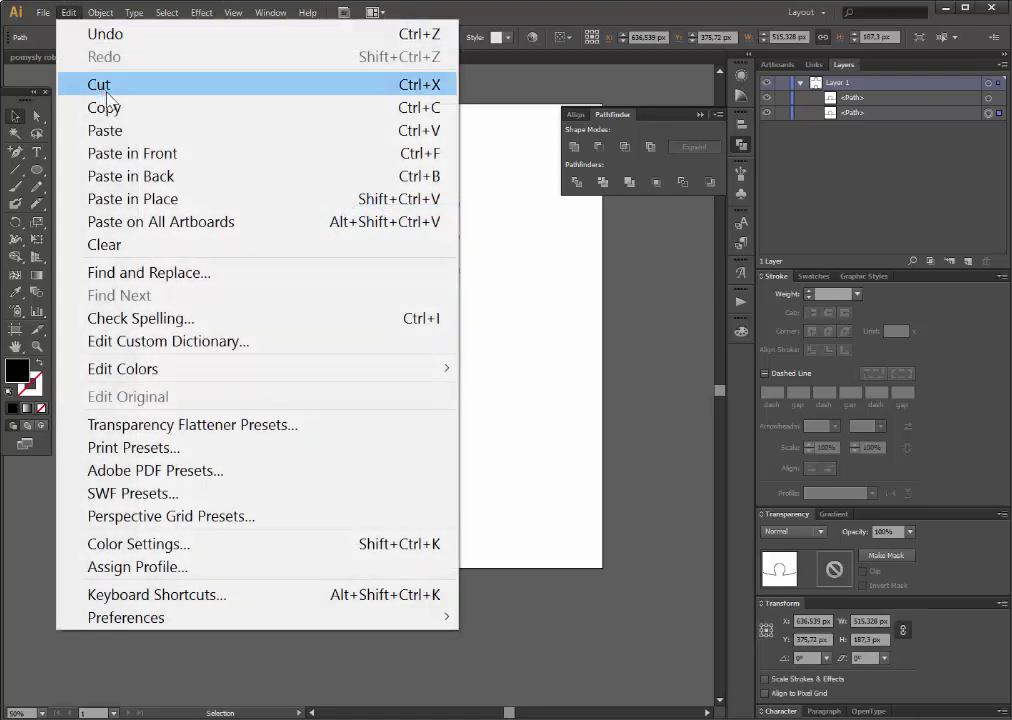
left_click(104, 107)
left_click(68, 12)
left_click(104, 153)
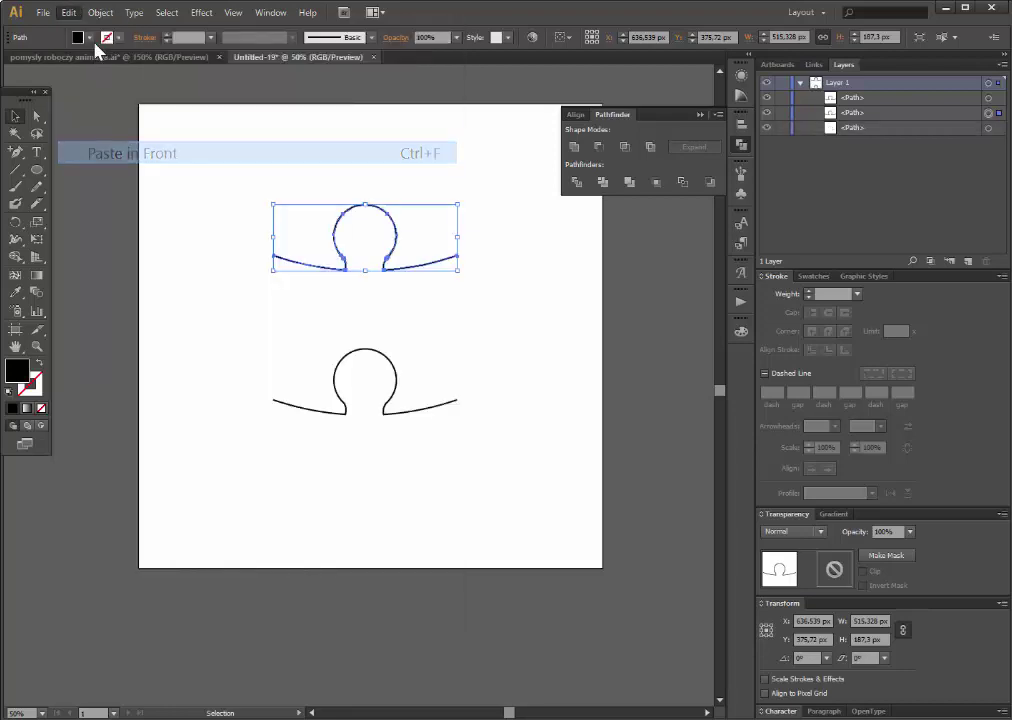
left_click(70, 13)
left_click(100, 153)
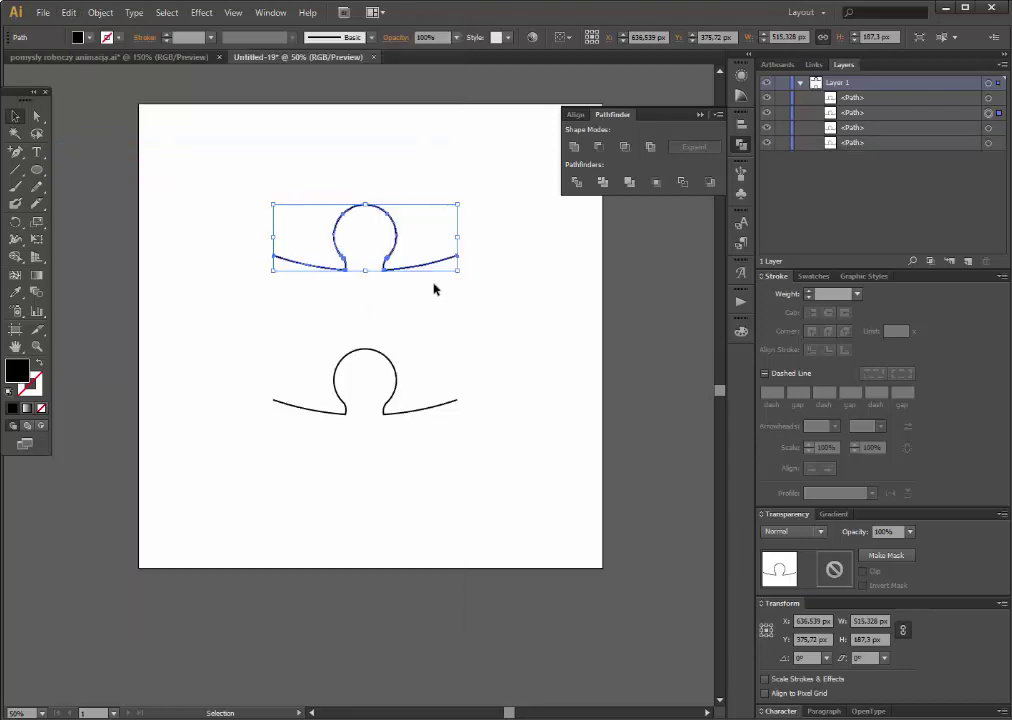
Move two copies and rotate them 90° upright to form the left and right sides.
left_click(434, 289)
left_click_drag(402, 242, 474, 314)
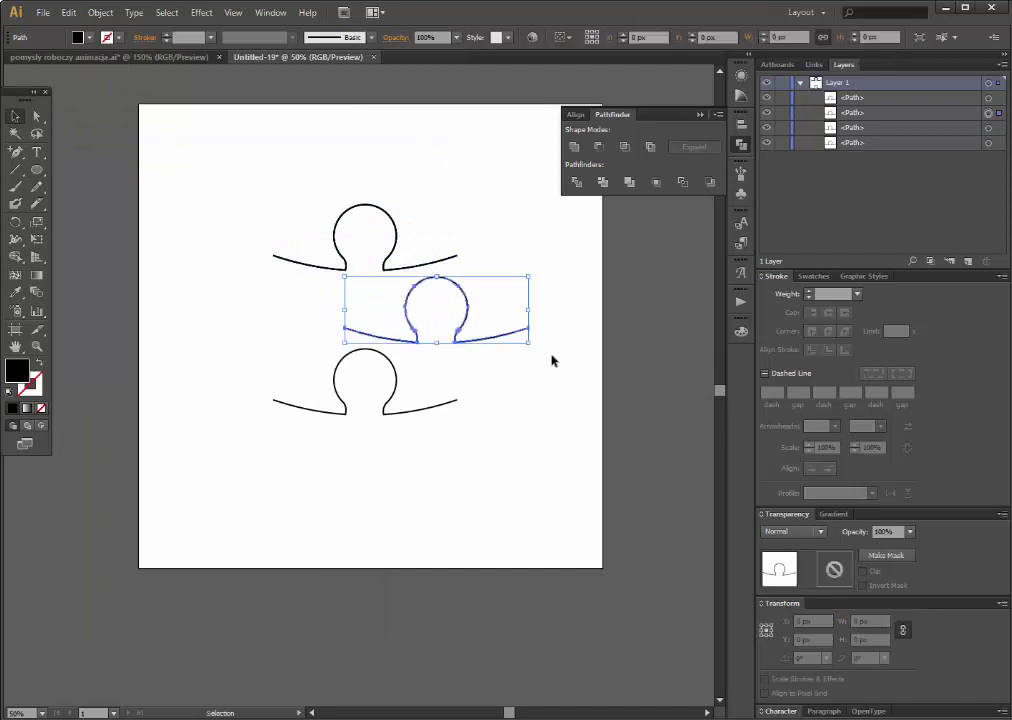
left_click_drag(535, 346, 395, 450)
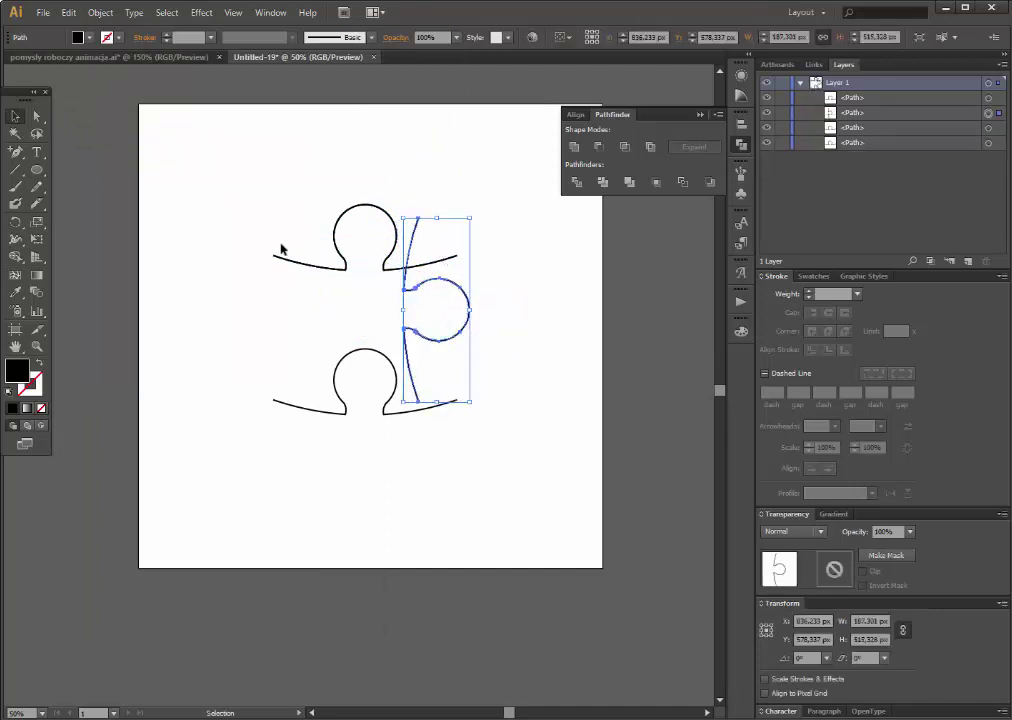
left_click(307, 268)
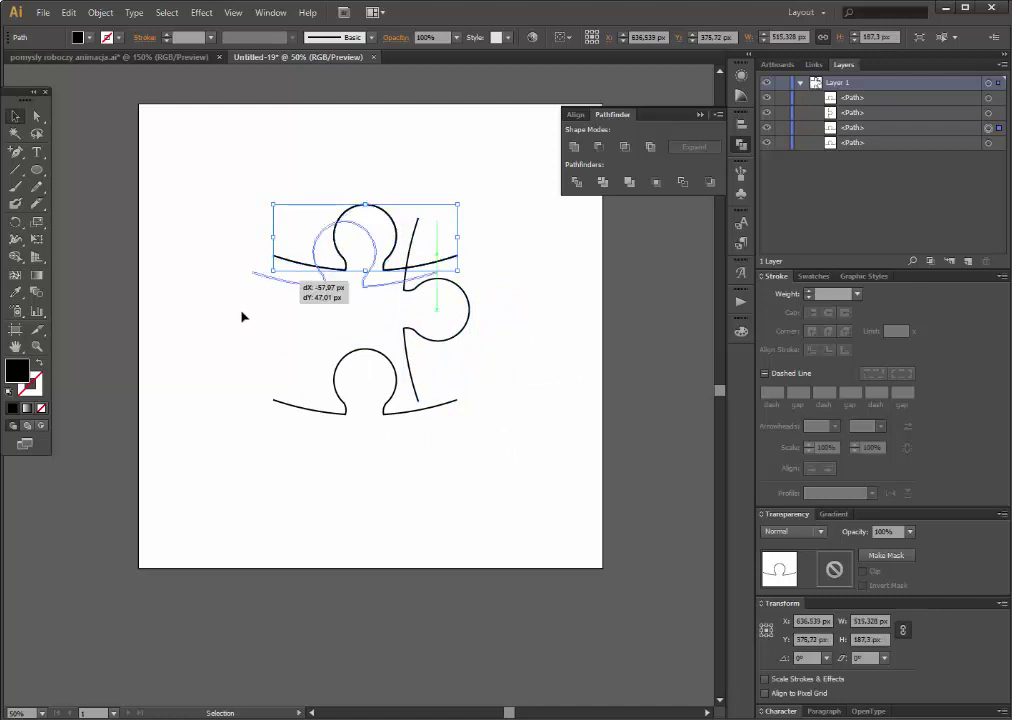
left_click_drag(307, 265, 240, 317)
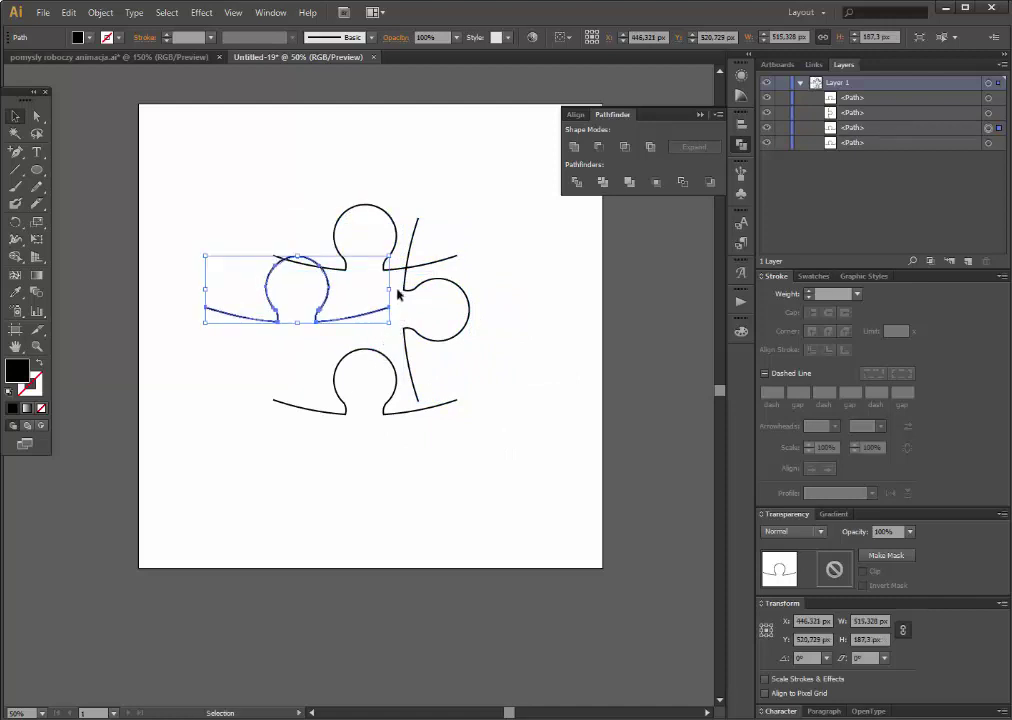
left_click_drag(395, 292, 267, 185)
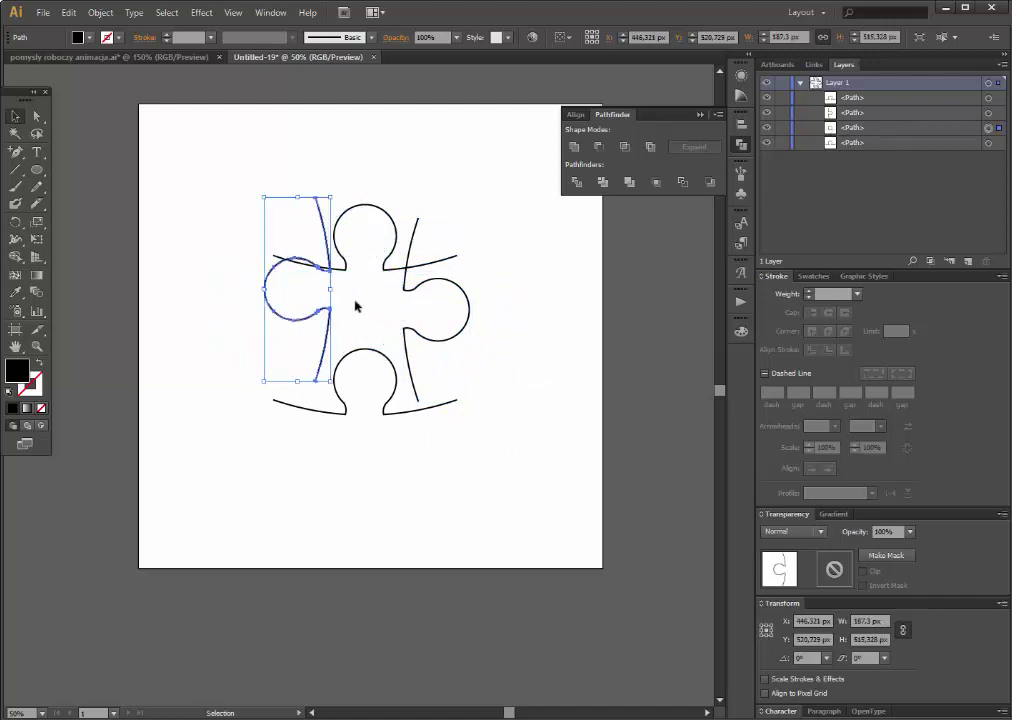
Raise the top edge and push the side edges outward to complete the jigsaw outline.
left_click_drag(457, 257, 470, 208)
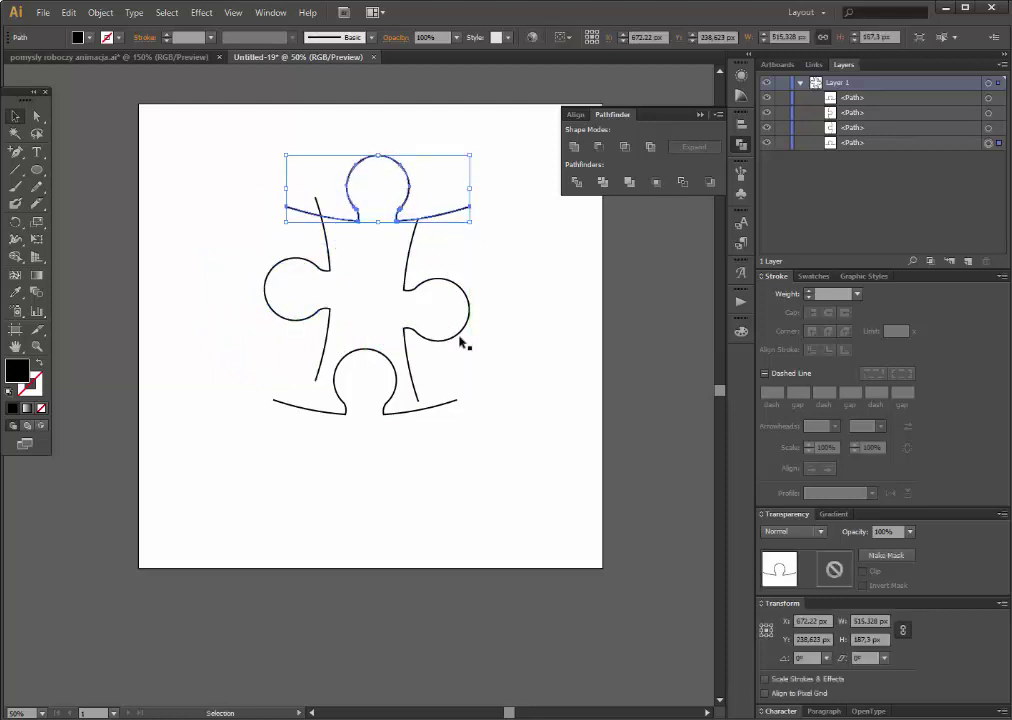
left_click_drag(470, 333, 505, 325)
left_click_drag(331, 342, 285, 354)
left_click(247, 510)
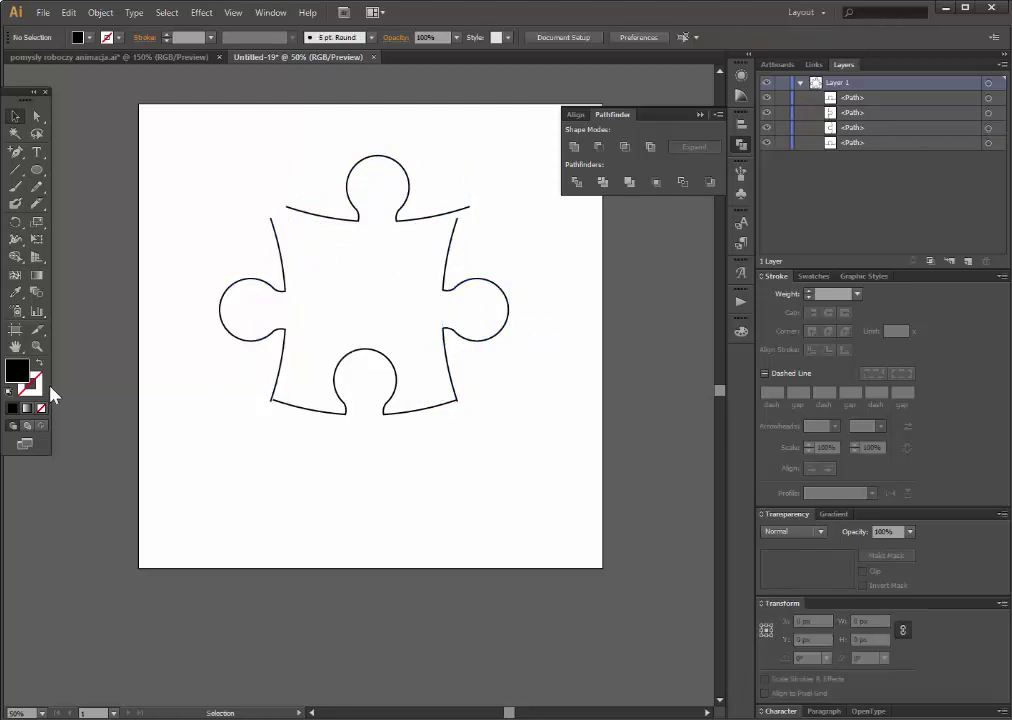
left_click(38, 346)
Zoom into the lower-left corner and move the bottom edge to close it.
left_click_drag(262, 371, 308, 422)
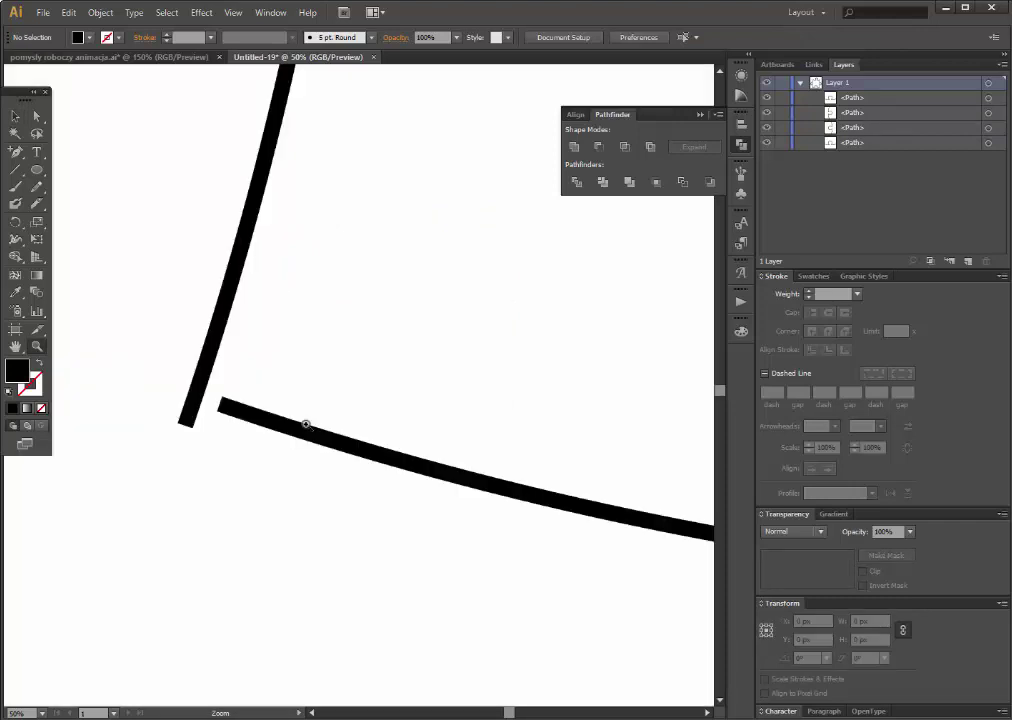
left_click(17, 114)
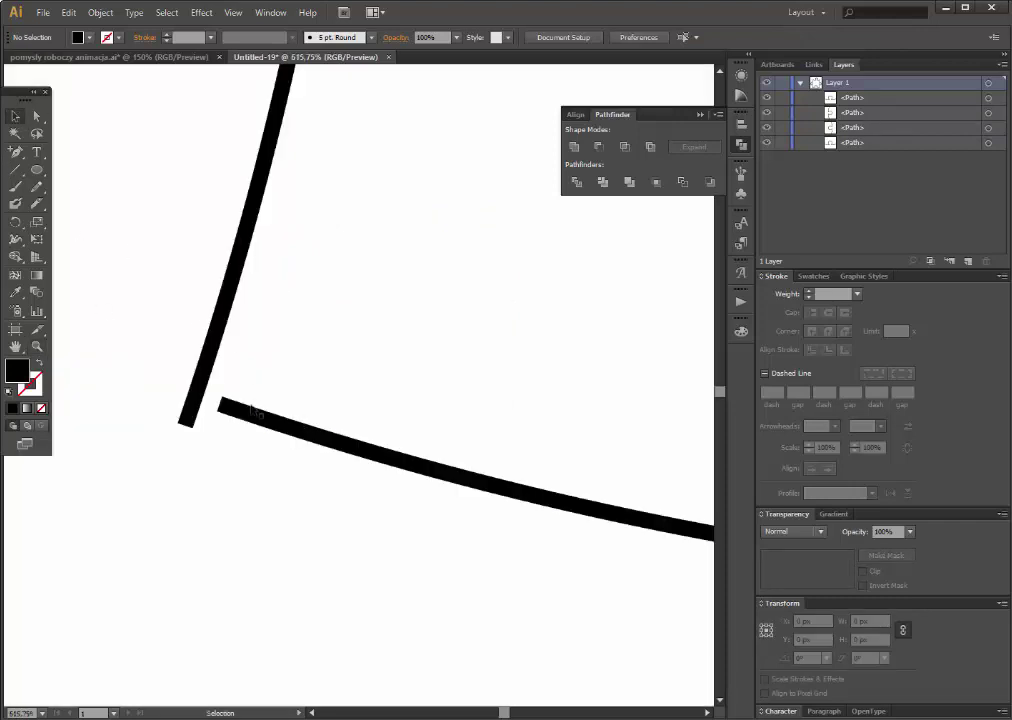
left_click_drag(232, 419, 205, 430)
left_click(167, 614)
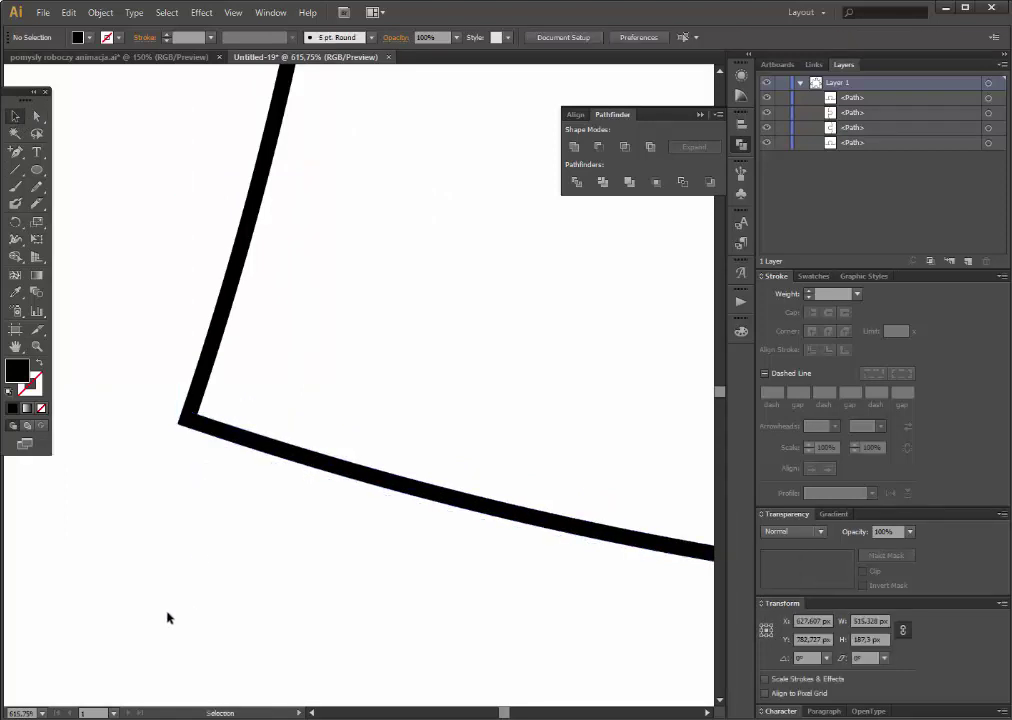
left_click(37, 346)
left_click(459, 368, "alt")
left_click(580, 393, "alt")
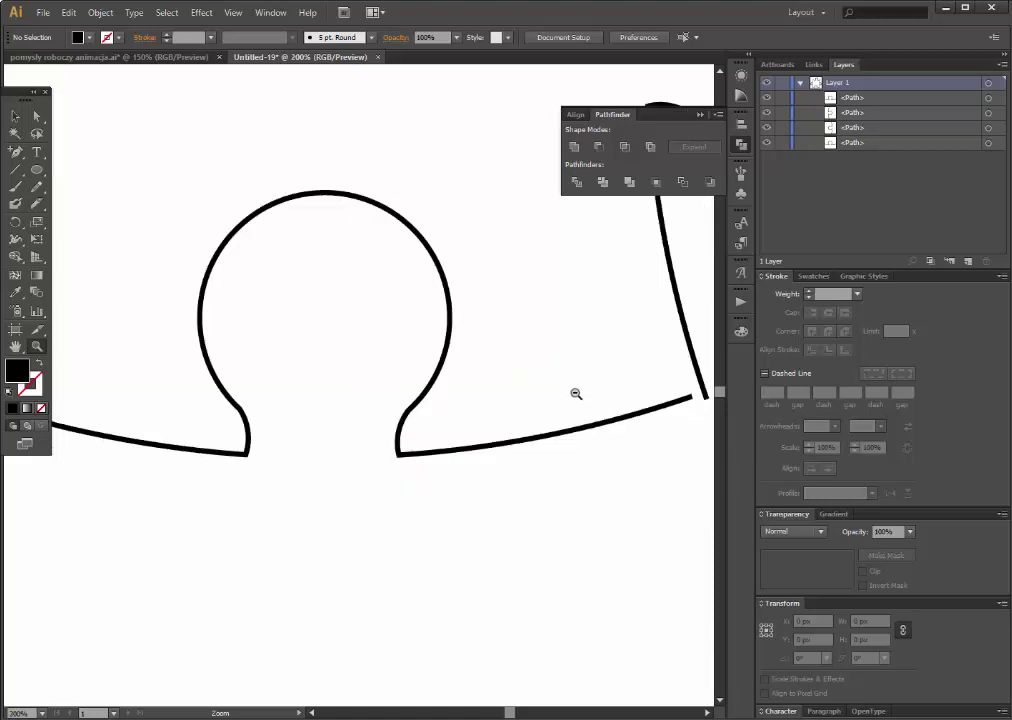
left_click(585, 360, "alt")
Close the lower-right corner by nudging the side edge onto the bottom edge, then zoom out.
left_click_drag(403, 392, 449, 421)
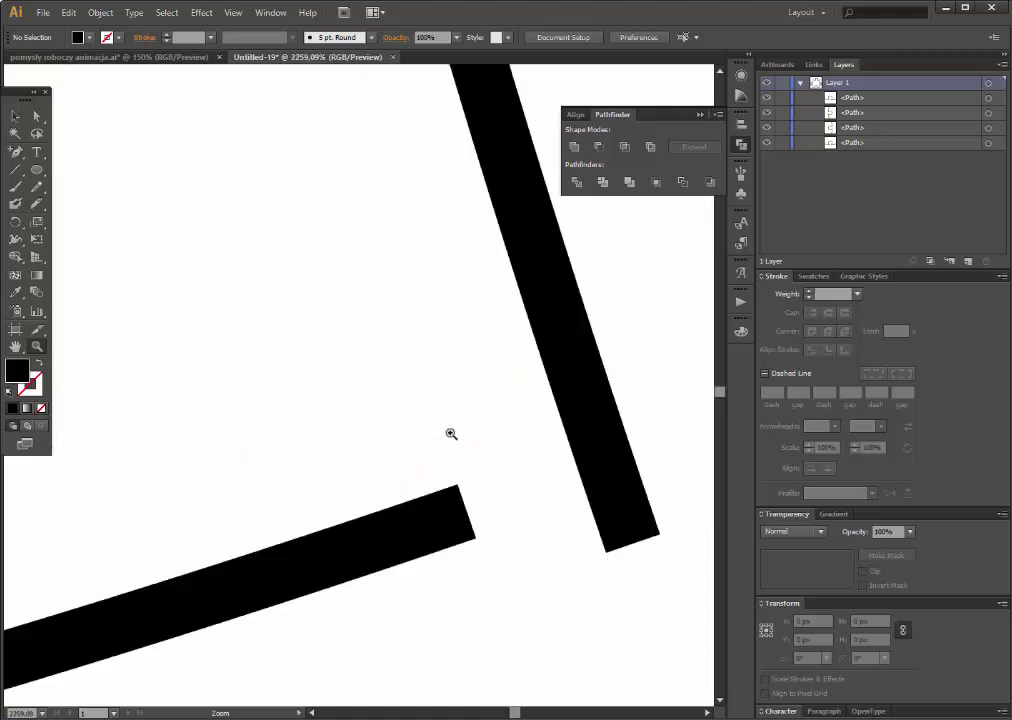
left_click(15, 116)
left_click_drag(636, 512, 450, 523)
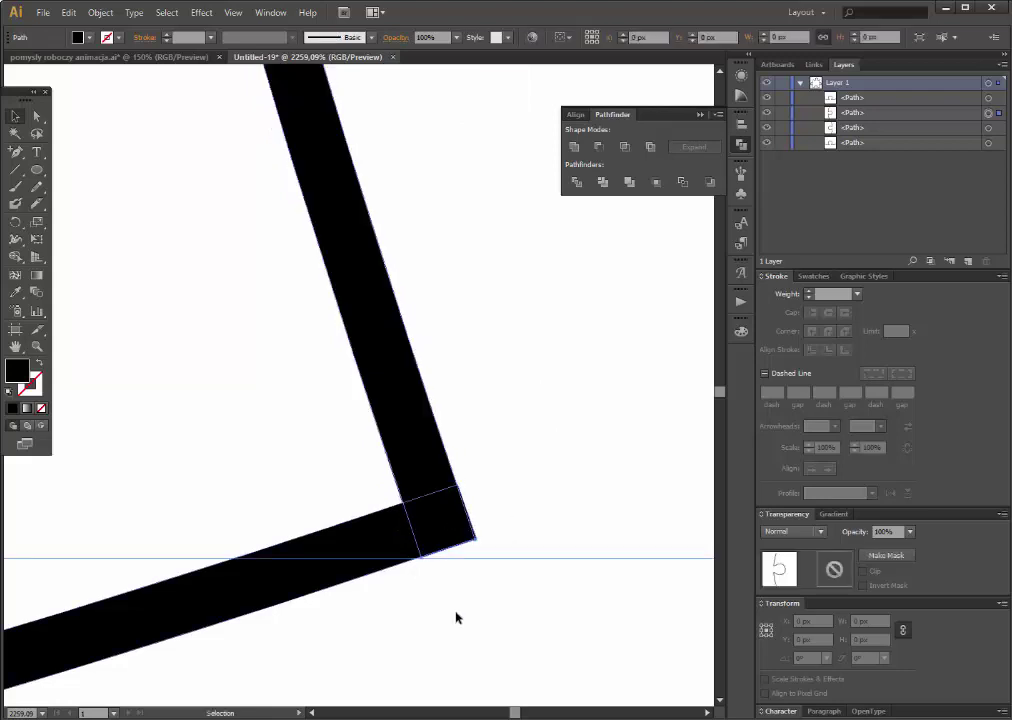
left_click(472, 700)
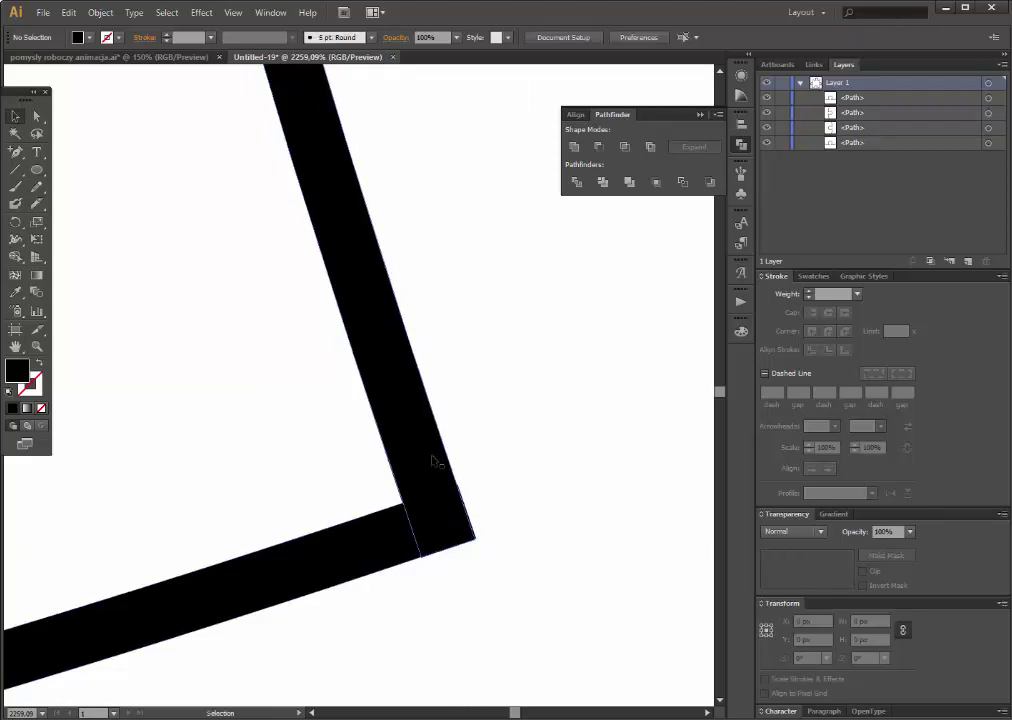
left_click_drag(433, 459, 435, 458)
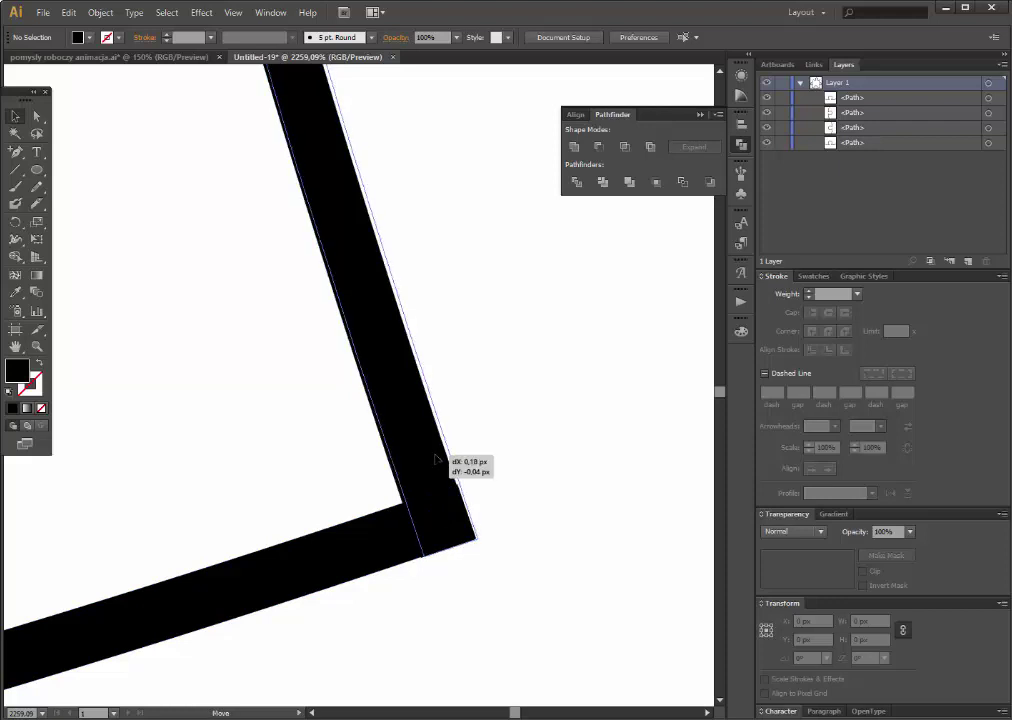
left_click_drag(433, 459, 434, 458)
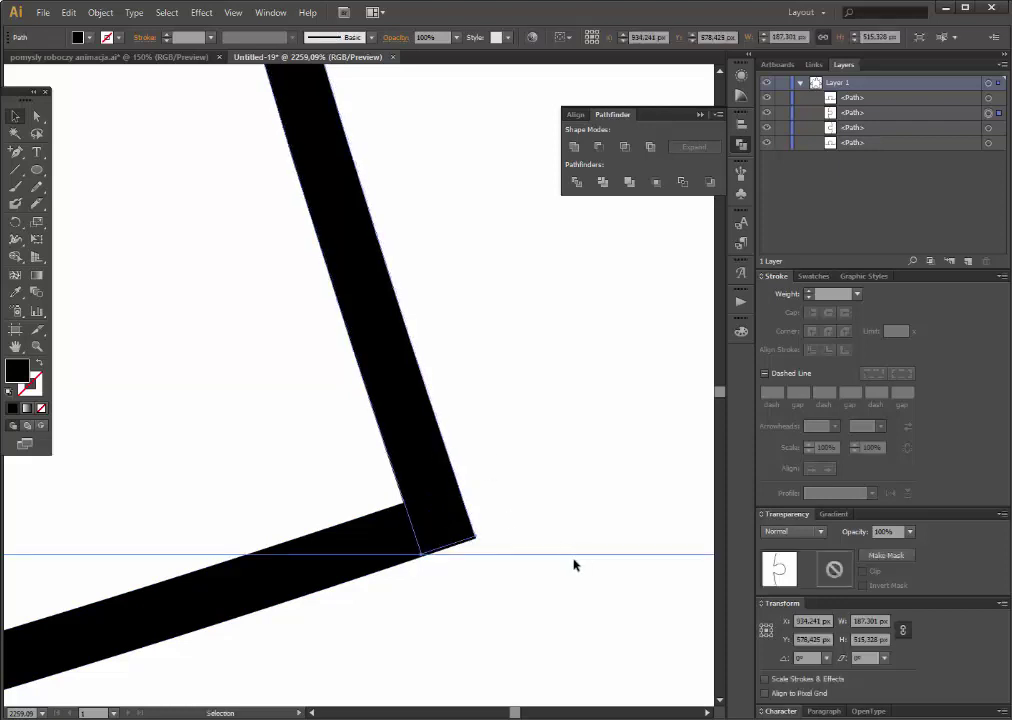
left_click(508, 665)
left_click(37, 345)
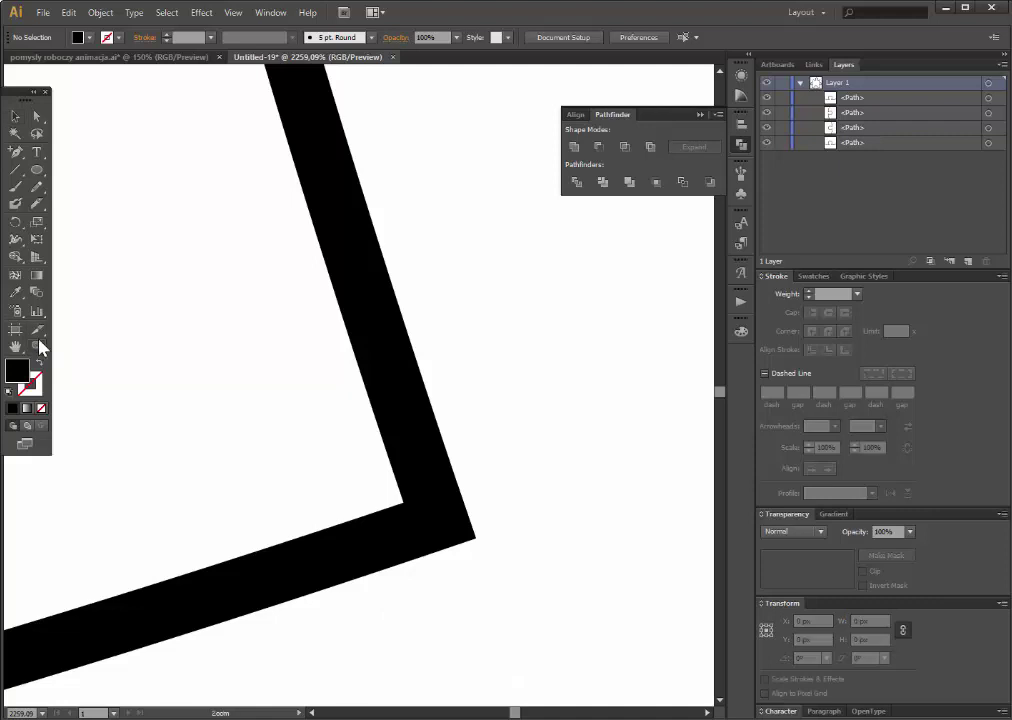
left_click(218, 196, "alt")
left_click(389, 226, "alt")
left_click(264, 269, "alt")
left_click(361, 291, "alt")
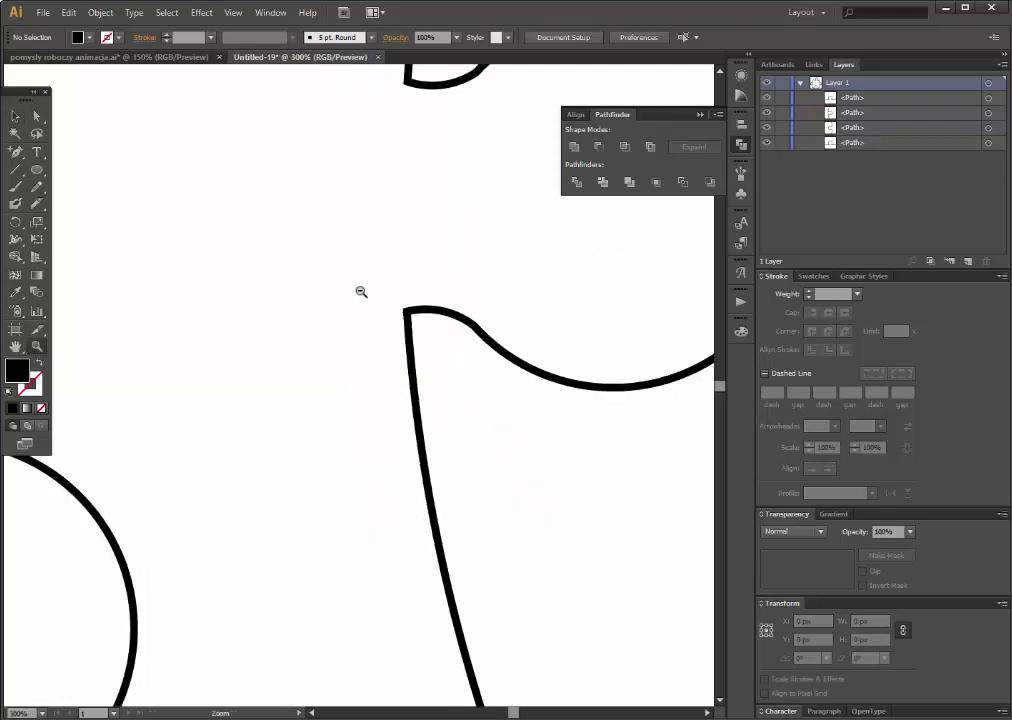
left_click(297, 261, "alt")
left_click(321, 346, "alt")
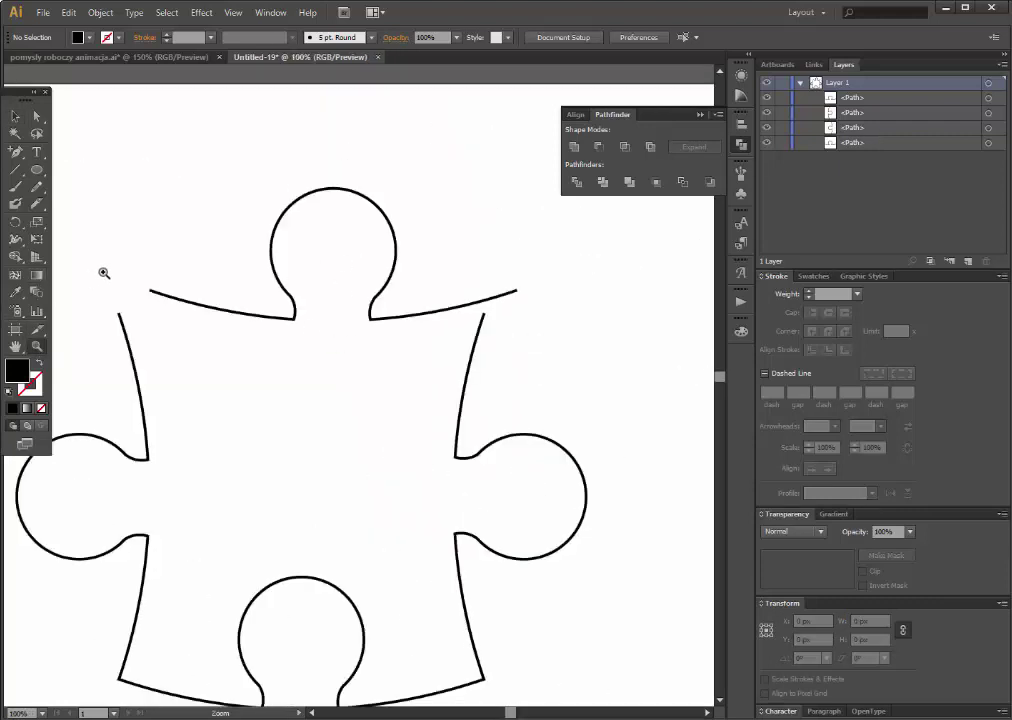
Zoom into the upper-left corner and move the top edge bar to meet the left side.
left_click_drag(103, 272, 179, 340)
left_click(15, 115)
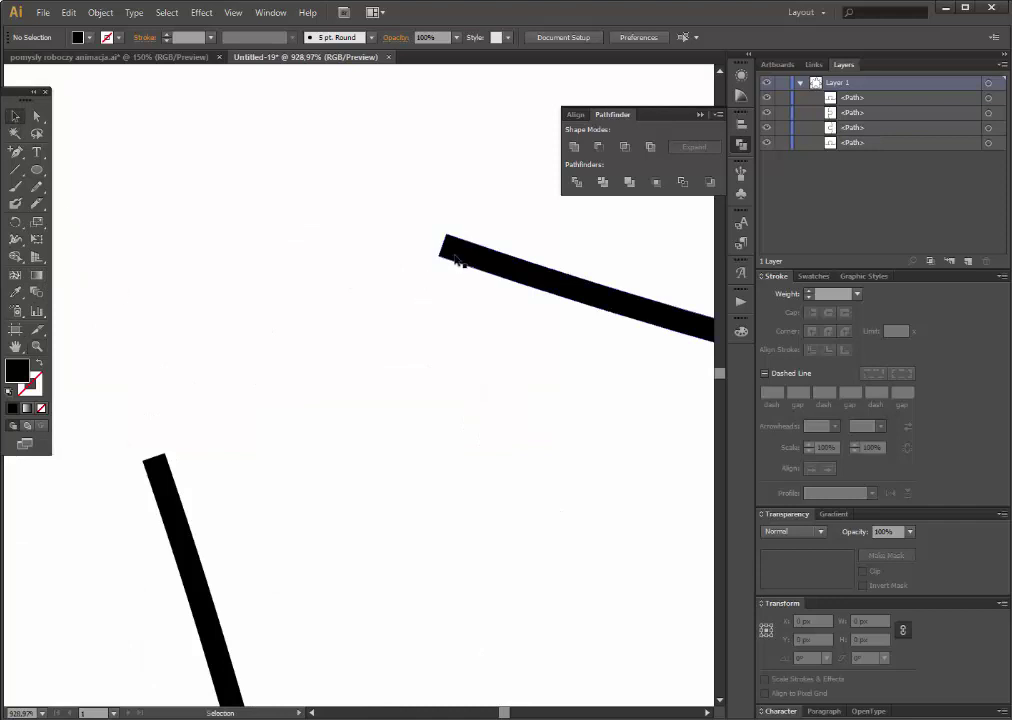
mouse_move(452, 255)
left_mouse_down()
mouse_move(184, 458)
mouse_move(157, 464)
left_mouse_up()
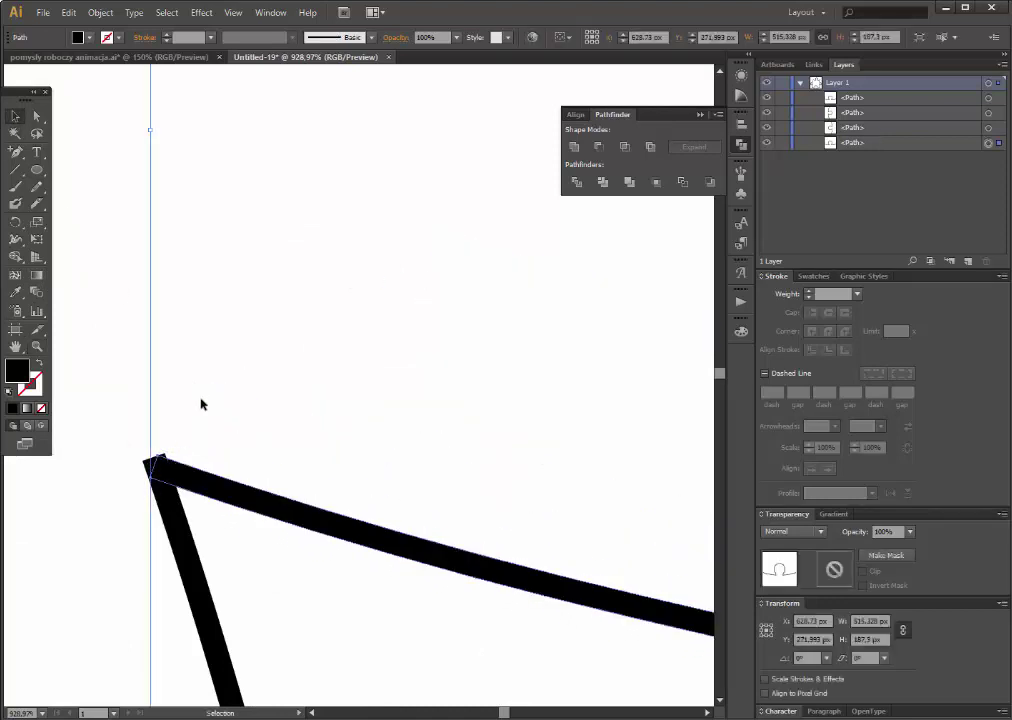
left_click(151, 637)
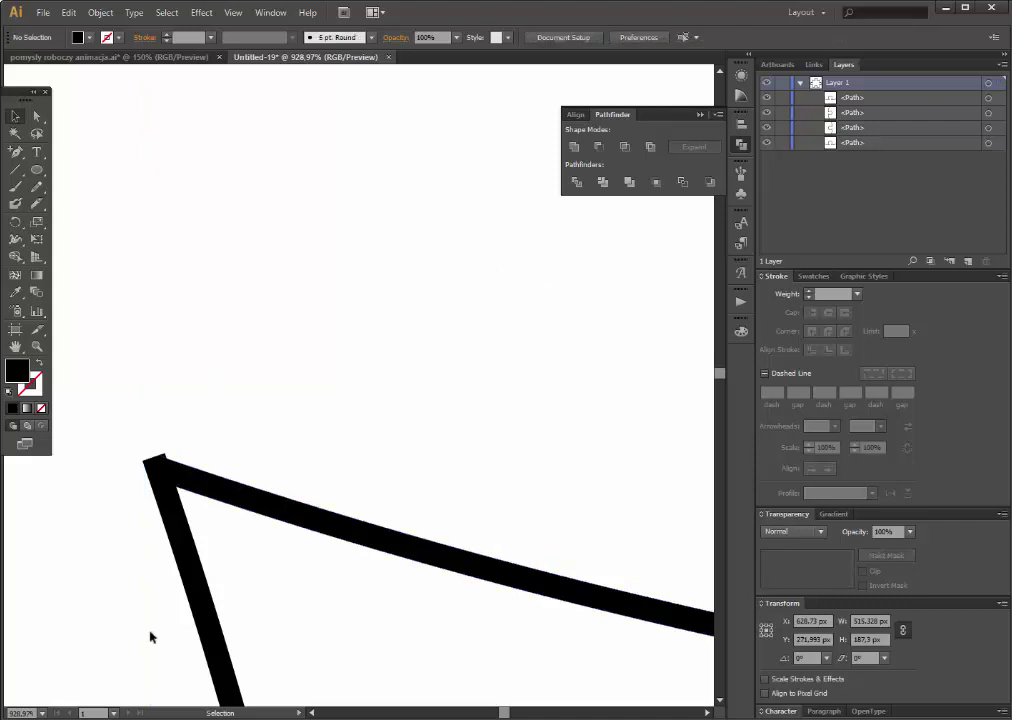
Zoom in on the top-right corner and shift the bar so its end lines up there.
left_click(37, 346)
left_click(524, 458, "alt")
left_click(547, 424, "alt")
left_click(490, 340, "alt")
left_click(427, 251, "alt")
left_click(392, 250, "alt")
left_click(542, 361, "alt")
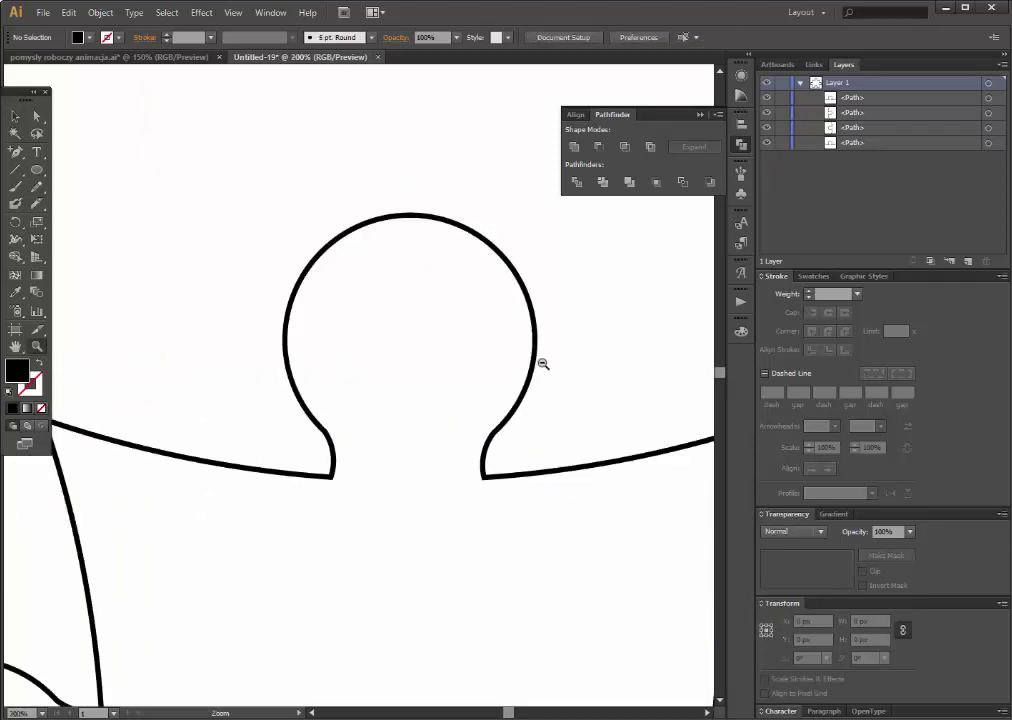
left_click_drag(516, 411, 548, 459)
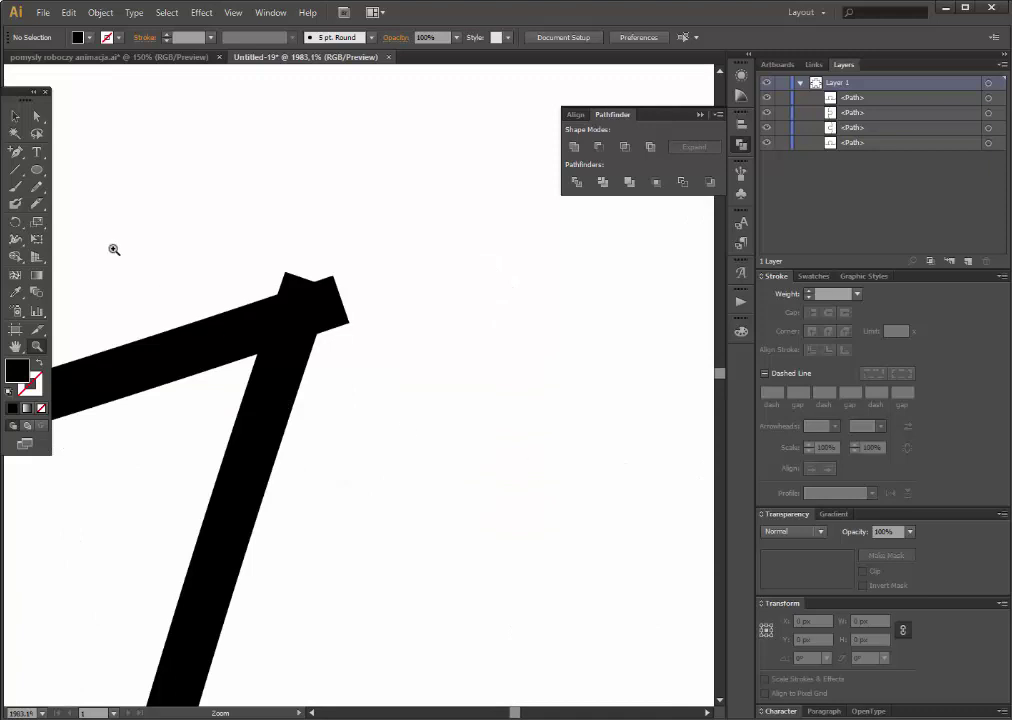
left_click(15, 115)
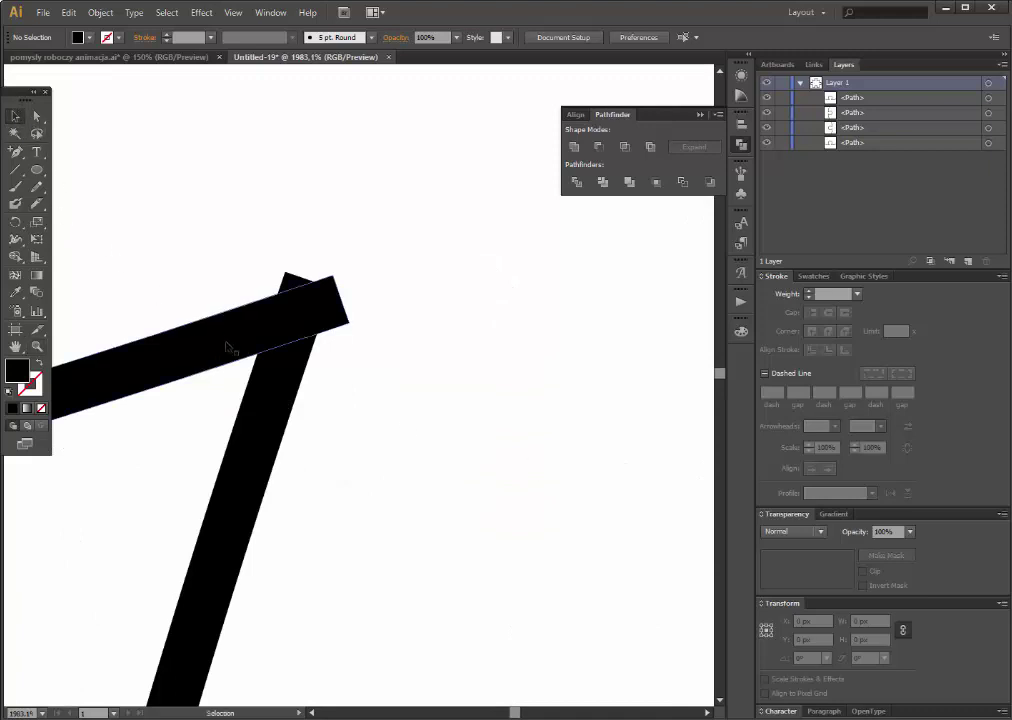
left_click_drag(228, 347, 210, 350)
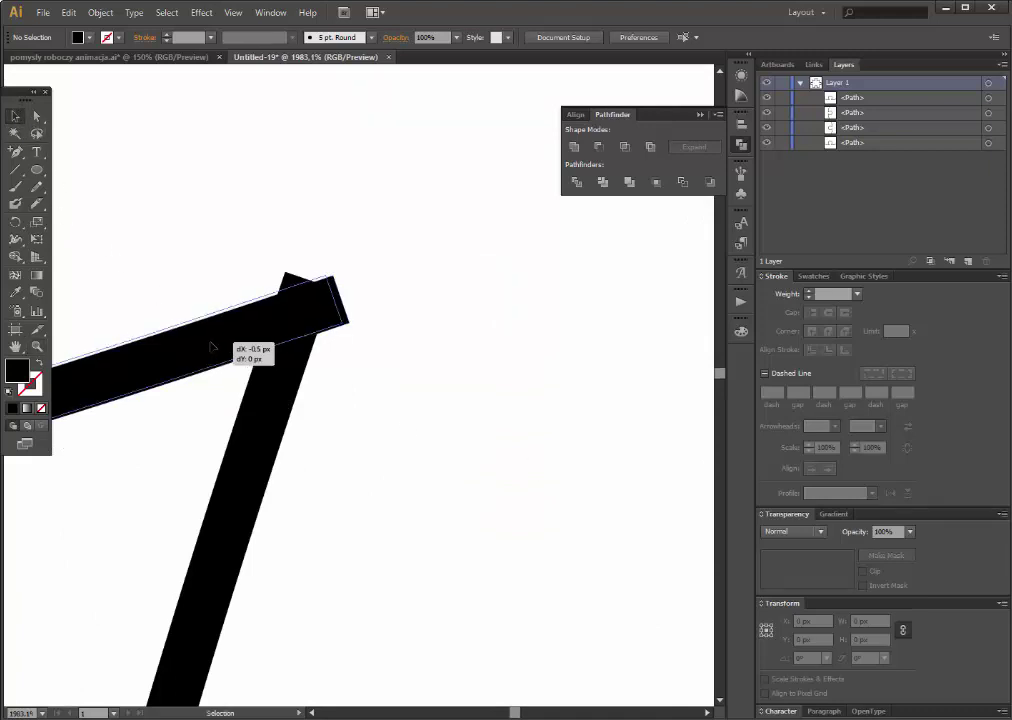
Nudge the top bar down until it meets the top-right corner cleanly.
left_click(373, 457)
left_click(37, 345)
left_click(178, 399, "alt")
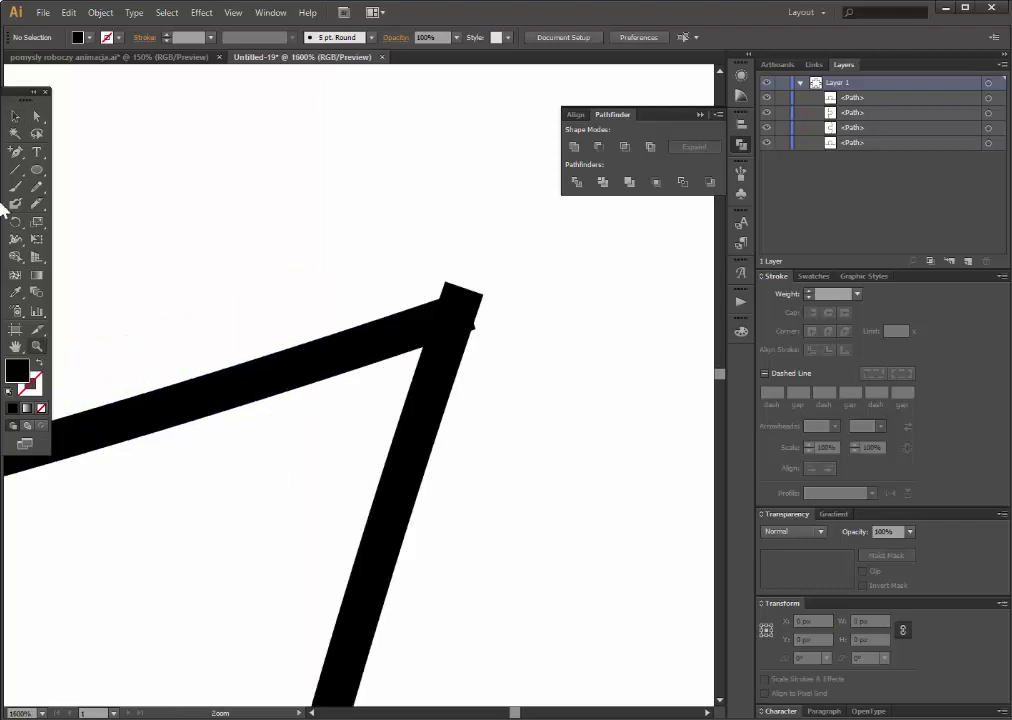
left_click(16, 113)
left_click_drag(360, 358, 364, 323)
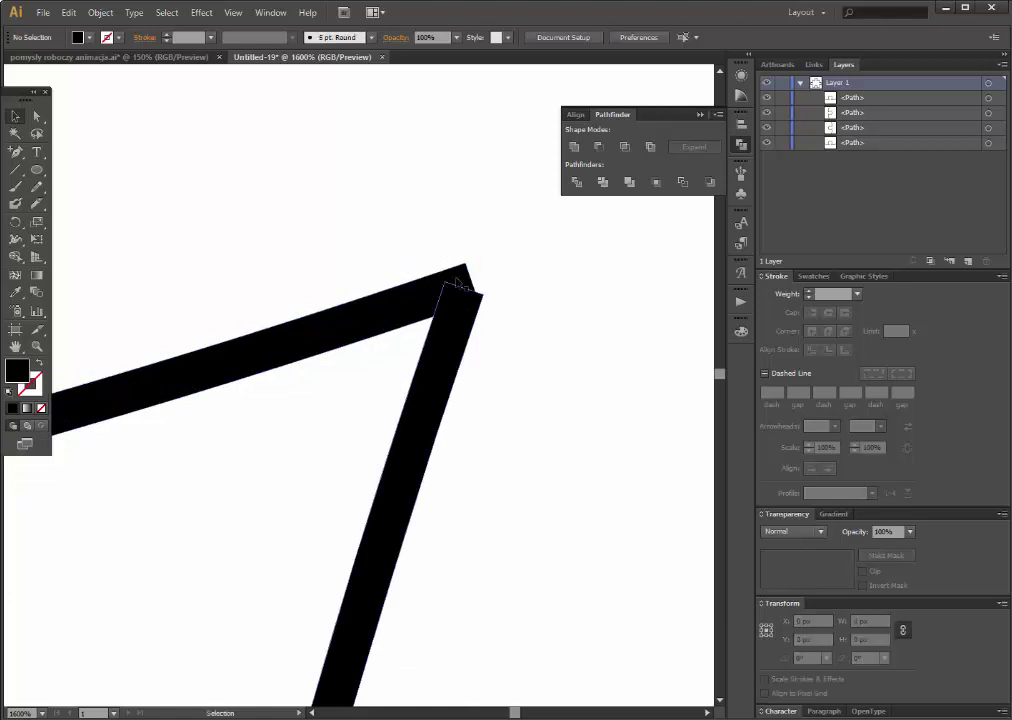
left_click_drag(461, 278, 450, 316)
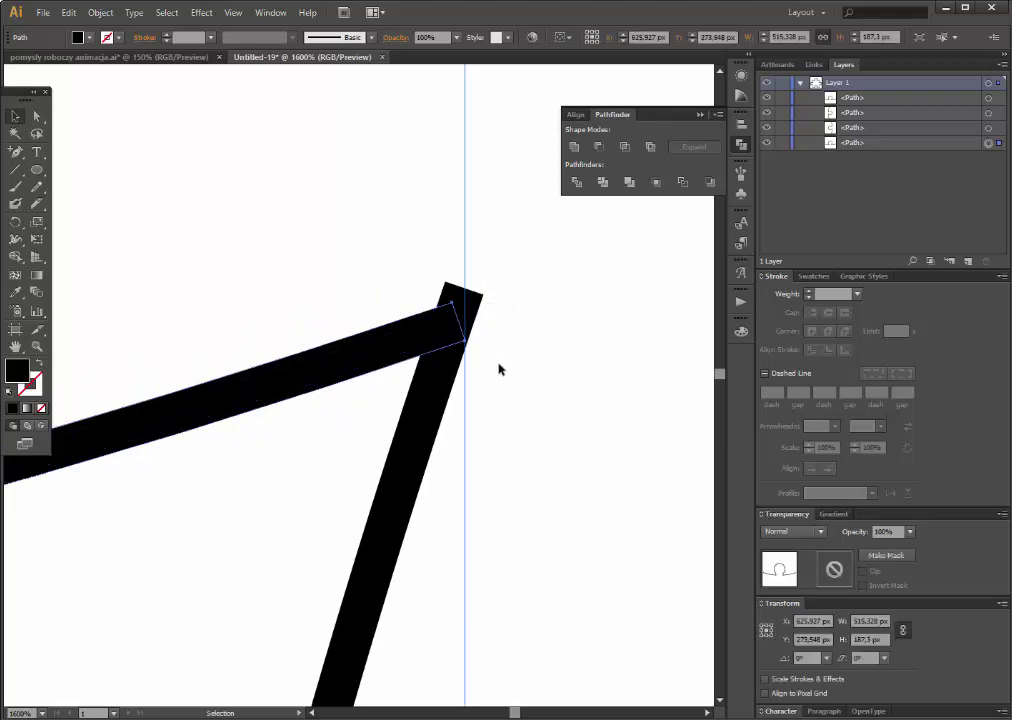
Zoom out to check the whole outline and the top-left corner join.
key("z")
left_click(150, 435, "alt")
left_click(160, 445, "alt")
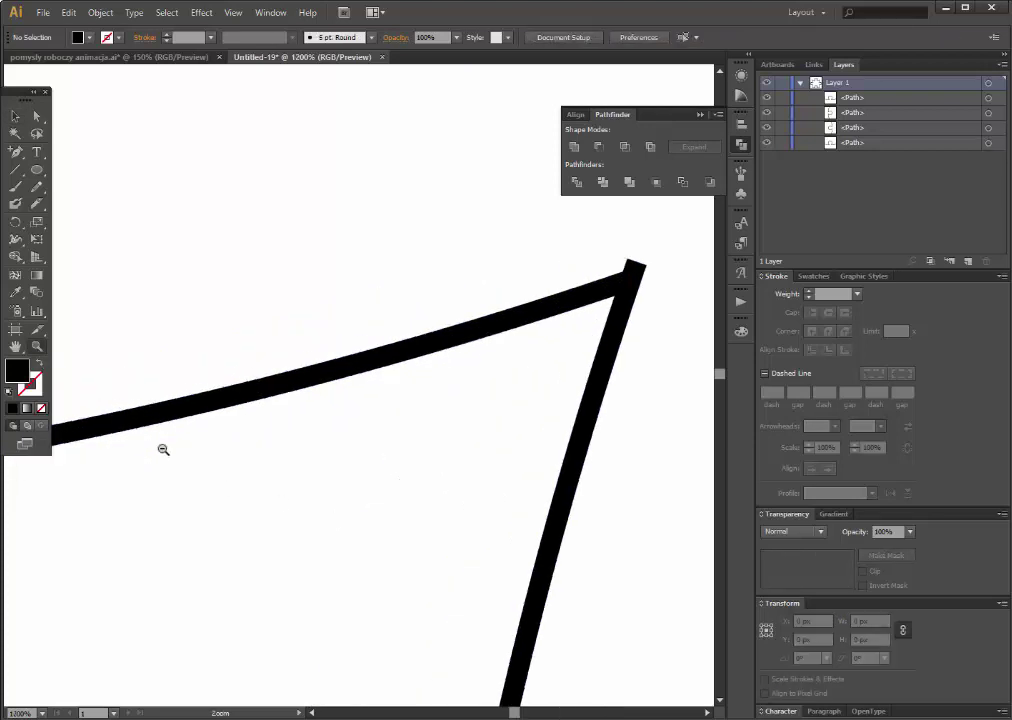
left_click(200, 420, "alt")
left_click(245, 340, "alt")
left_click_drag(190, 255, 235, 295)
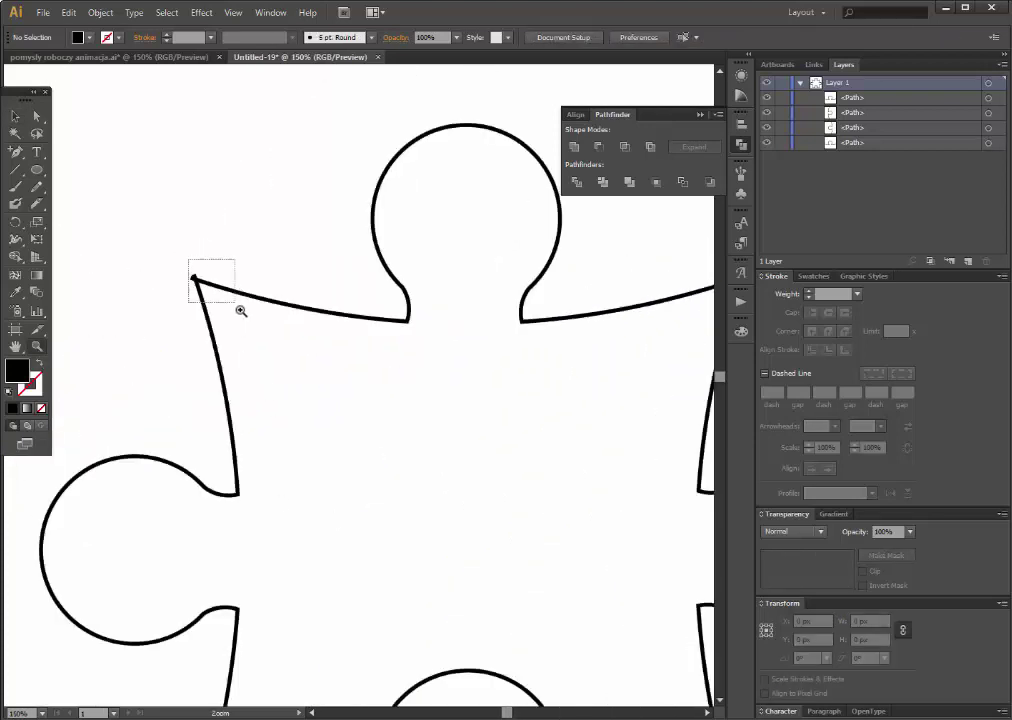
left_click(407, 472, "alt")
left_click(479, 477, "alt")
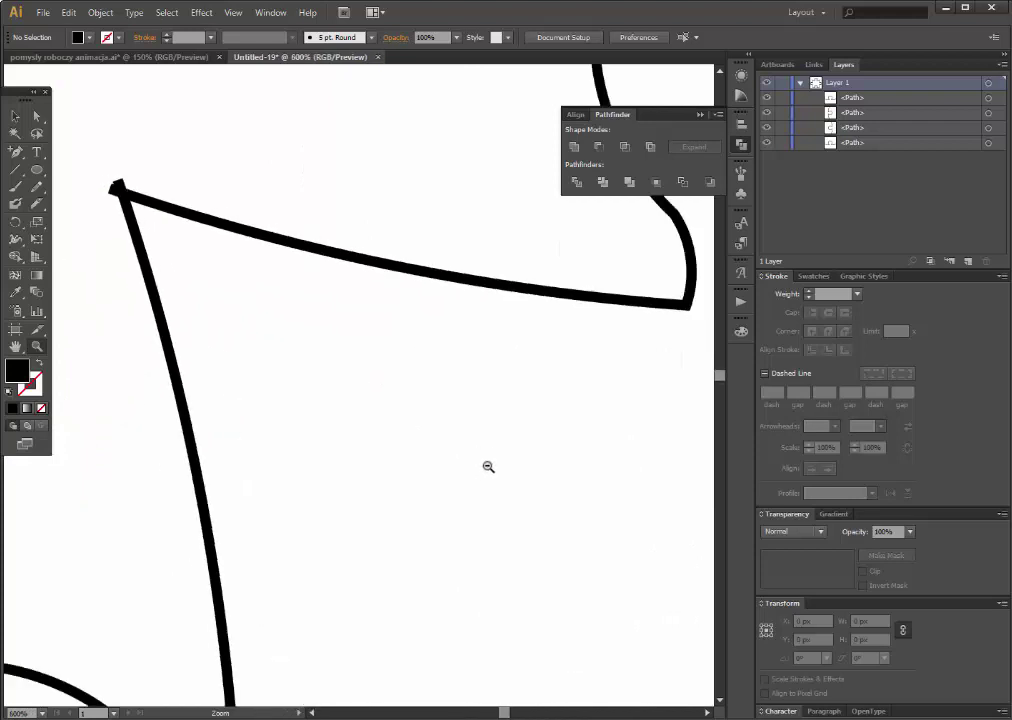
left_click(382, 459, "alt")
left_click(466, 438, "alt")
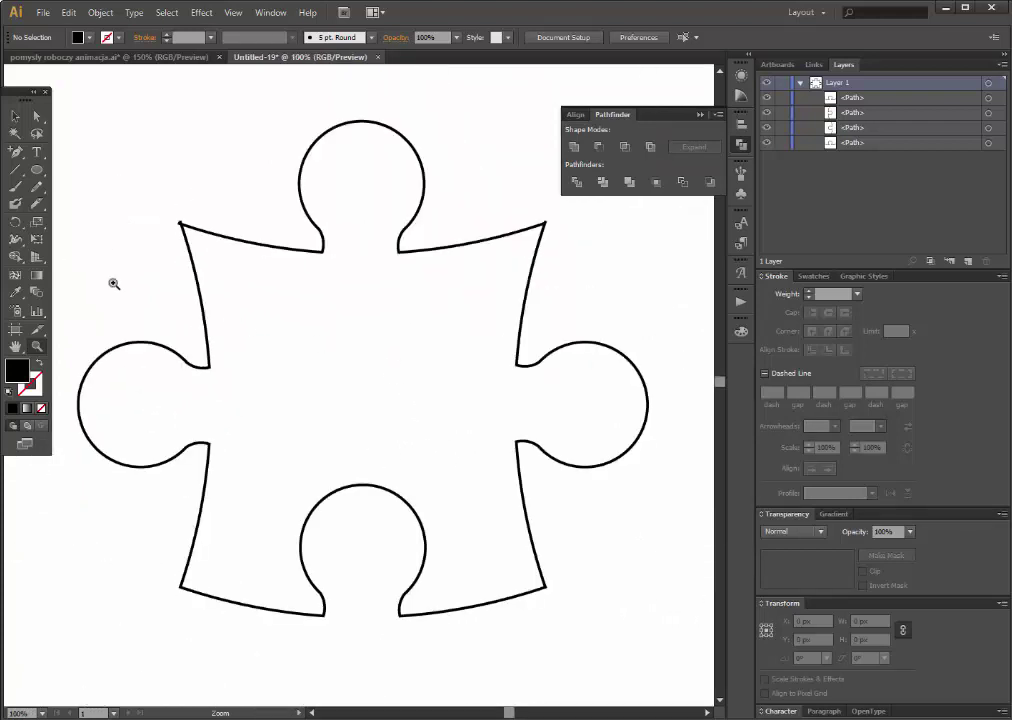
left_click(15, 116)
Select the whole outline and erase the bar stub past the top-left corner with Shape Builder.
left_click_drag(70, 100, 615, 665)
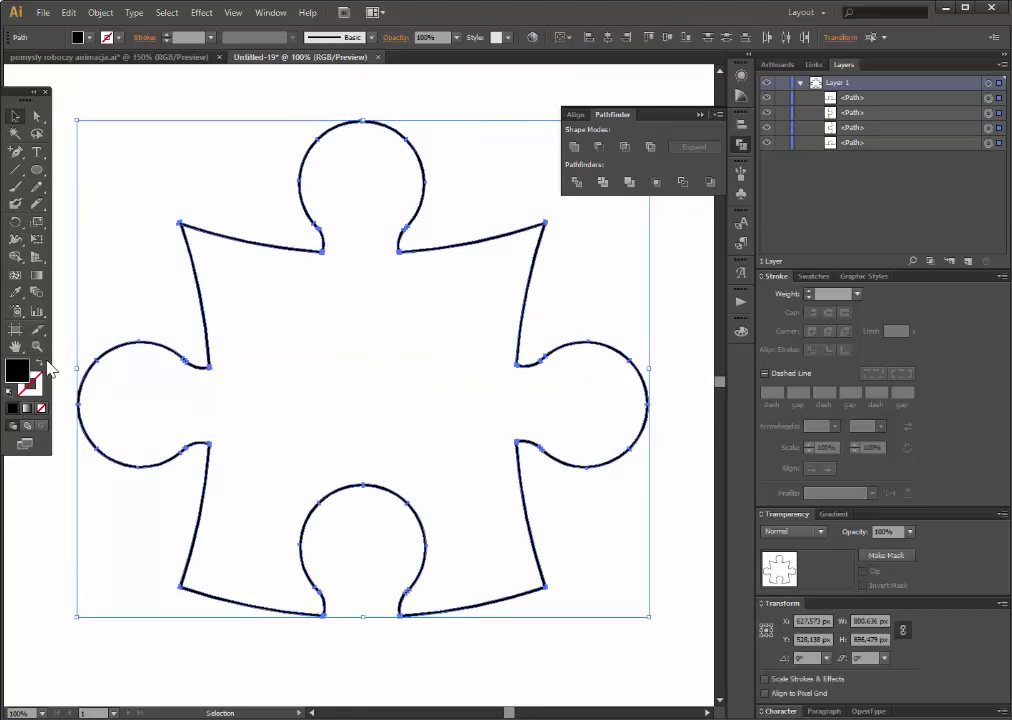
key("z")
left_click_drag(200, 239, 201, 241)
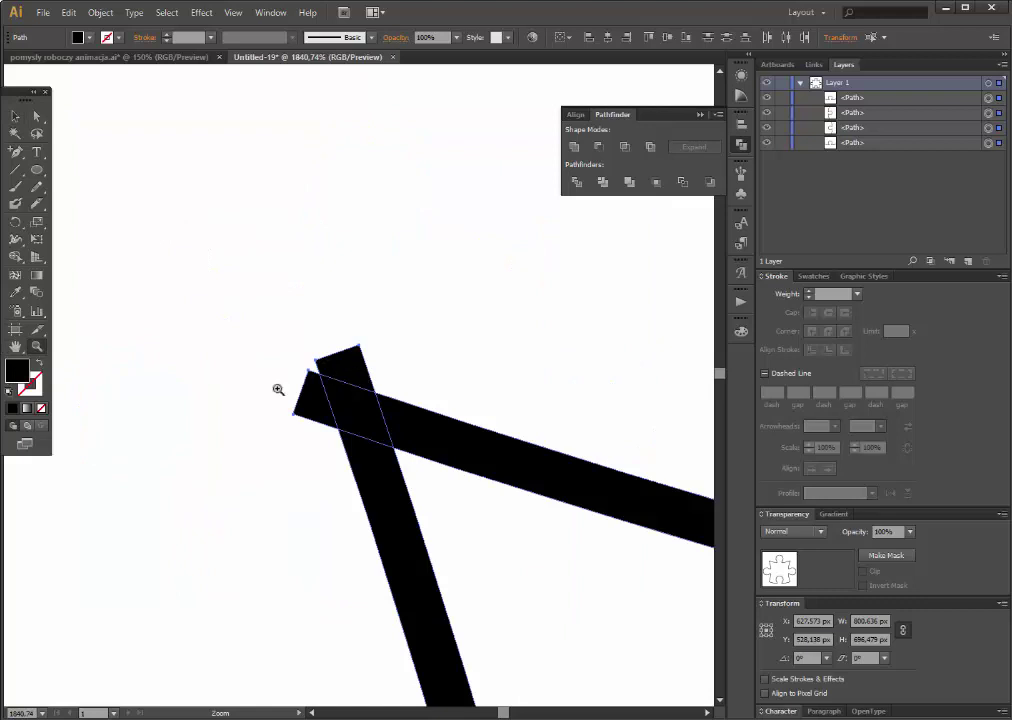
key("alt")
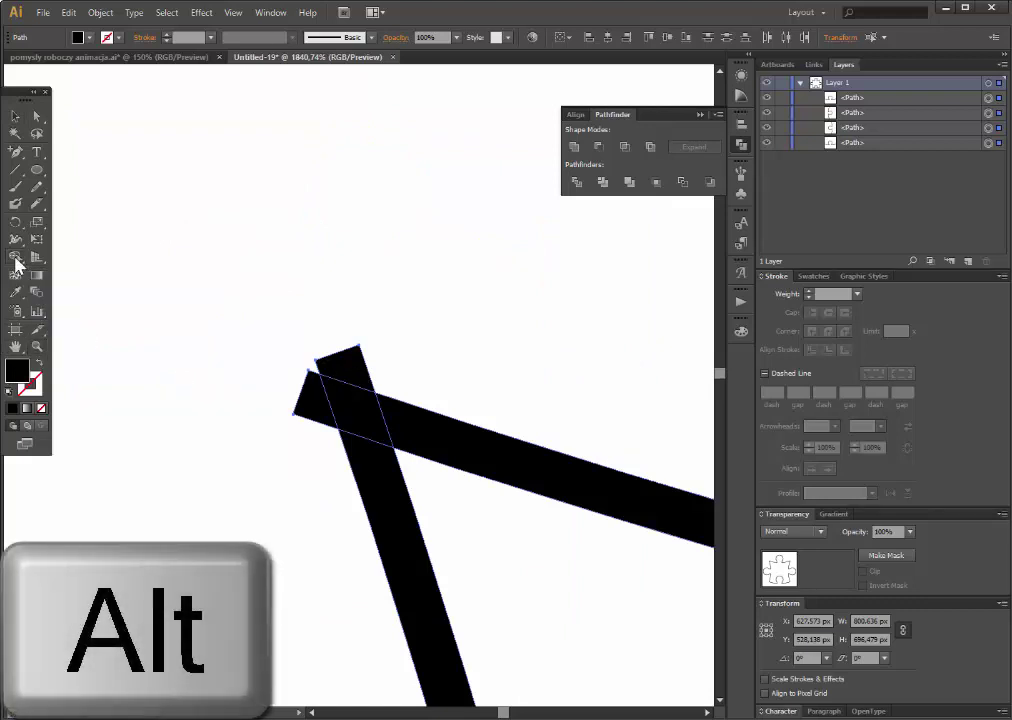
left_click(15, 258)
left_click(340, 358, "alt")
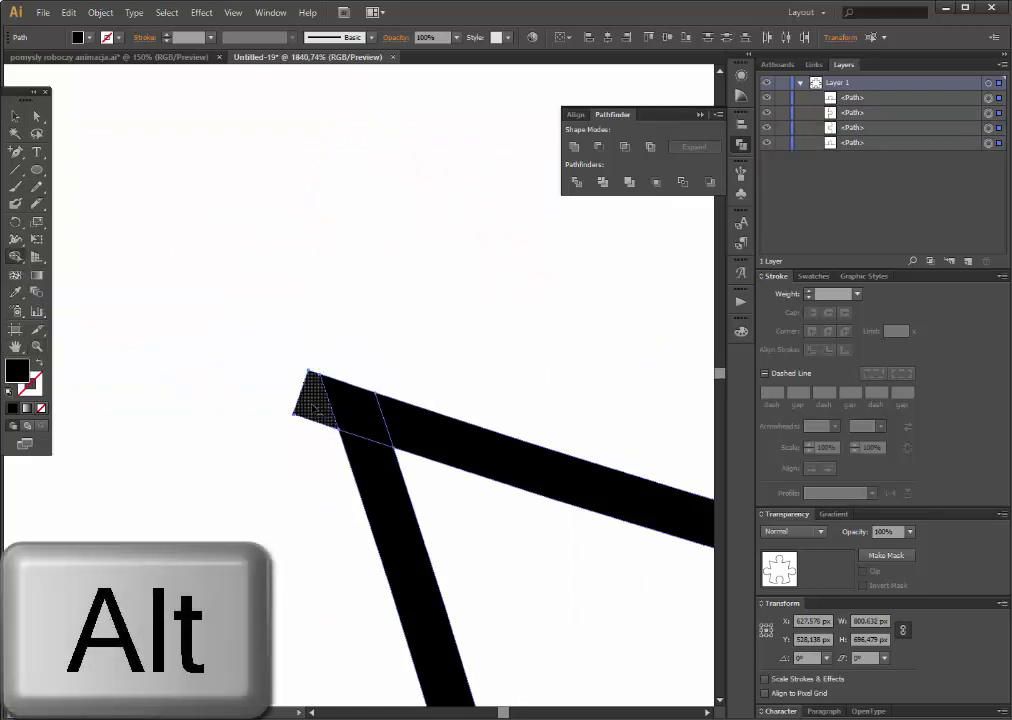
At the top-right corner, drag the corner anchor point to square off the bar end.
left_click(37, 346)
left_click(556, 448, "alt")
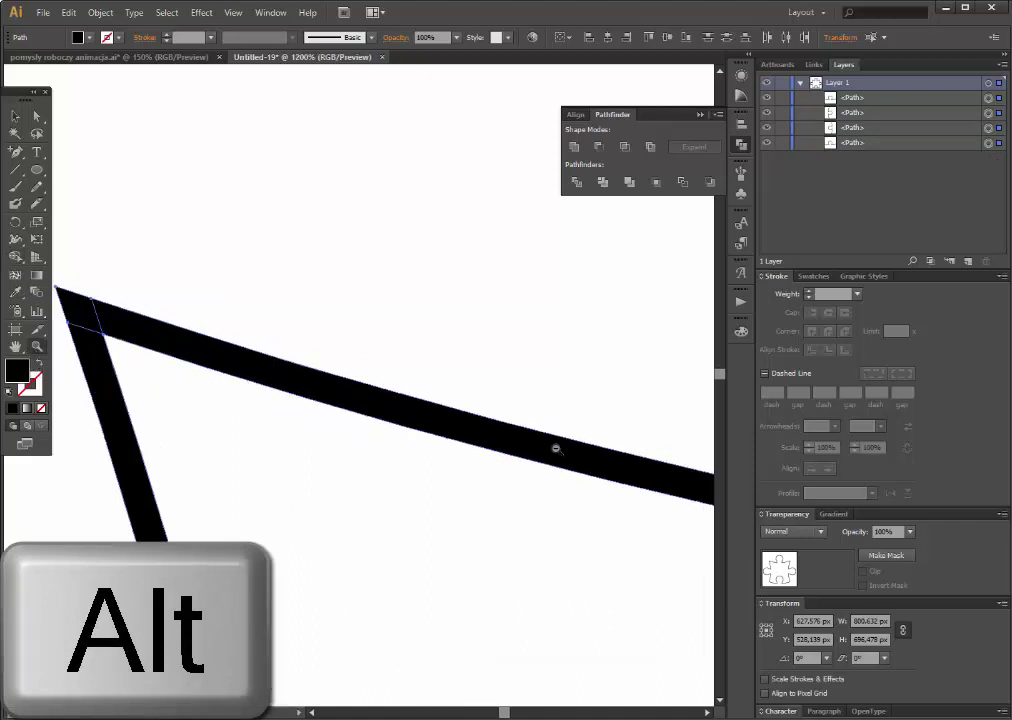
left_click(549, 334, "alt")
left_click_drag(648, 307, 686, 337)
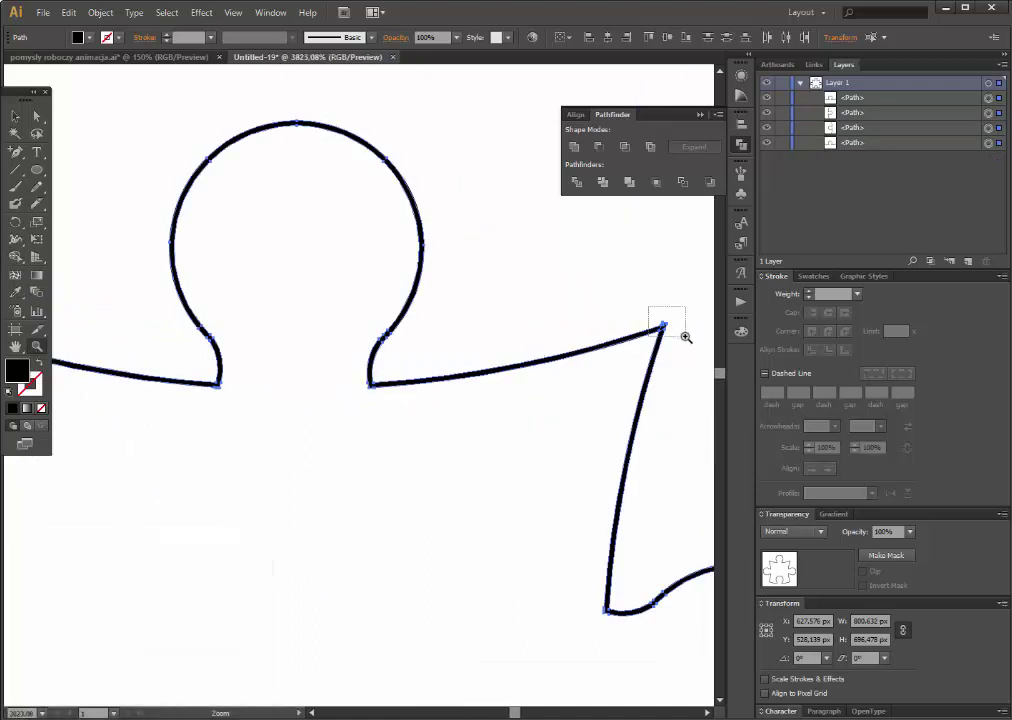
left_click(15, 258)
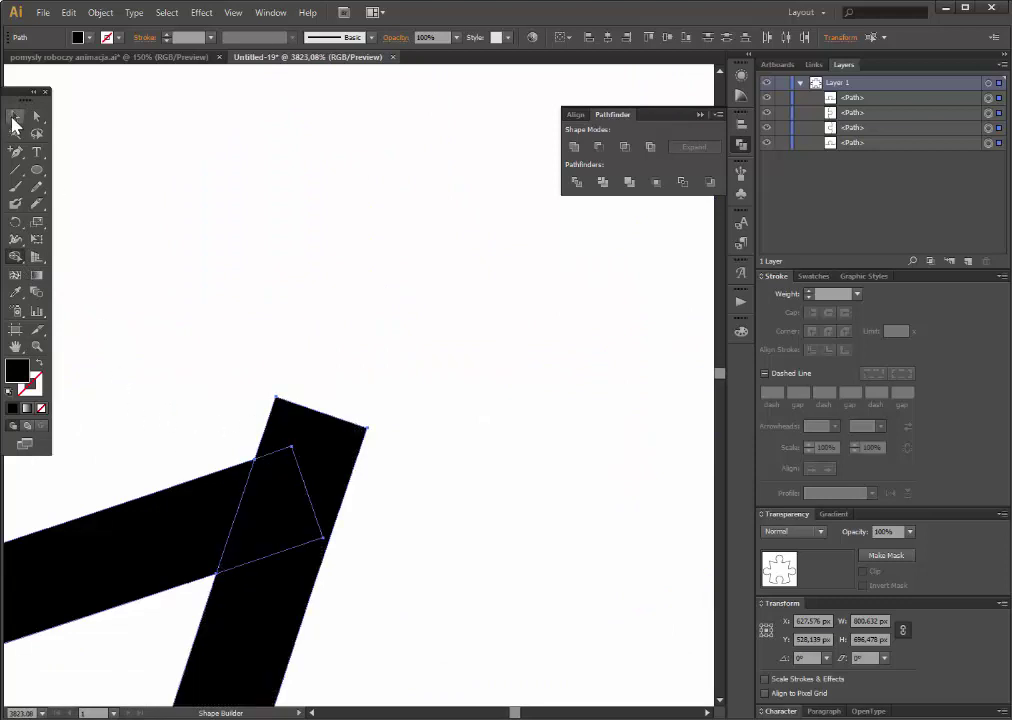
left_click(37, 116)
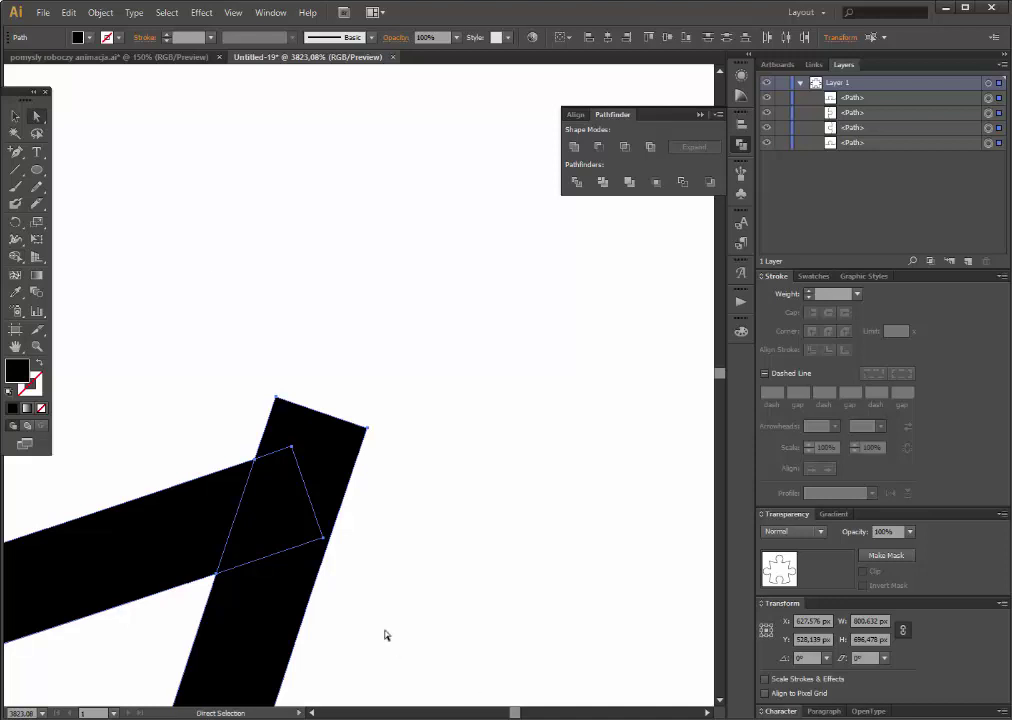
left_click_drag(330, 538, 335, 541)
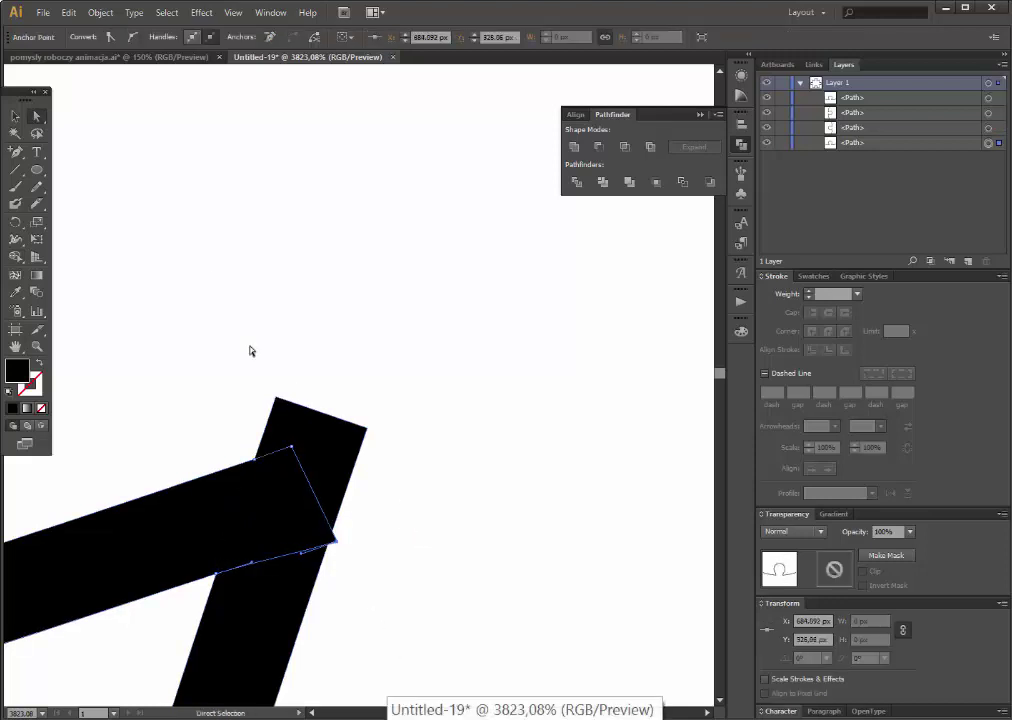
Select both top-right bars and erase their overlap into a pointed join.
left_click(15, 256)
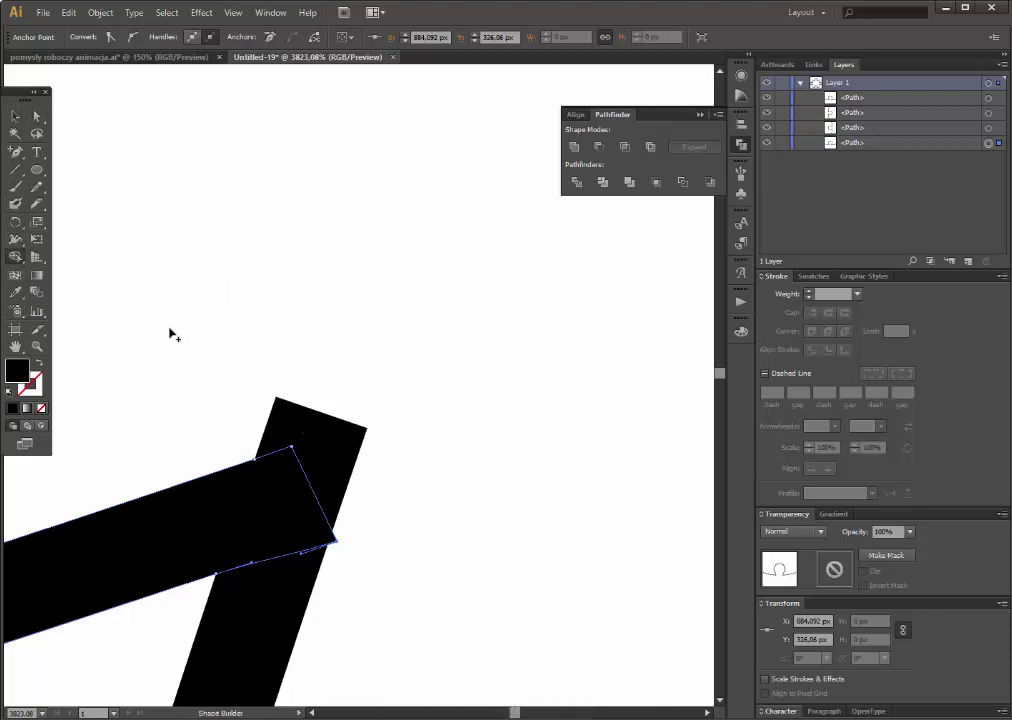
left_click(15, 116)
left_click_drag(204, 264, 413, 560)
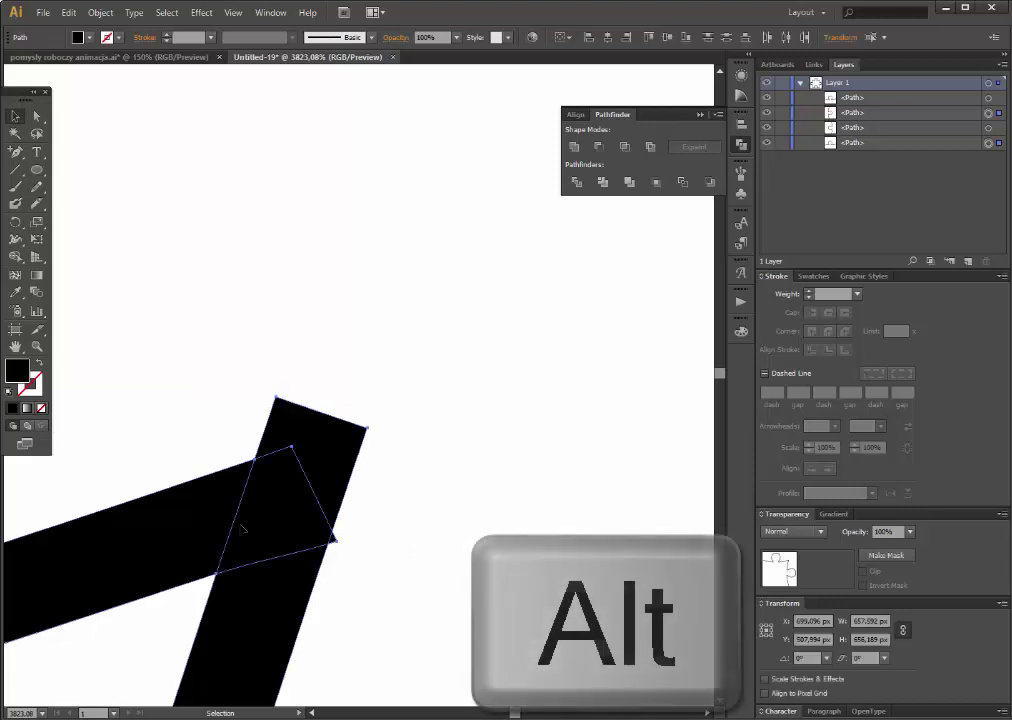
left_click(15, 257)
left_click(342, 446, "alt")
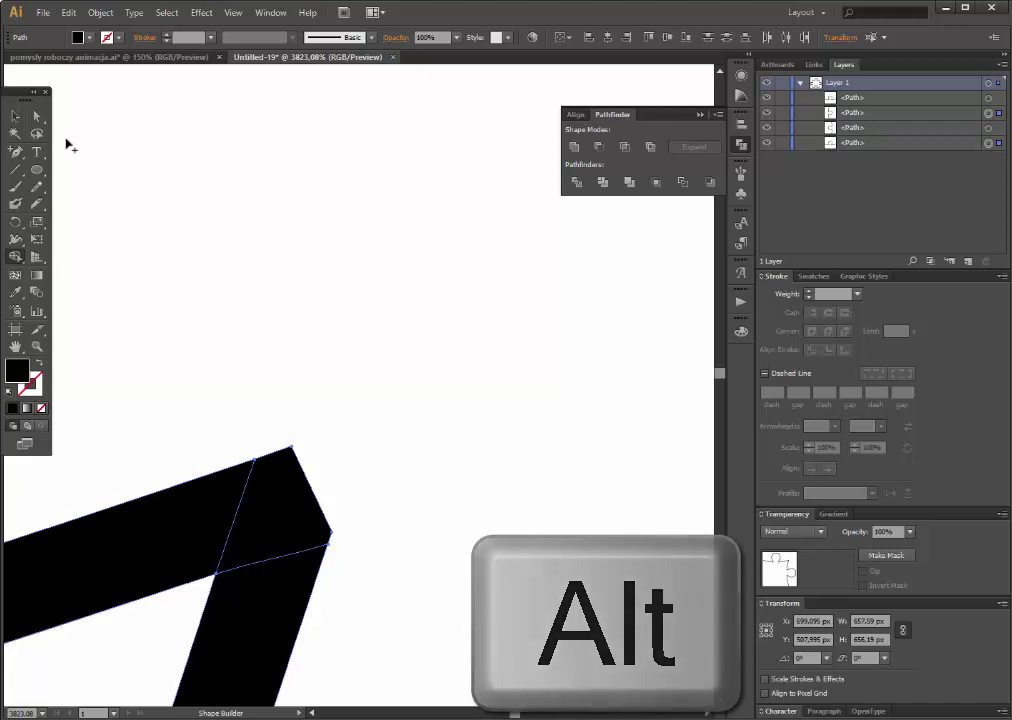
left_click(14, 116)
left_click(28, 467)
key("z")
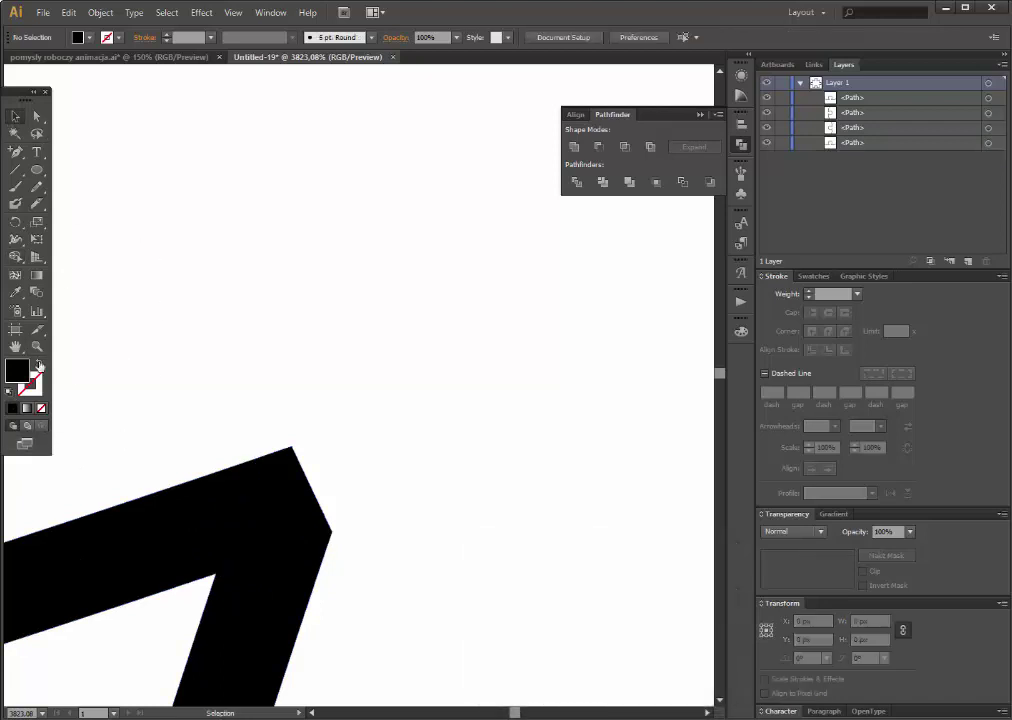
left_click(244, 551, "alt")
left_click(246, 552, "alt")
left_click(276, 463, "alt")
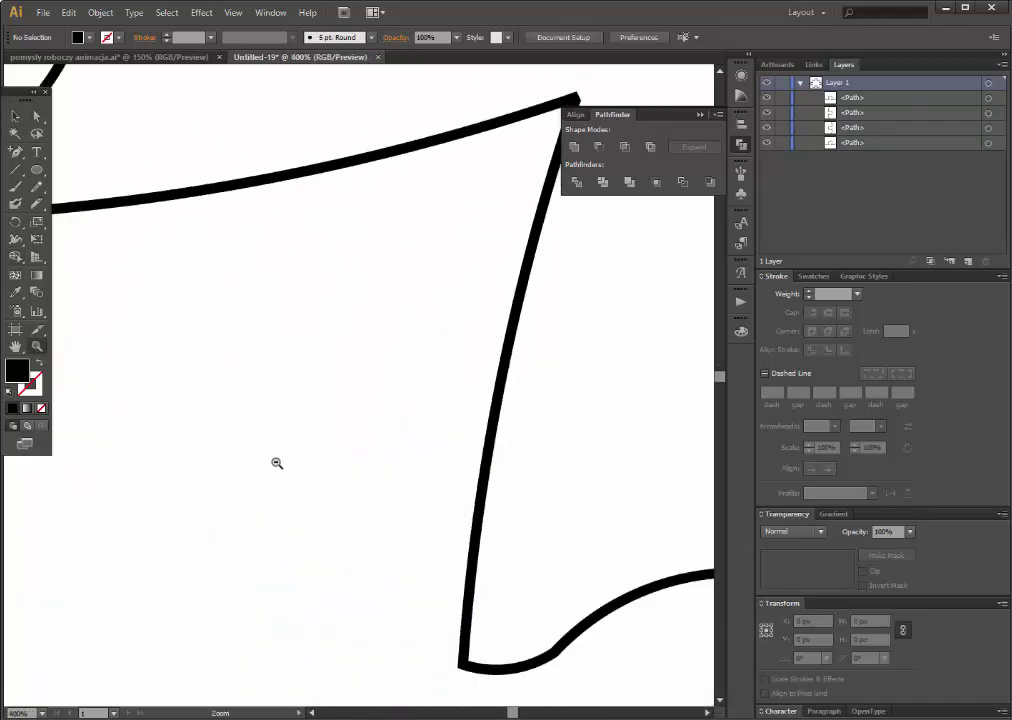
left_click(340, 500, "alt")
left_click(413, 544, "alt")
left_click_drag(462, 626, 474, 664)
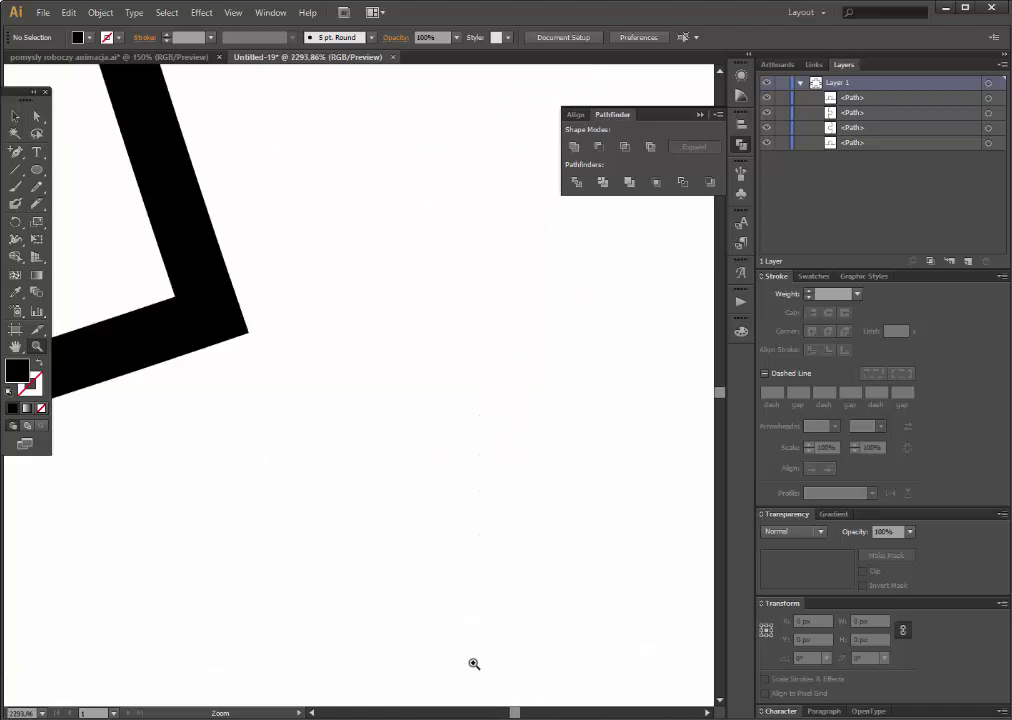
left_click(154, 484, "alt")
left_click(229, 340, "alt")
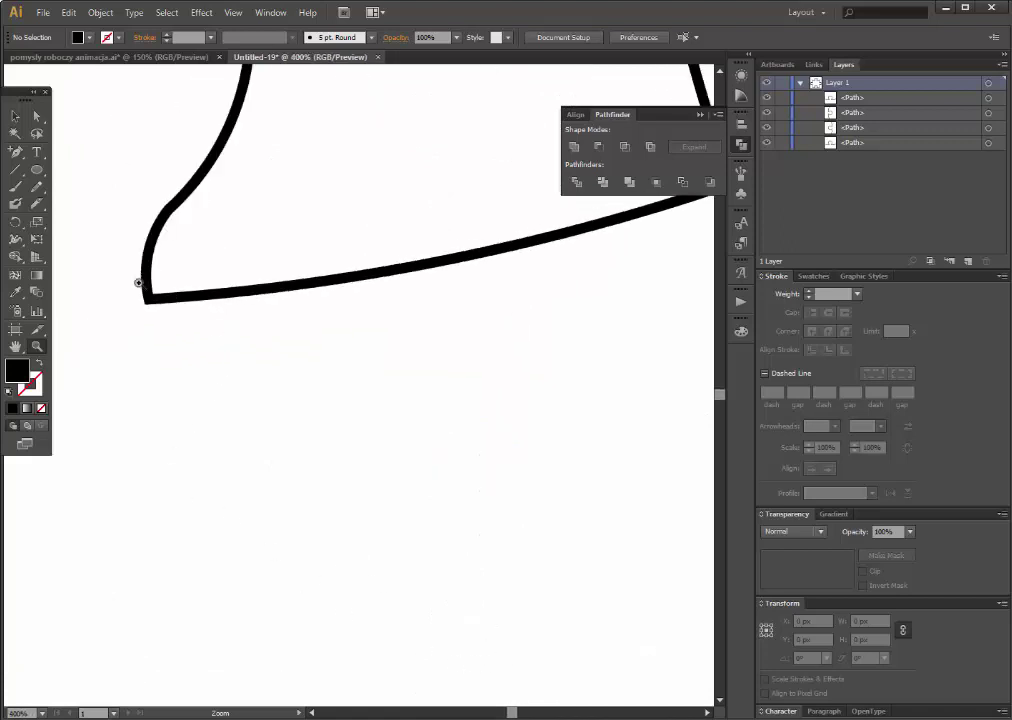
left_click_drag(139, 283, 219, 353)
left_click(407, 260, "alt")
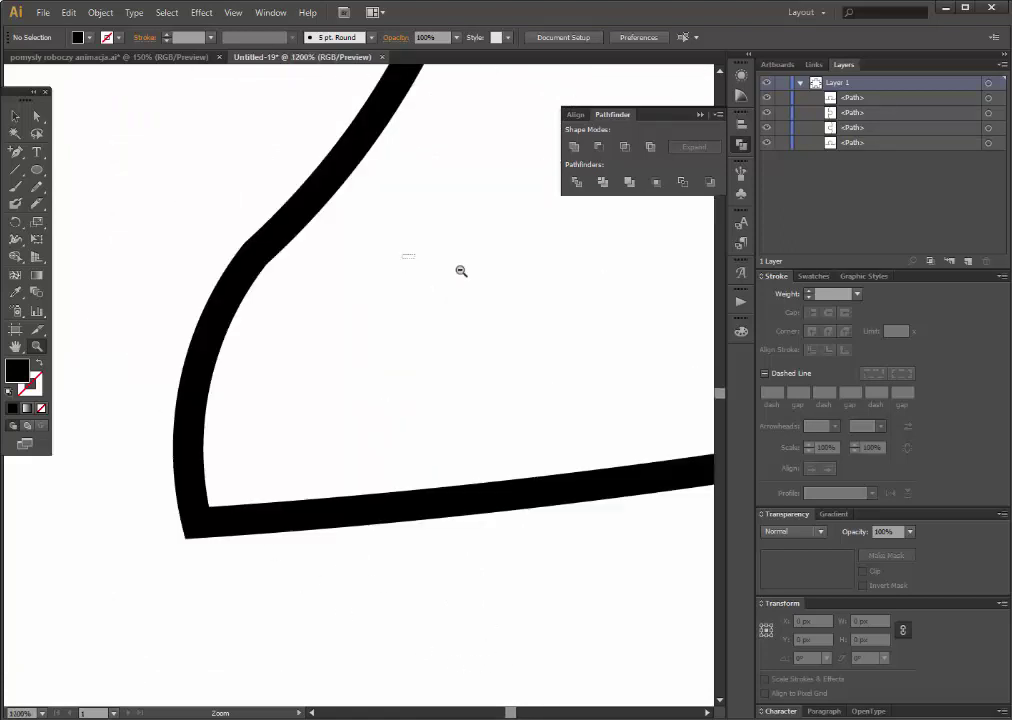
left_click(461, 271, "alt")
left_click(506, 307, "alt")
left_click(154, 219, "alt")
left_click(440, 397, "alt")
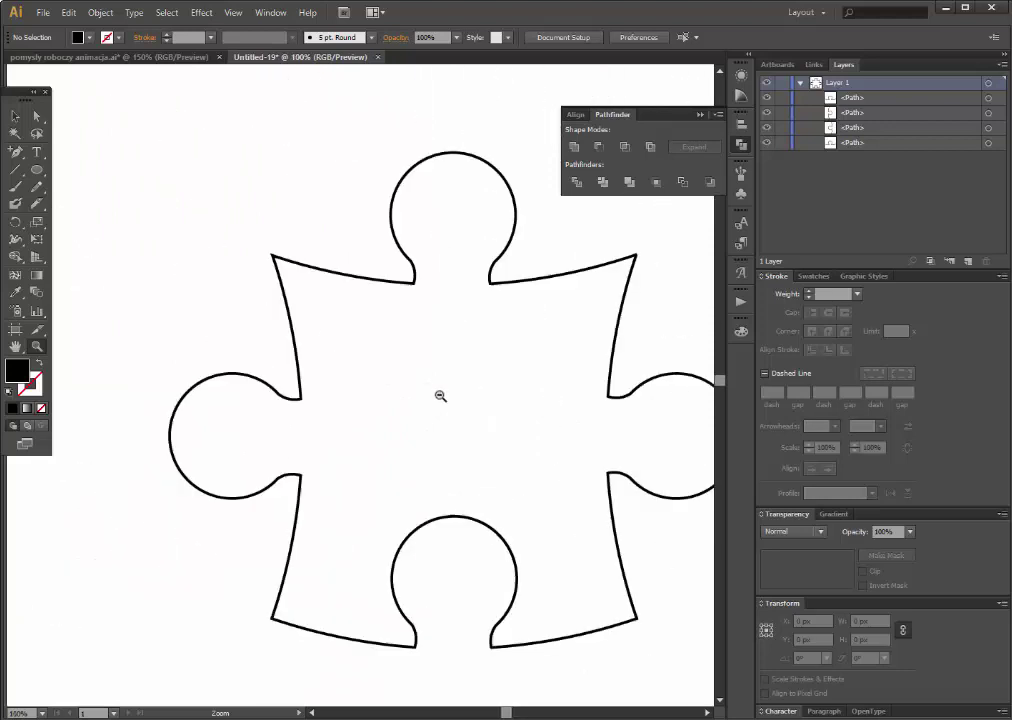
left_click(486, 424, "alt")
left_click(15, 117)
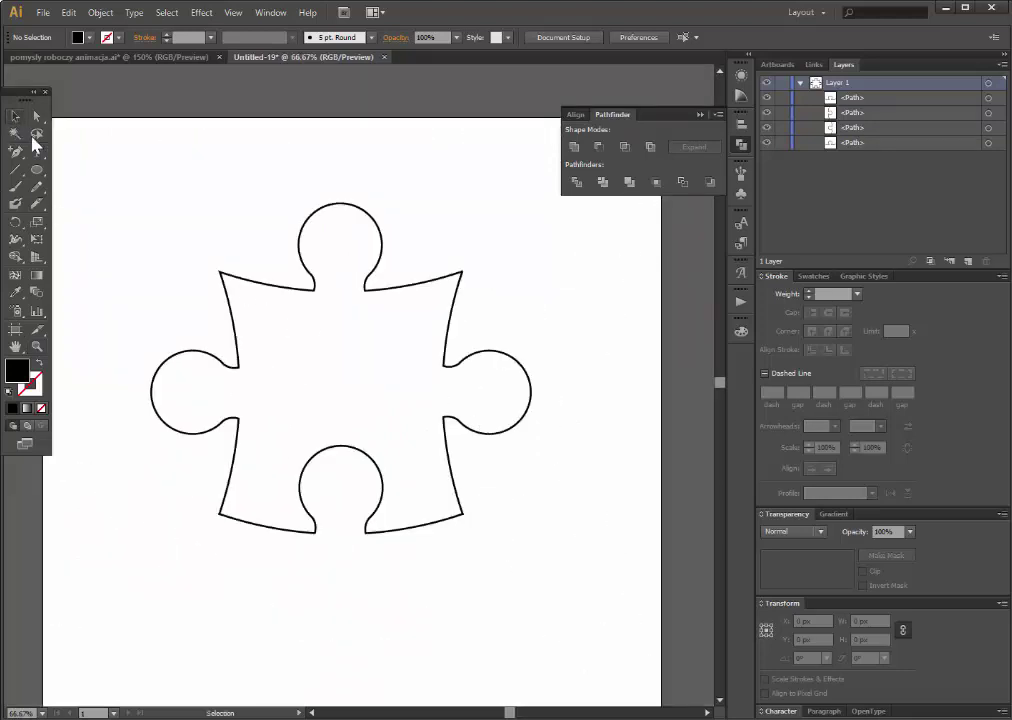
left_click_drag(133, 180, 627, 591)
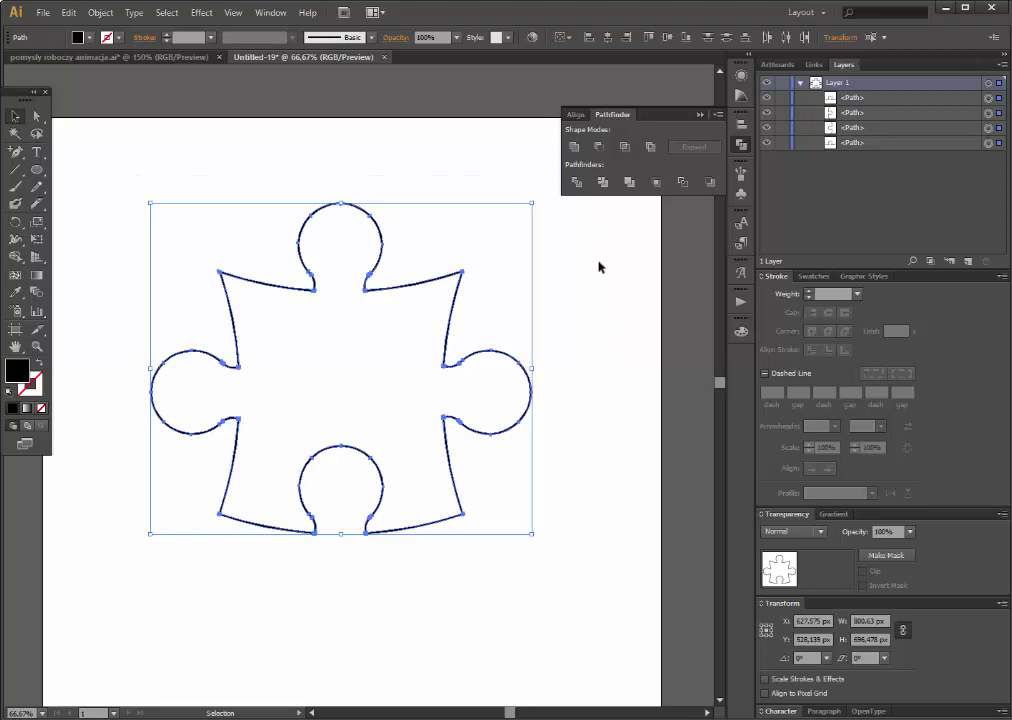
Unite the four outline paths with Pathfinder, then briefly swap fill and stroke and back.
left_click(574, 148)
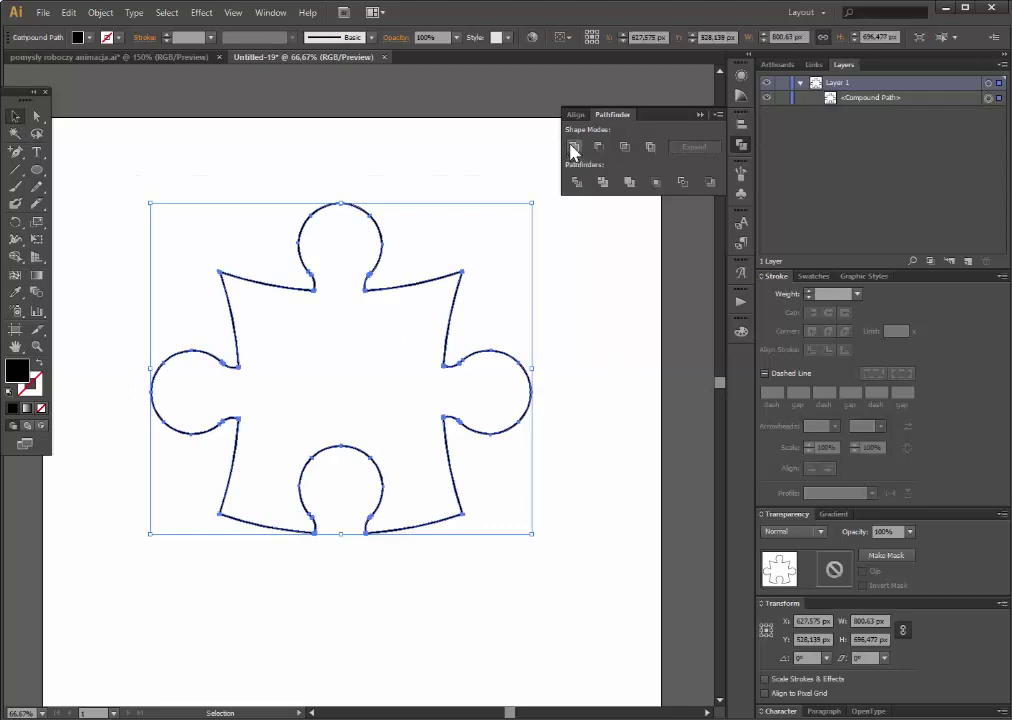
left_click(531, 602)
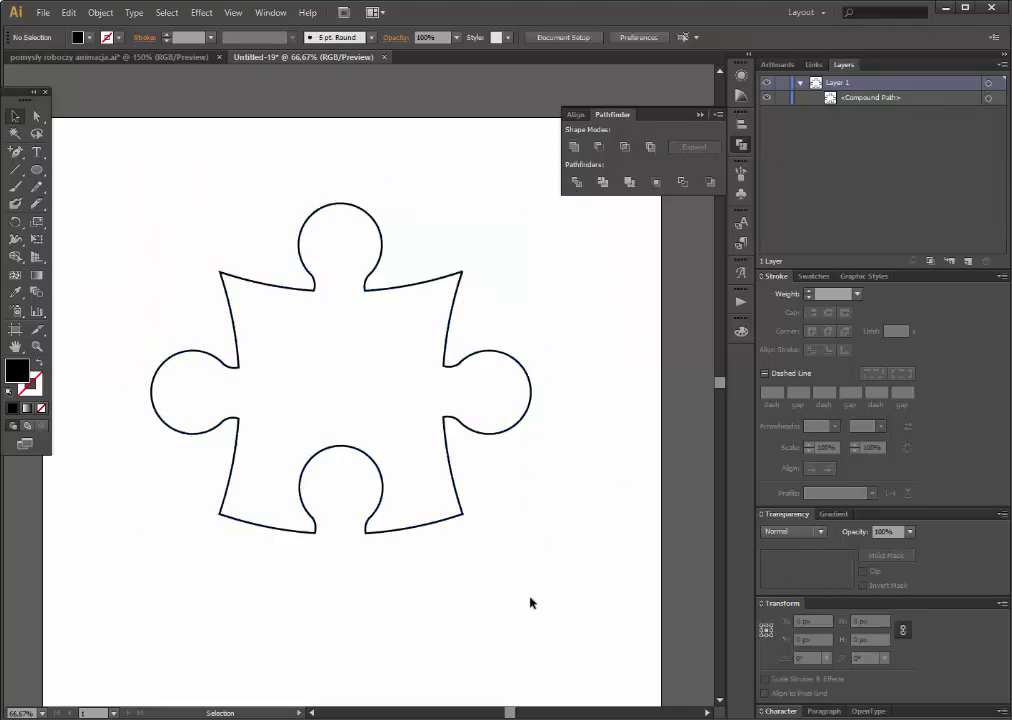
left_click(297, 291)
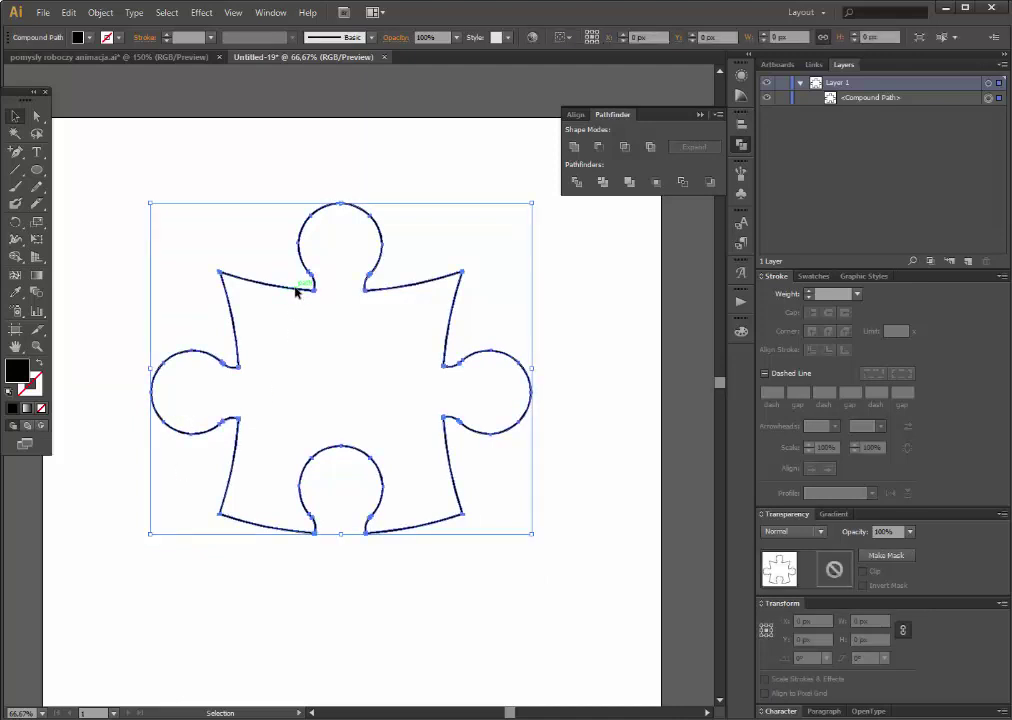
left_click(41, 367)
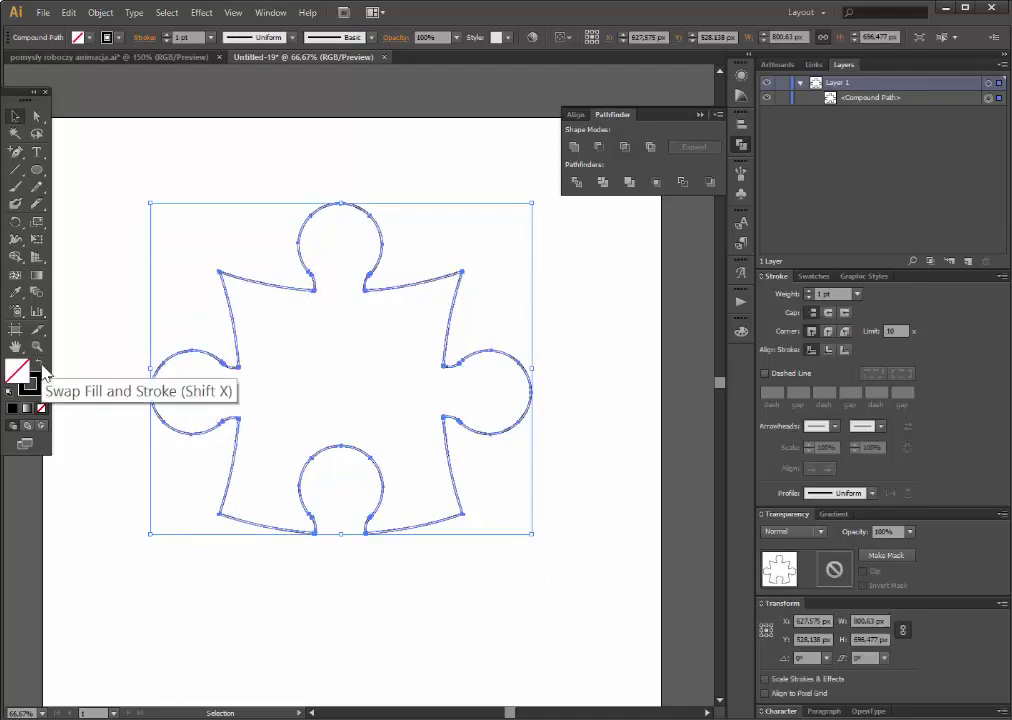
left_click(41, 367)
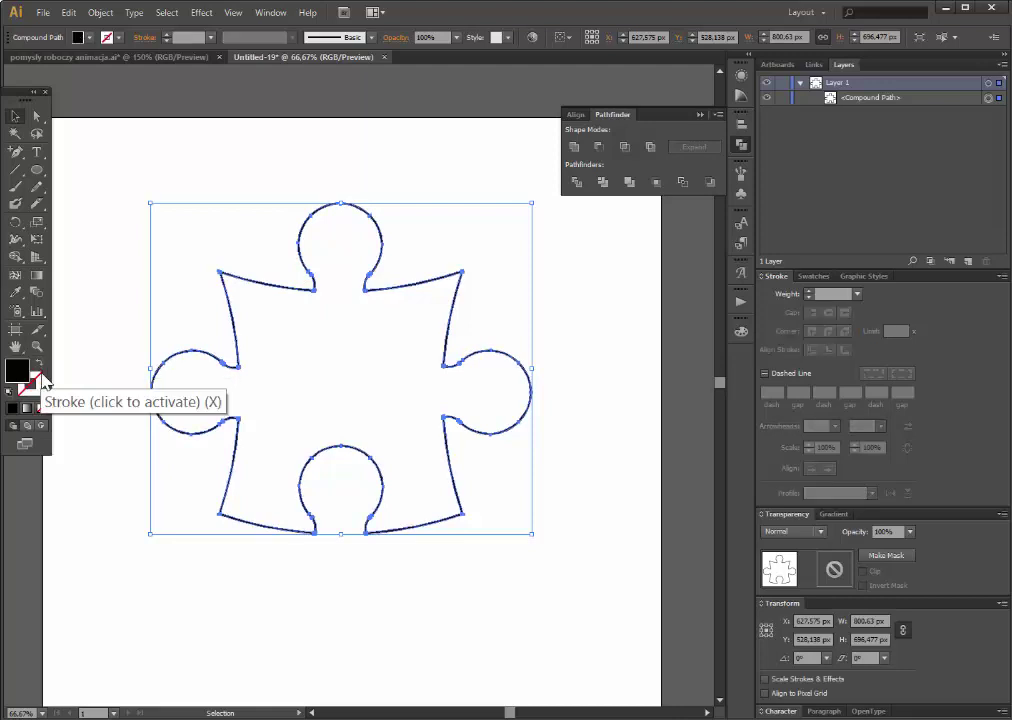
Fill the puzzle's interior with the red swatch using Shape Builder, then deselect and zoom in.
left_click(16, 259)
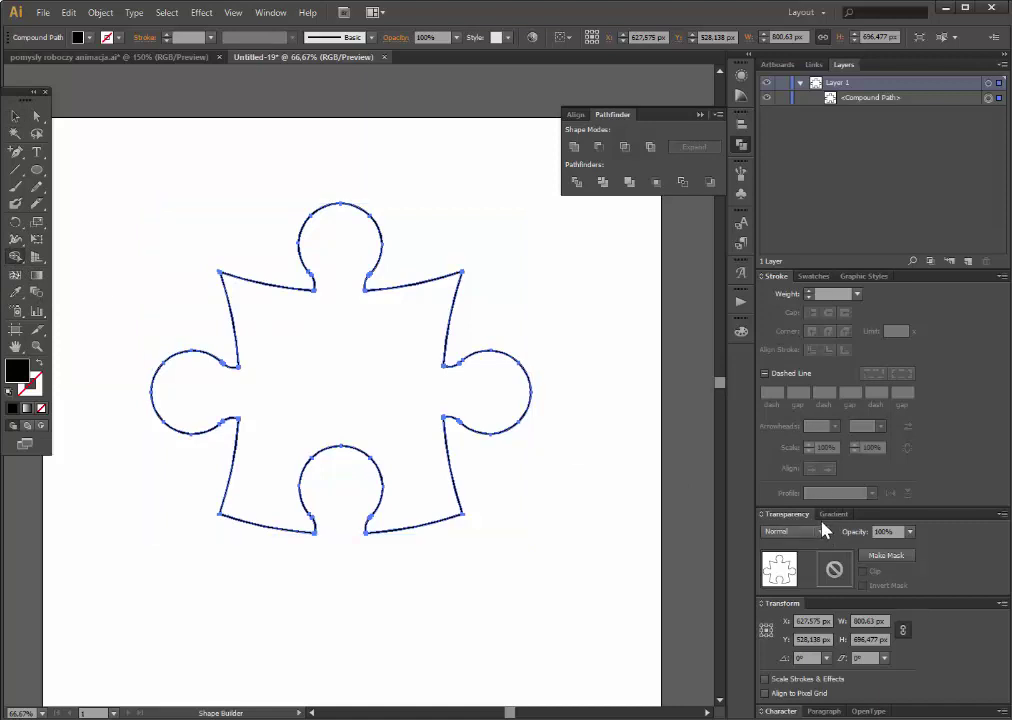
left_click(812, 276)
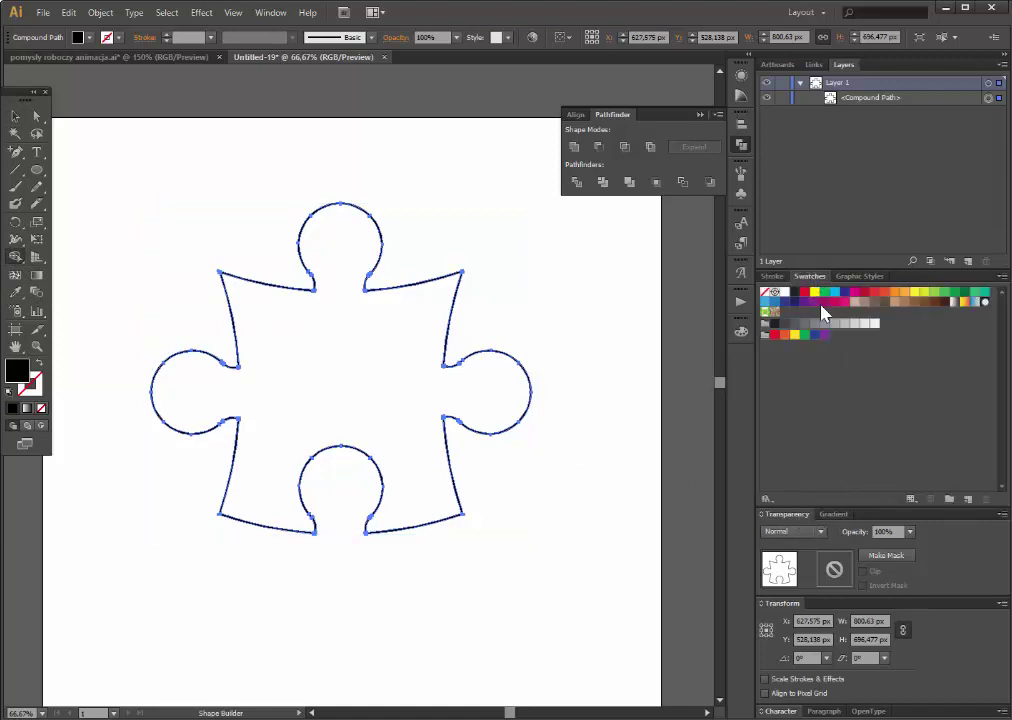
left_click(805, 296)
left_click(379, 384)
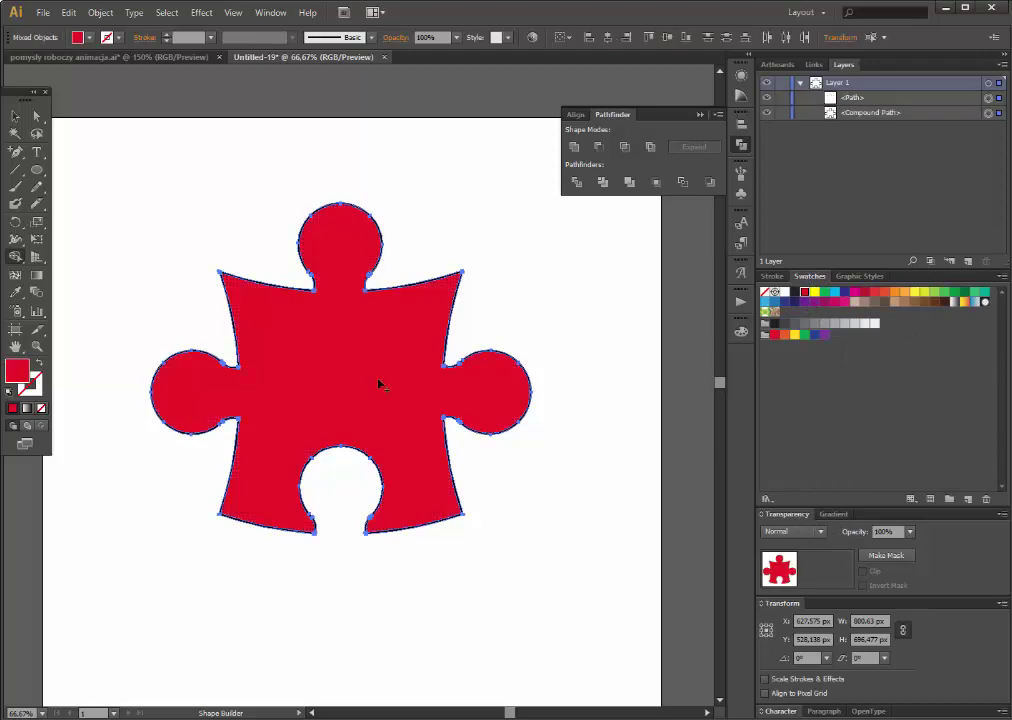
left_click(15, 116)
key("ctrl+shift+a")
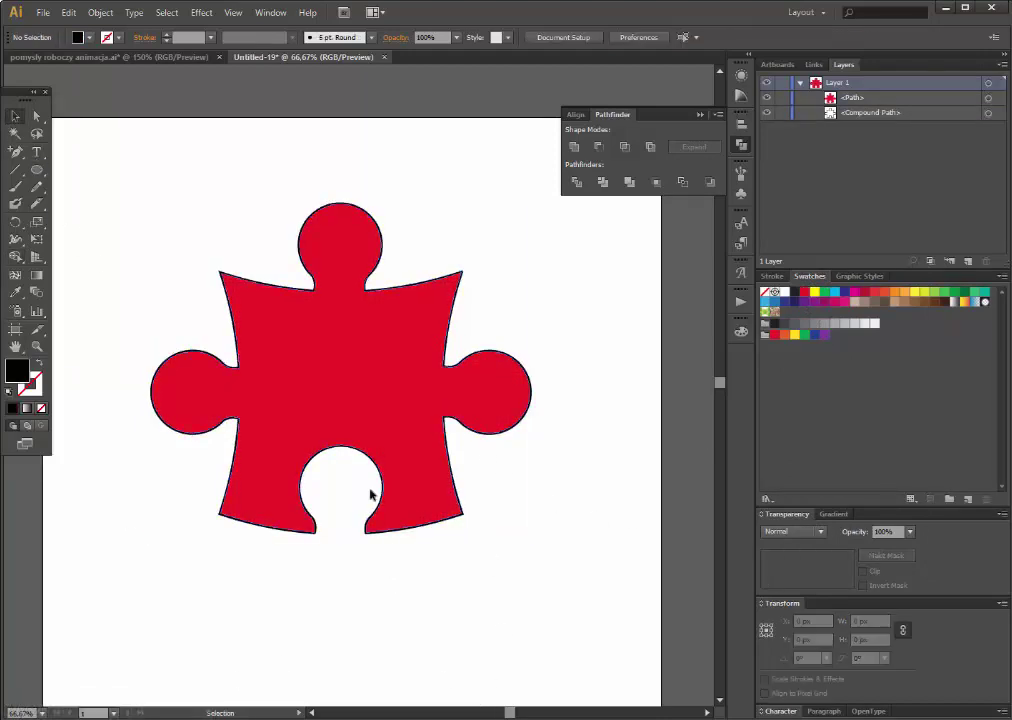
left_click(37, 346)
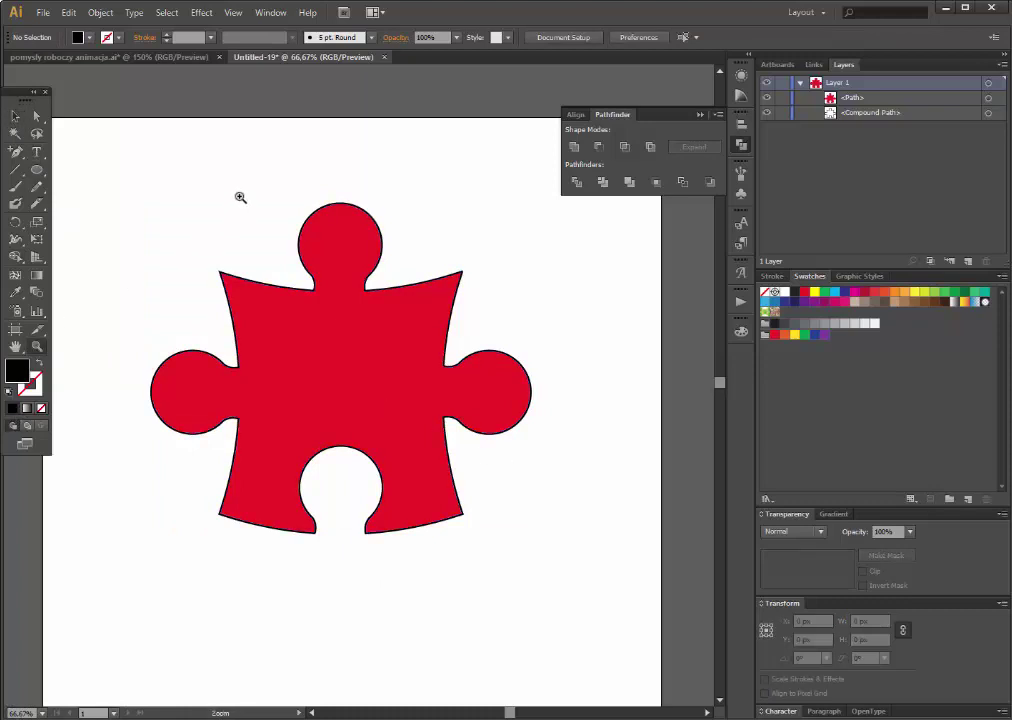
left_click_drag(121, 186, 574, 560)
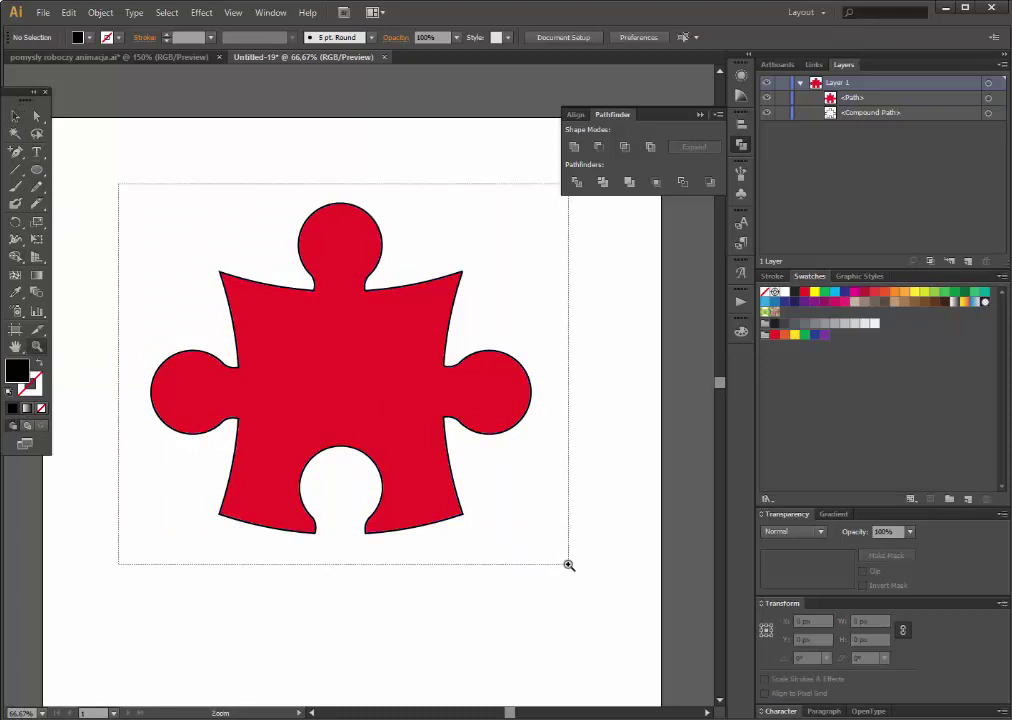
left_click(698, 115)
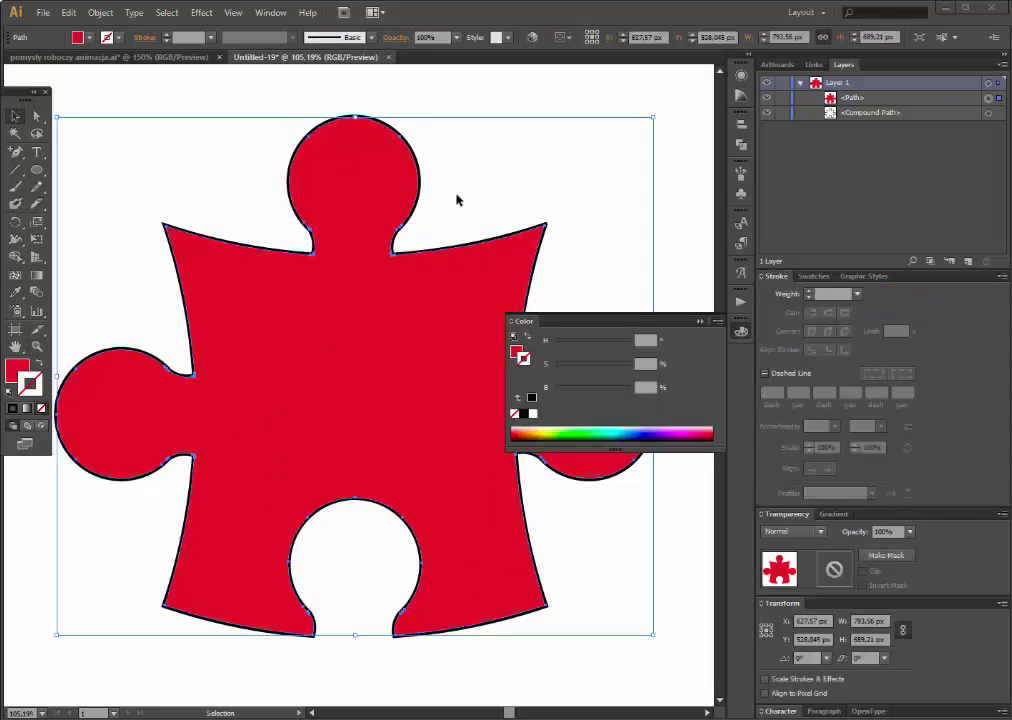
Clear the black compound outline path via Edit > Clear, leaving the red shape selected.
left_click(700, 321)
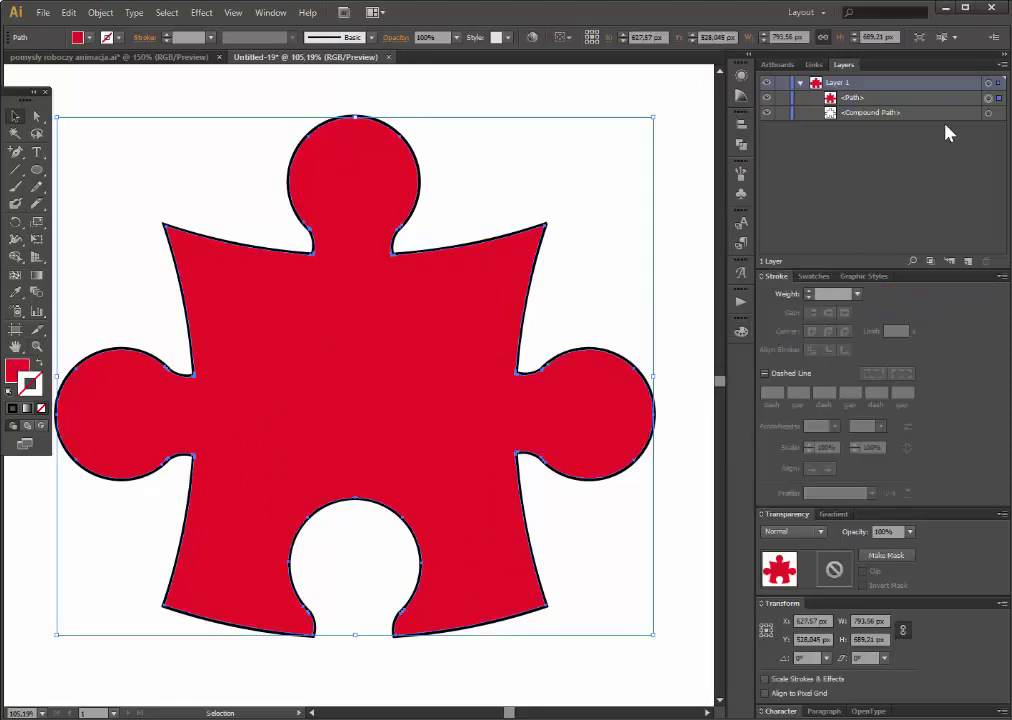
left_click(987, 114)
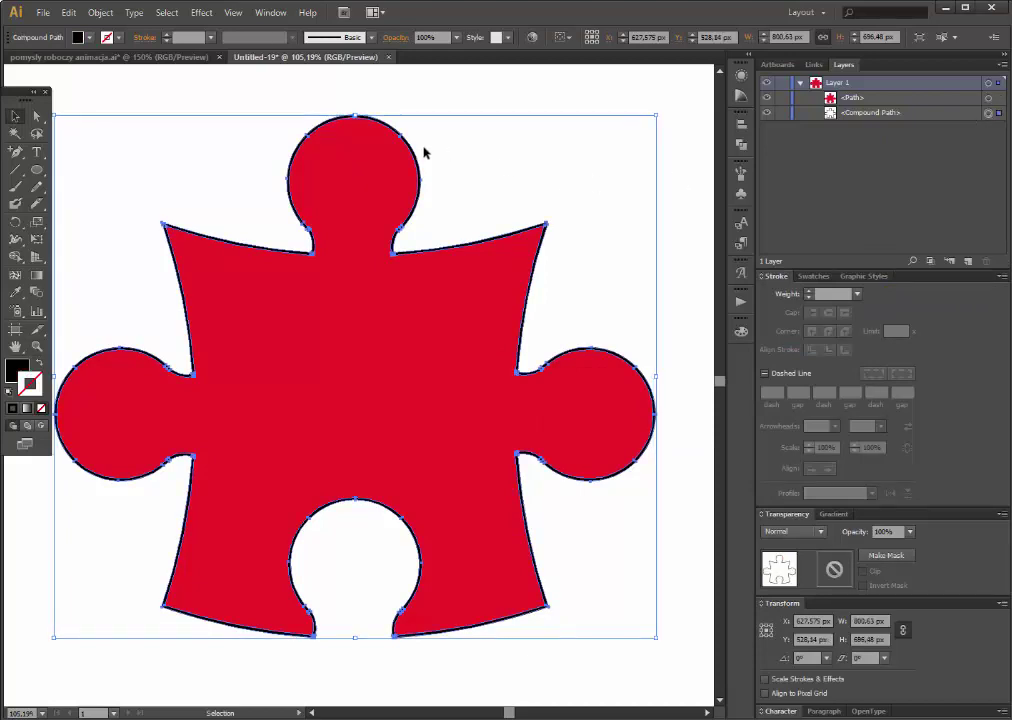
left_click(68, 12)
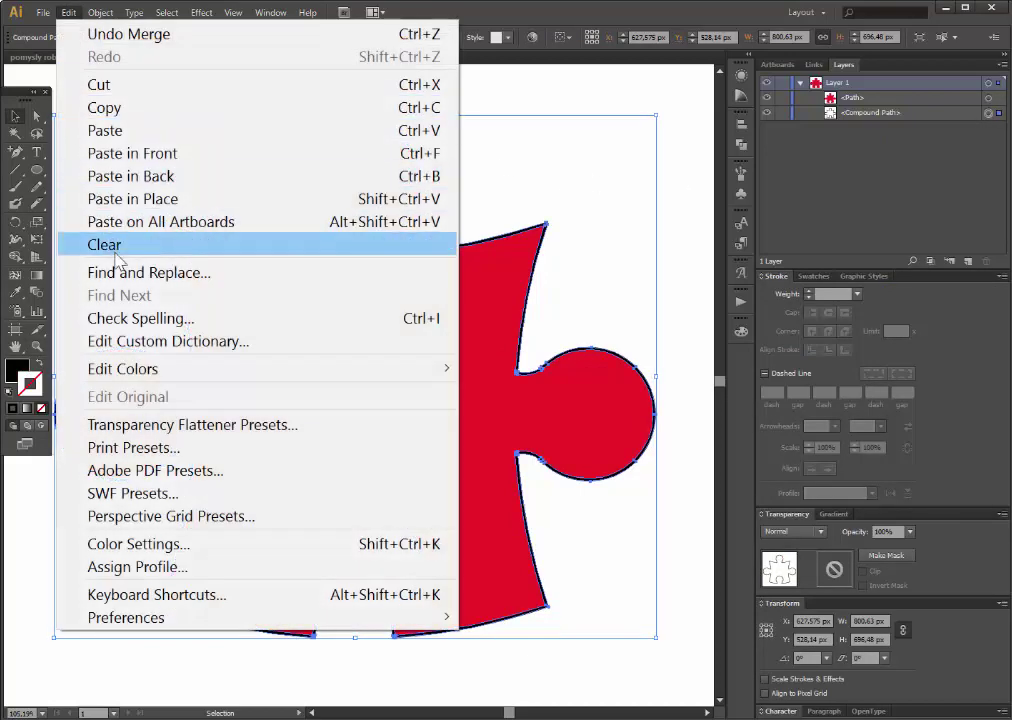
left_click(116, 248)
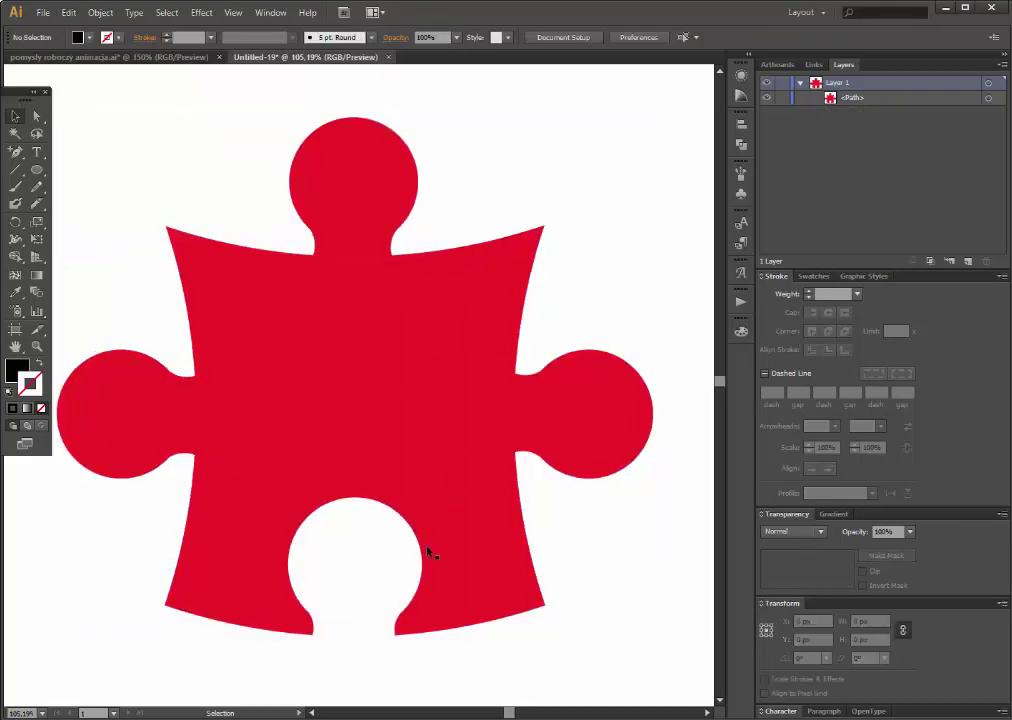
left_click(369, 423)
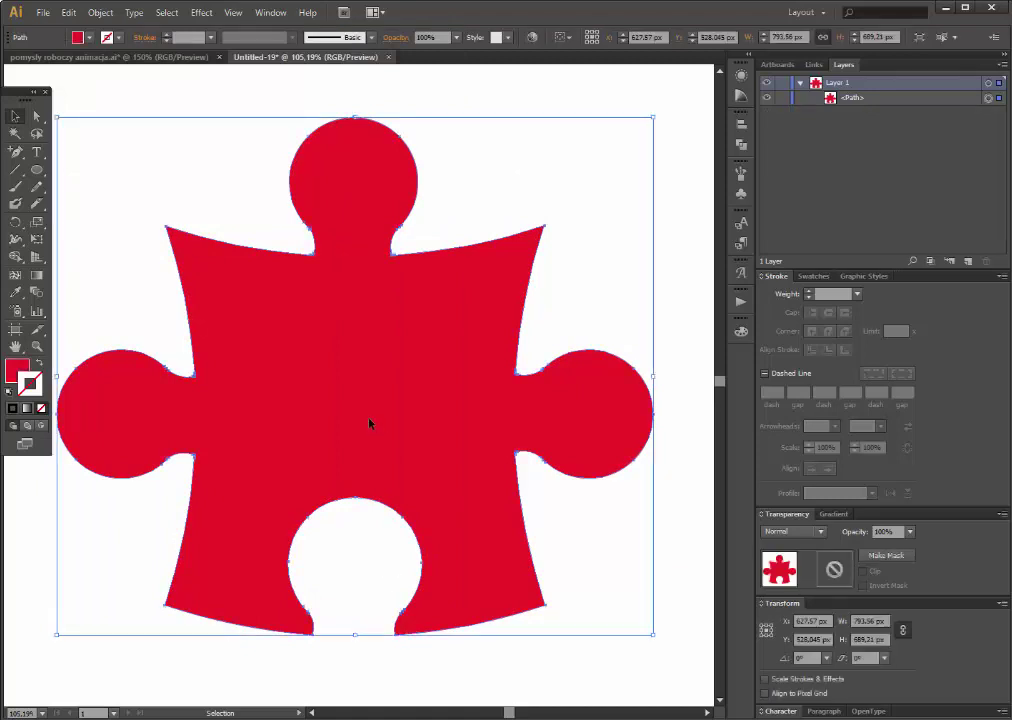
left_click(37, 346)
left_click(447, 379, "alt")
Apply Extrude & Bevel to the red piece with 192 pt depth and Plastic Shading.
left_click(318, 388, "alt")
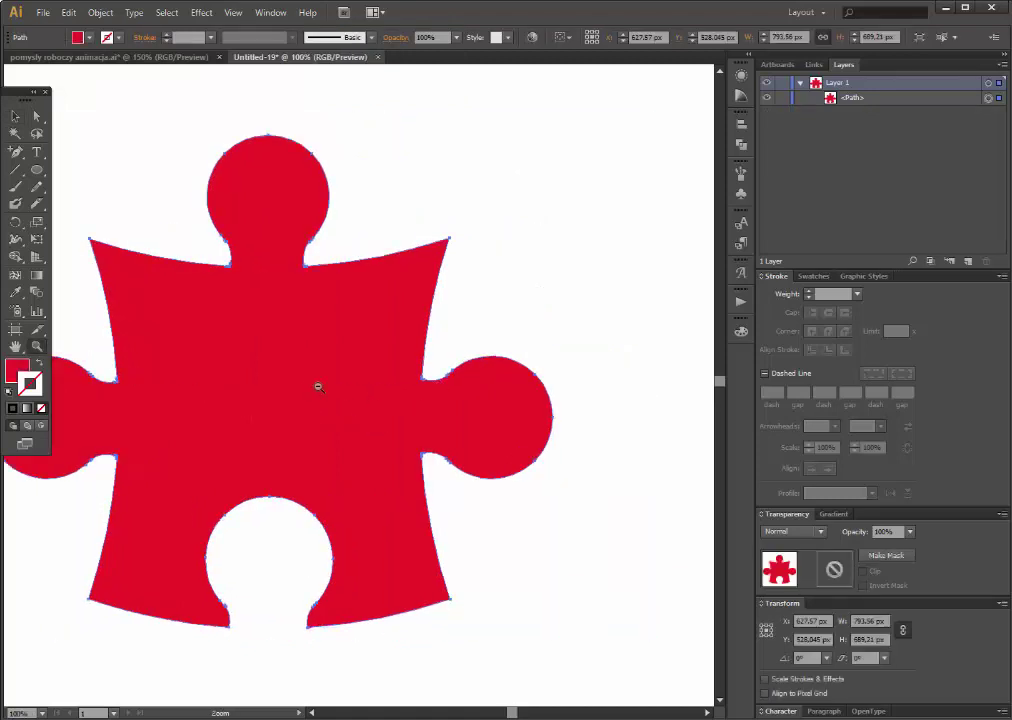
left_click(201, 12)
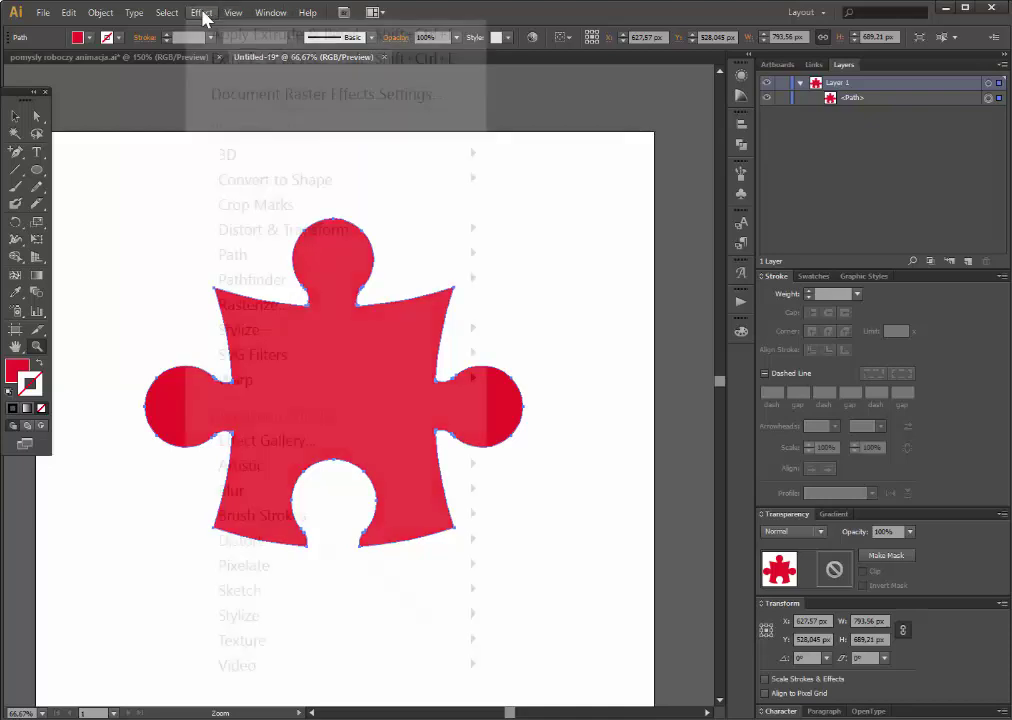
left_click(250, 60)
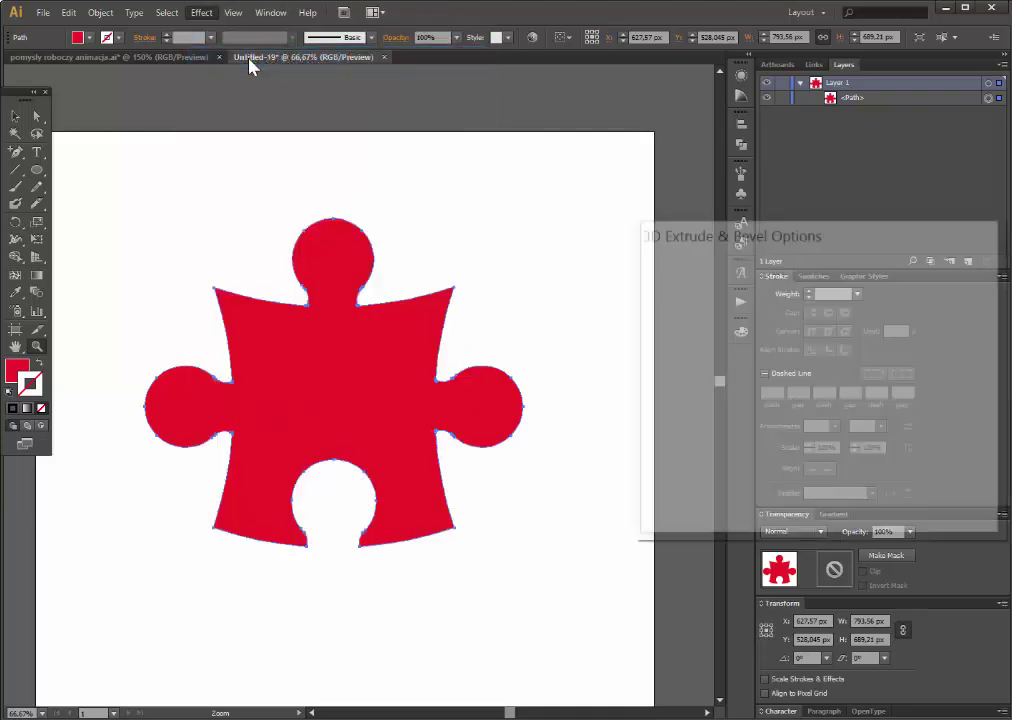
left_click(668, 525)
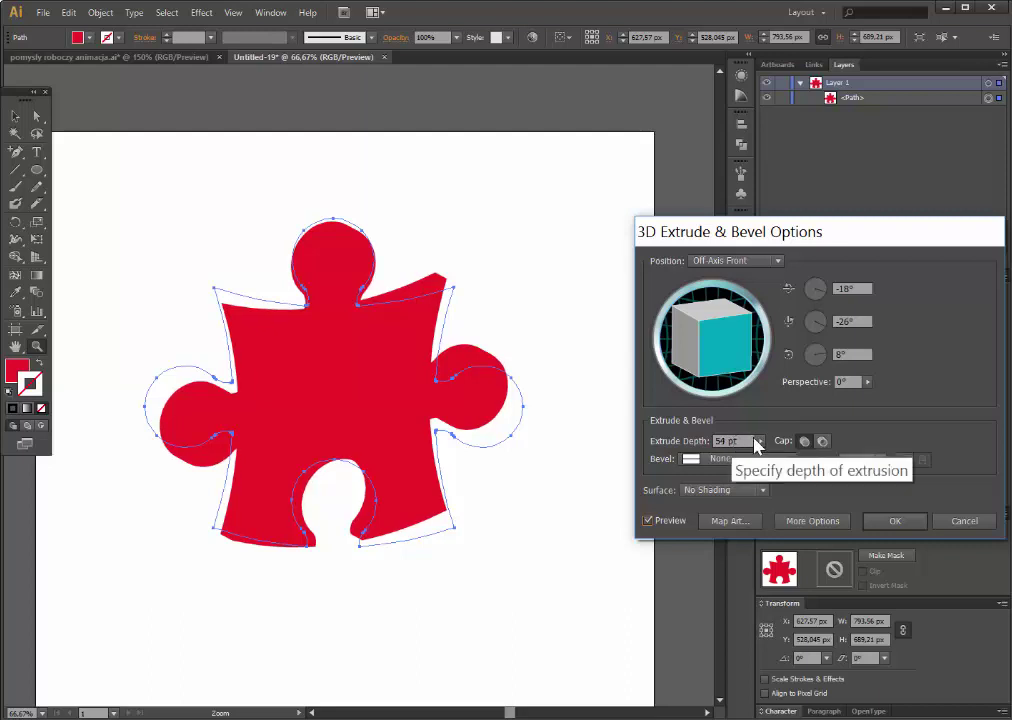
left_click_drag(760, 441, 708, 457)
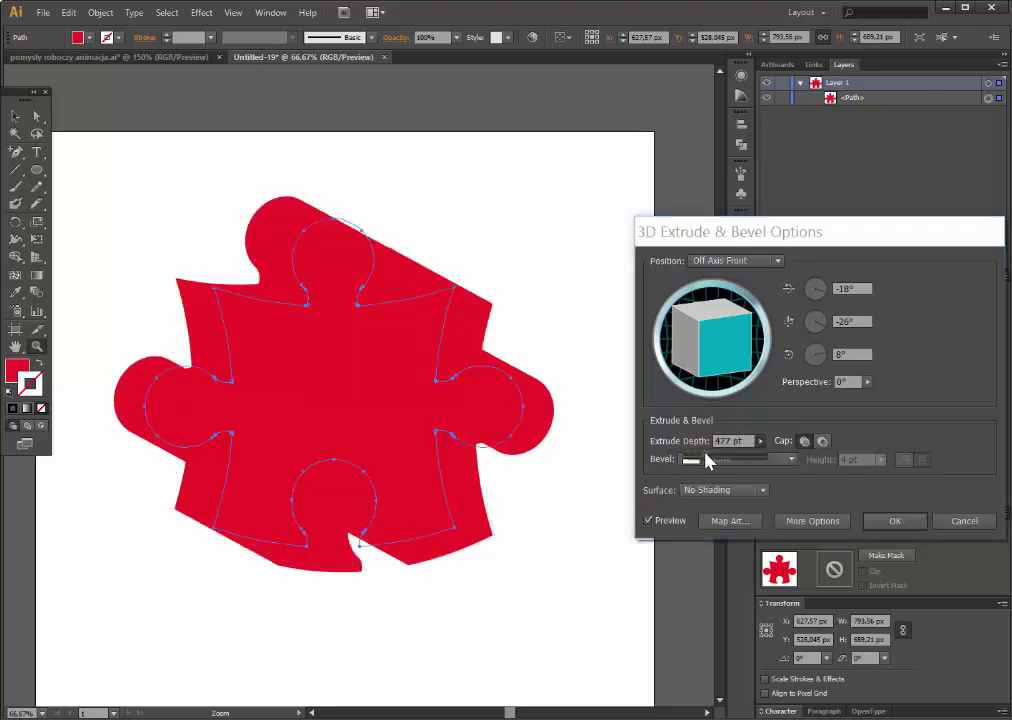
left_click(720, 490)
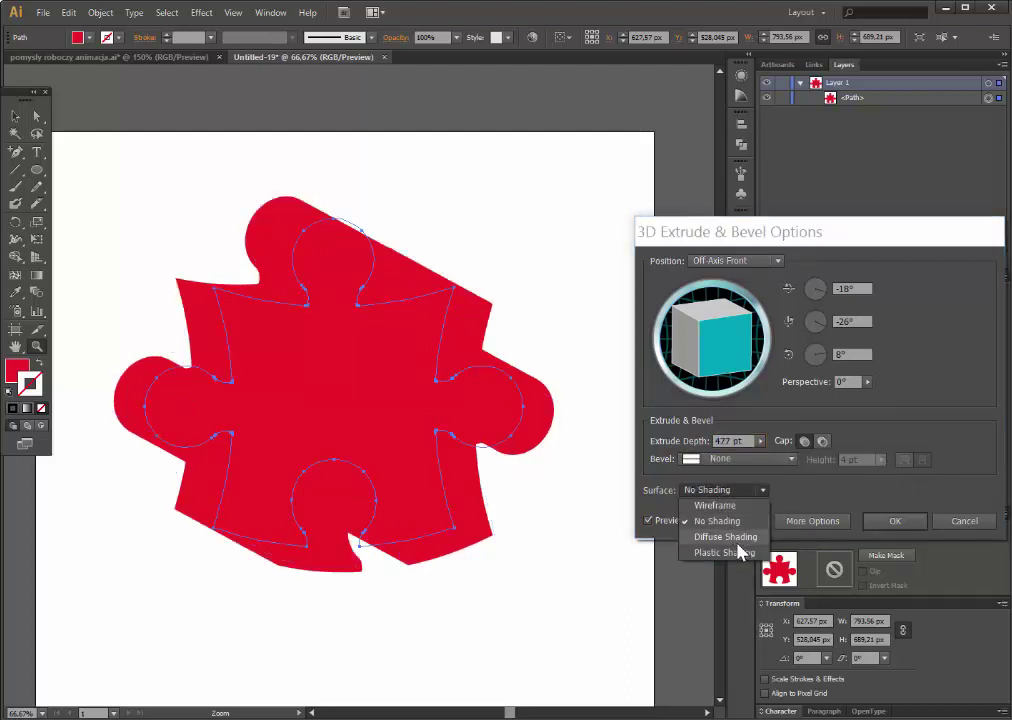
left_click(740, 552)
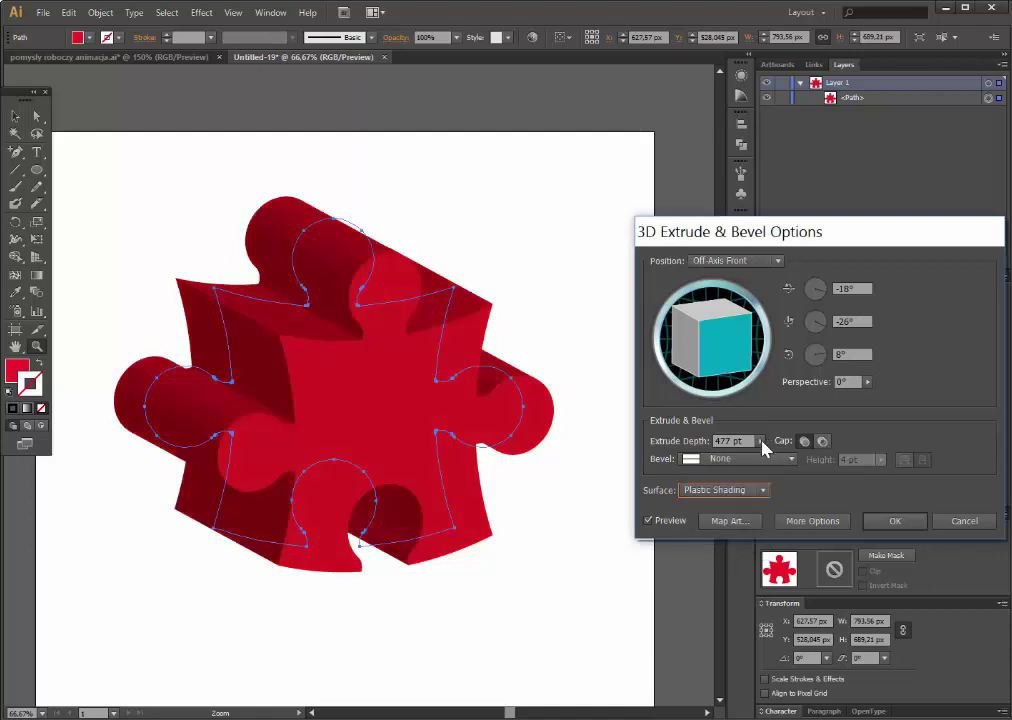
left_click(700, 458)
left_click_drag(699, 465, 698, 459)
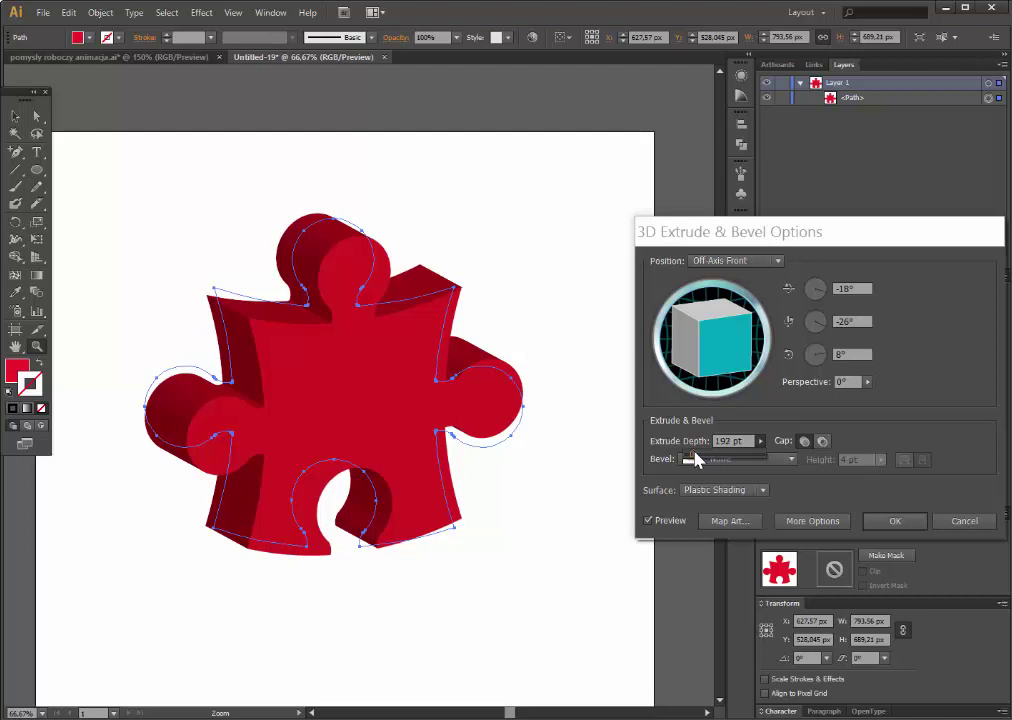
left_click(803, 490)
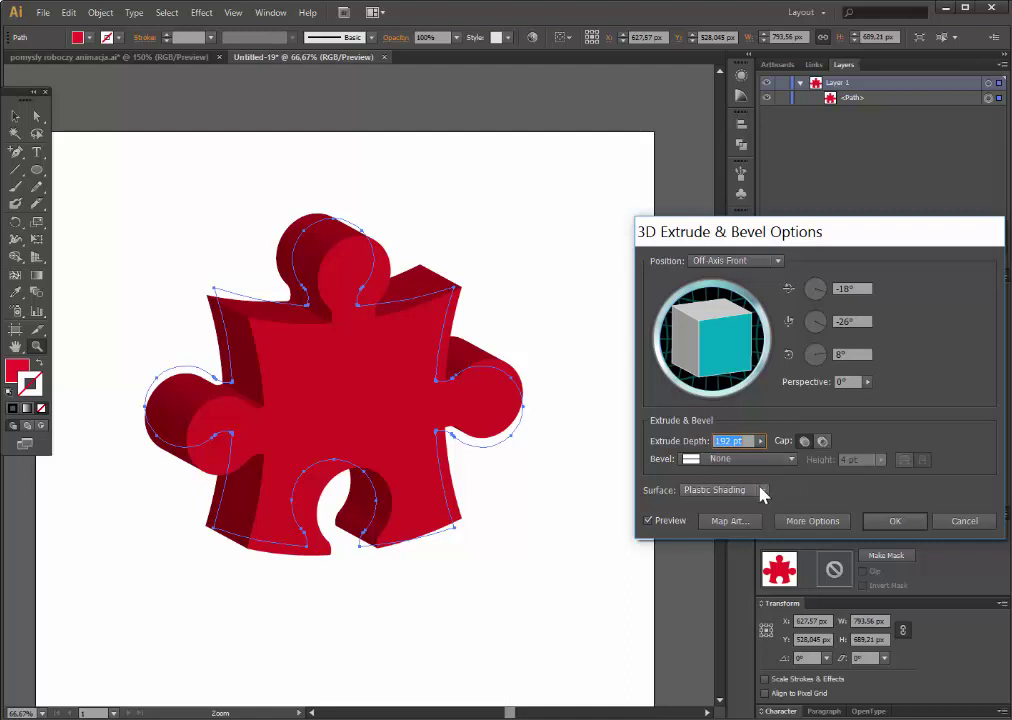
left_click(896, 525)
left_click(895, 521)
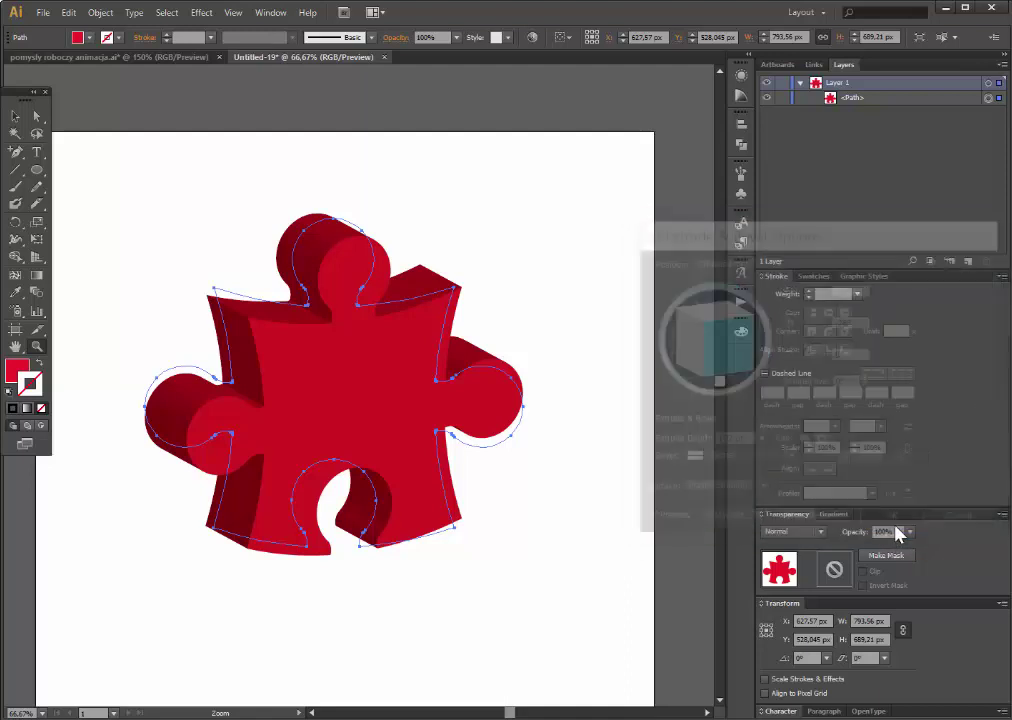
left_click(100, 12)
left_click(172, 251)
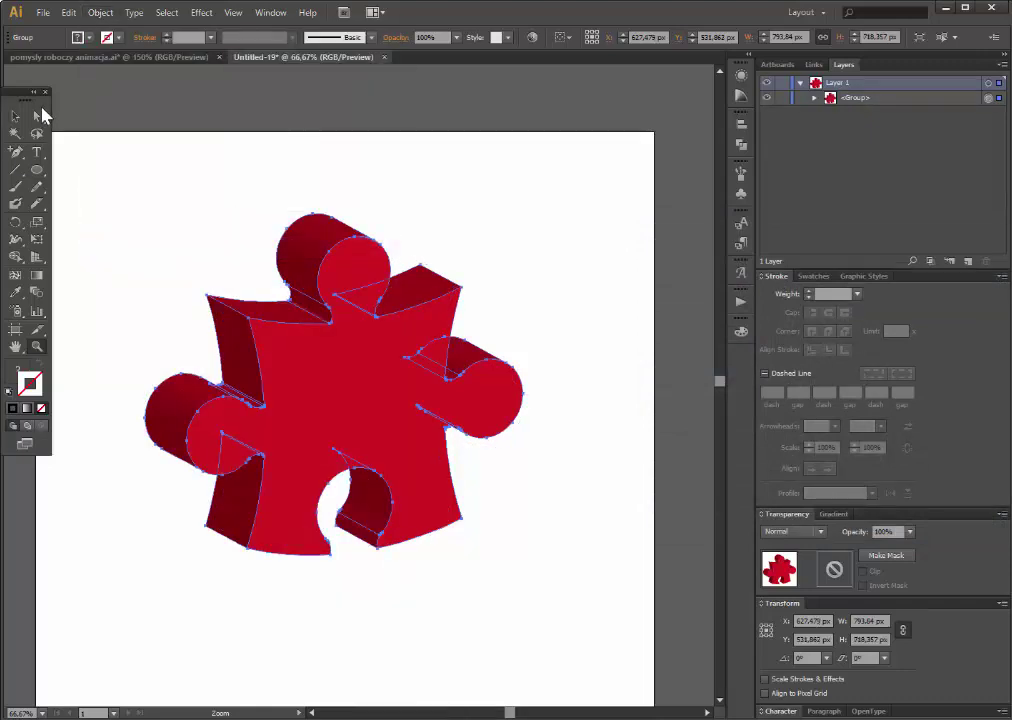
left_click(39, 117)
left_click(563, 539)
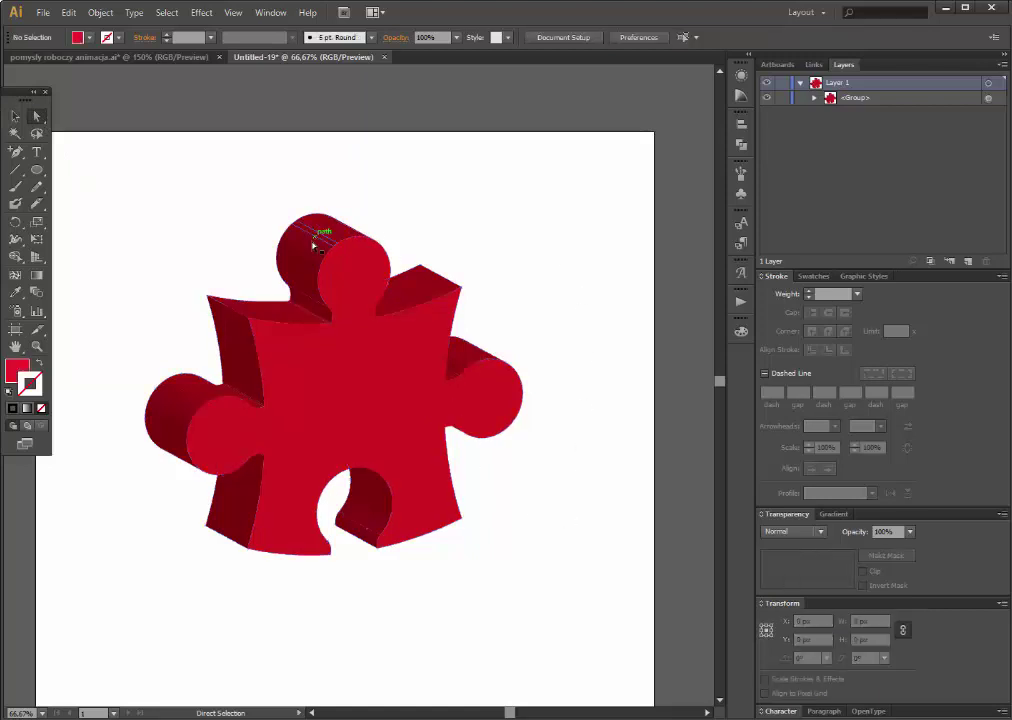
left_click(37, 346)
left_click_drag(267, 193, 393, 347)
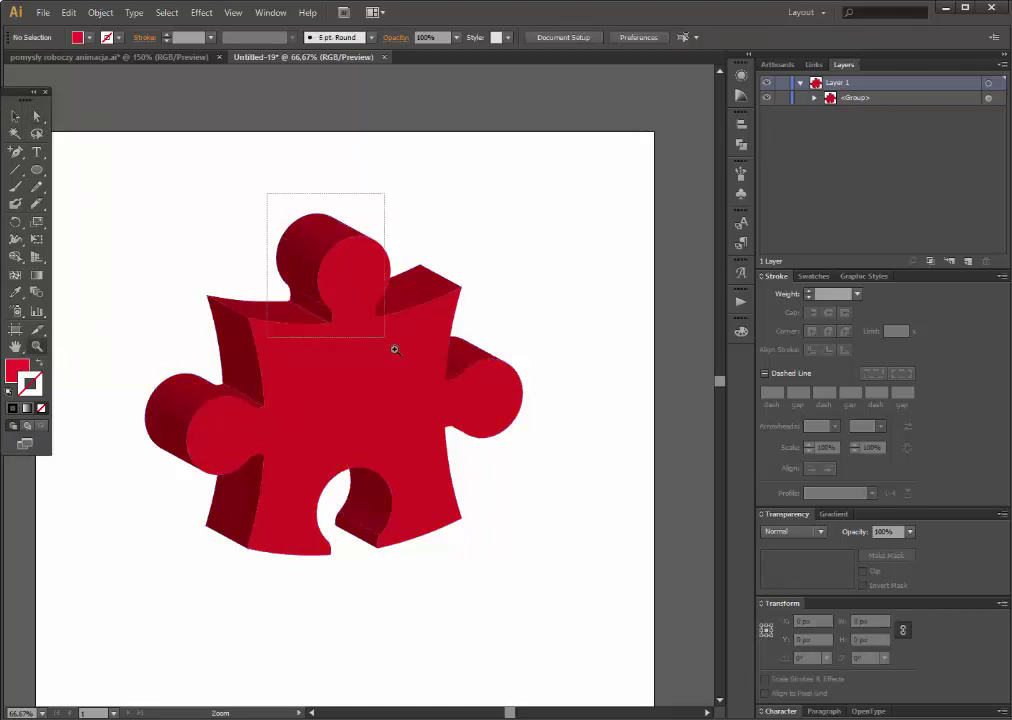
left_click(37, 117)
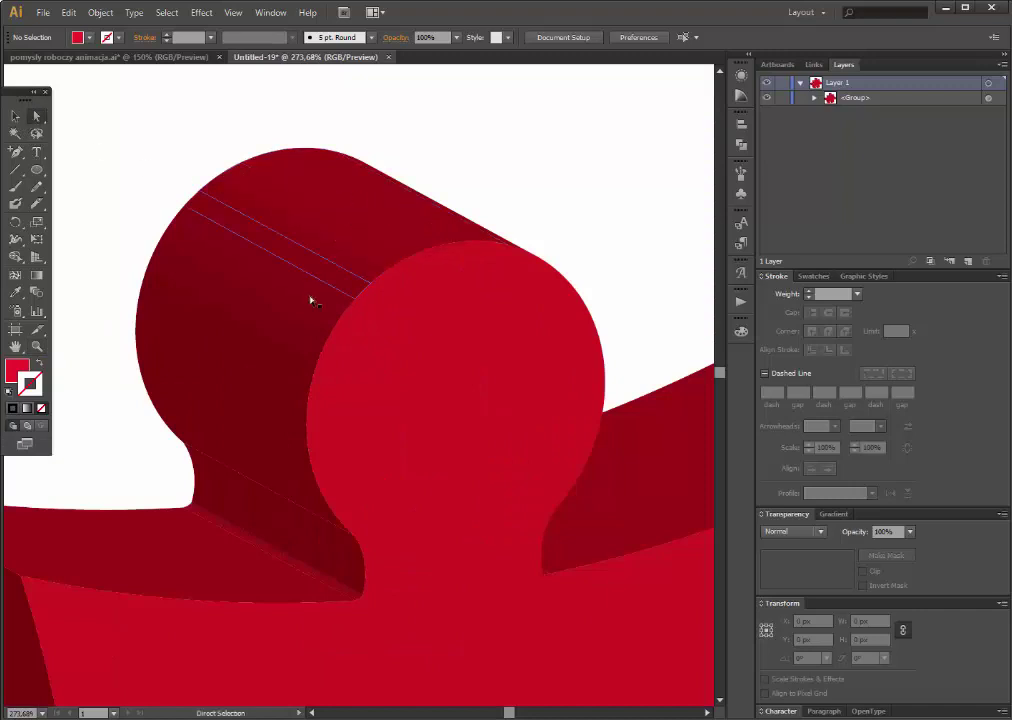
left_click(38, 346)
left_click(369, 426, "alt")
left_click(403, 514, "alt")
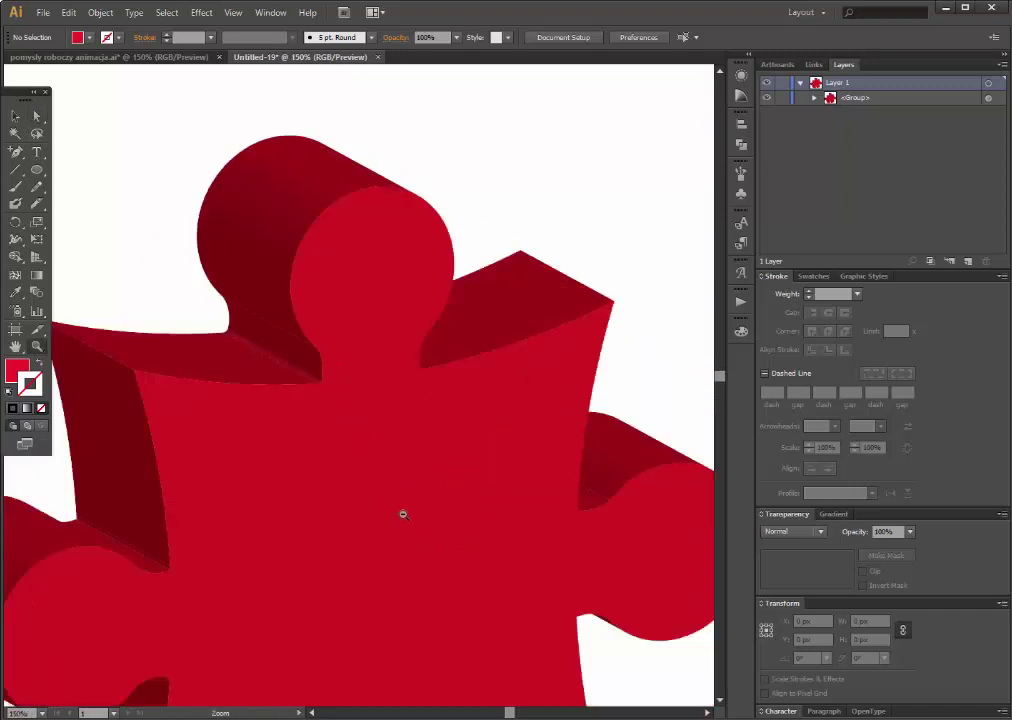
left_click(372, 497, "alt")
Undo Expand Appearance and the 3D extrusion to flatten the piece.
left_click(68, 13)
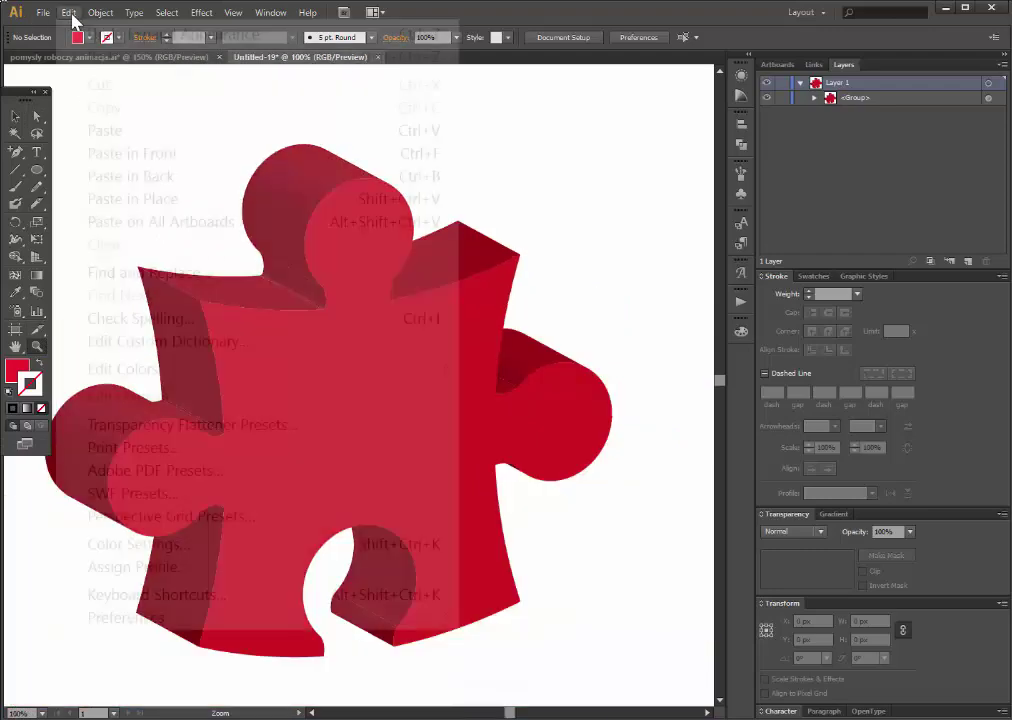
left_click(68, 13)
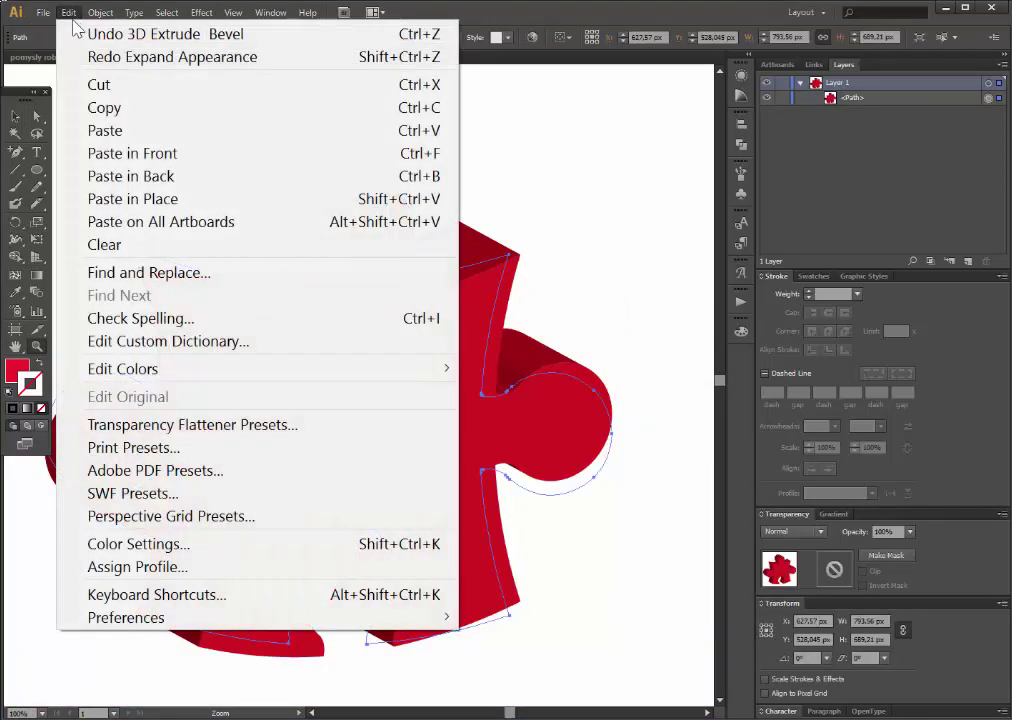
left_click(93, 41)
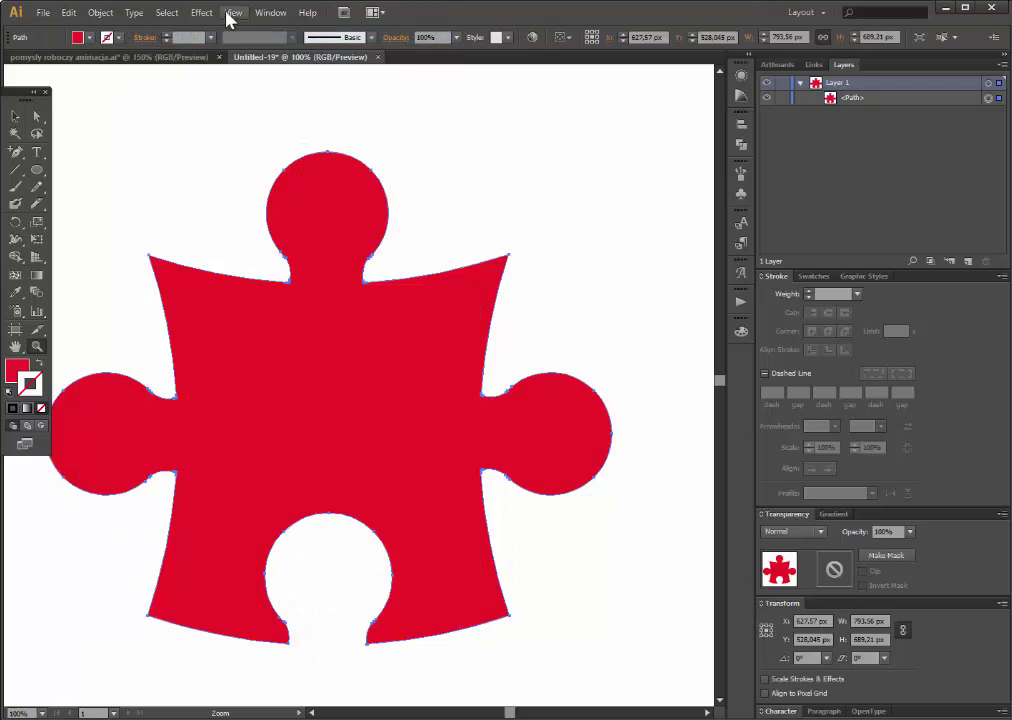
Reapply Extrude & Bevel with the Surface set to No Shading.
left_click(203, 13)
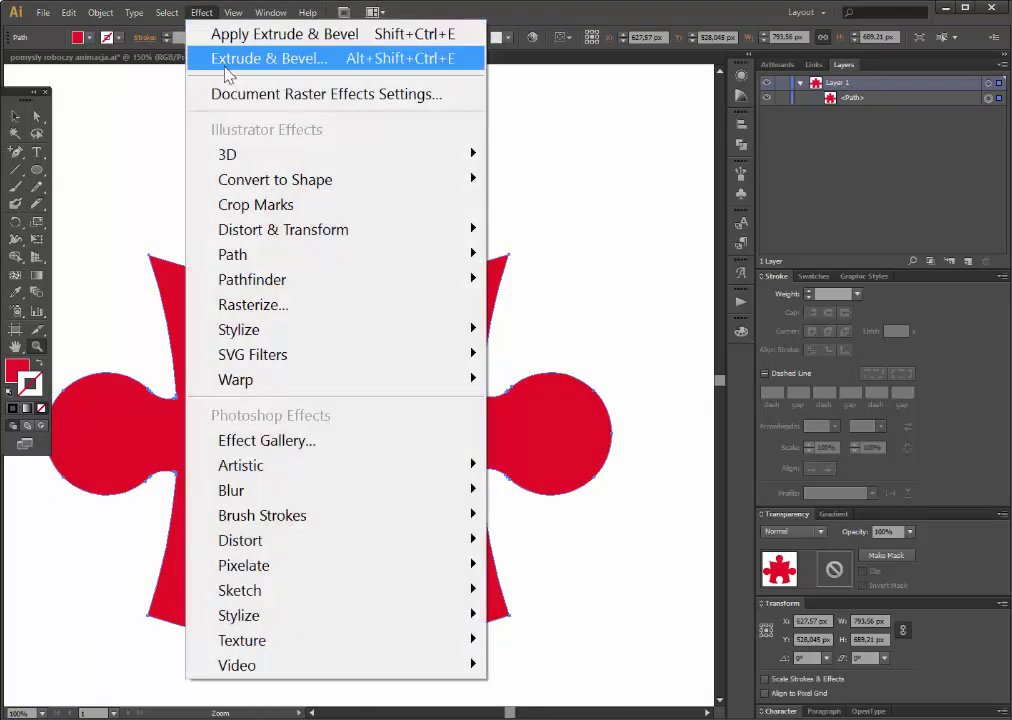
left_click(226, 66)
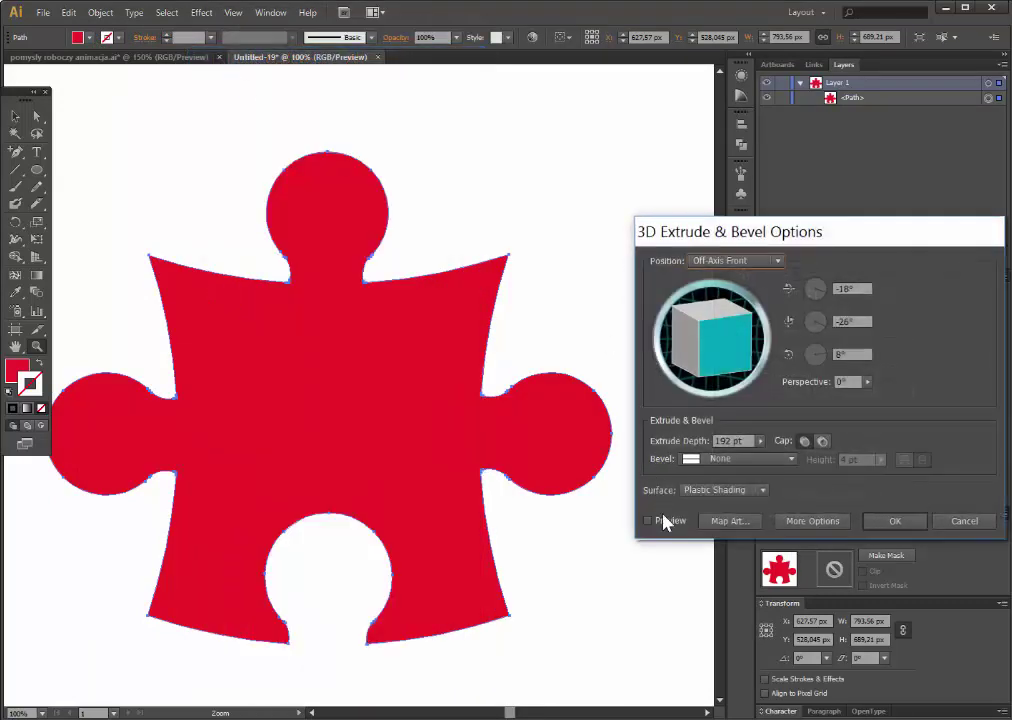
left_click(648, 521)
left_click(760, 490)
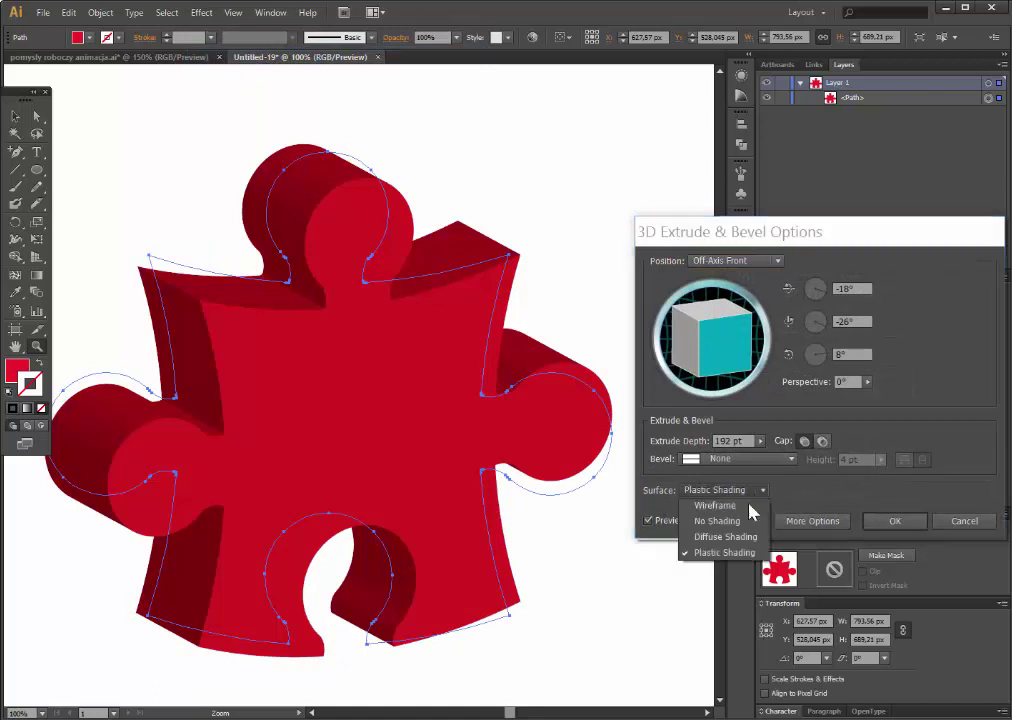
left_click(726, 522)
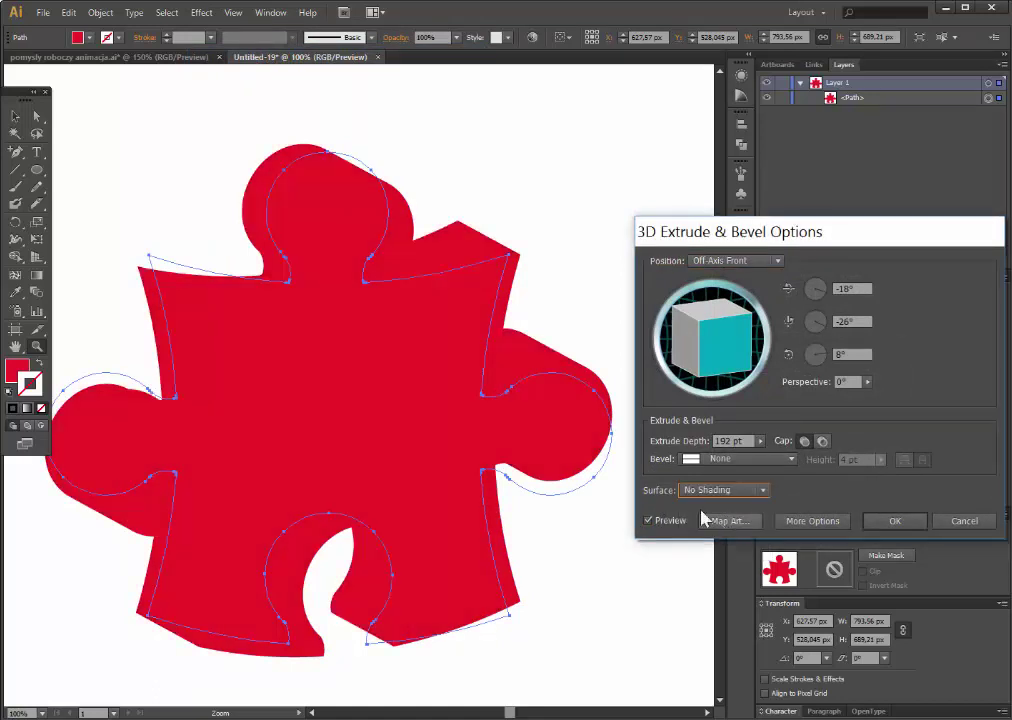
left_click(895, 521)
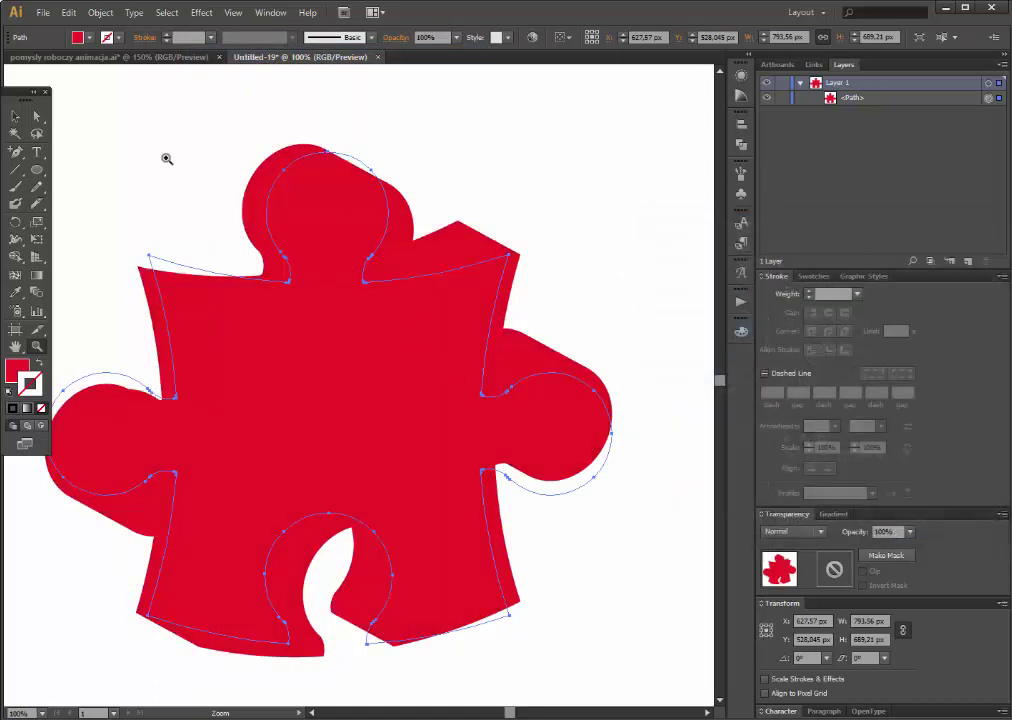
left_click(100, 12)
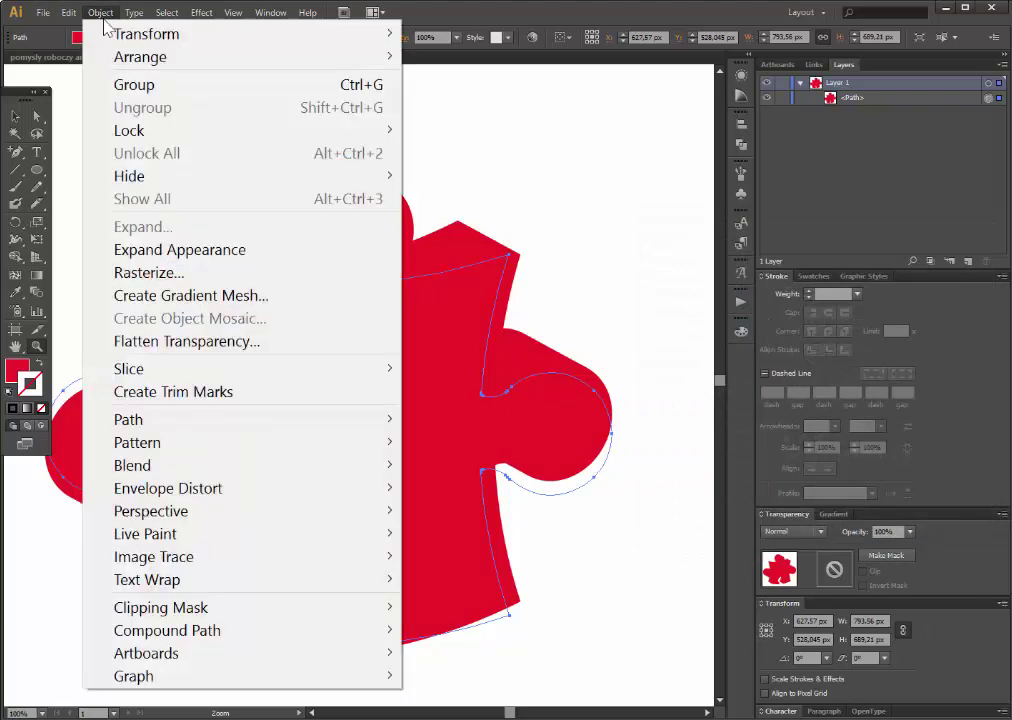
Expand the 3D appearance, select the front face, and open its nested face groups in Layers.
left_click(176, 252)
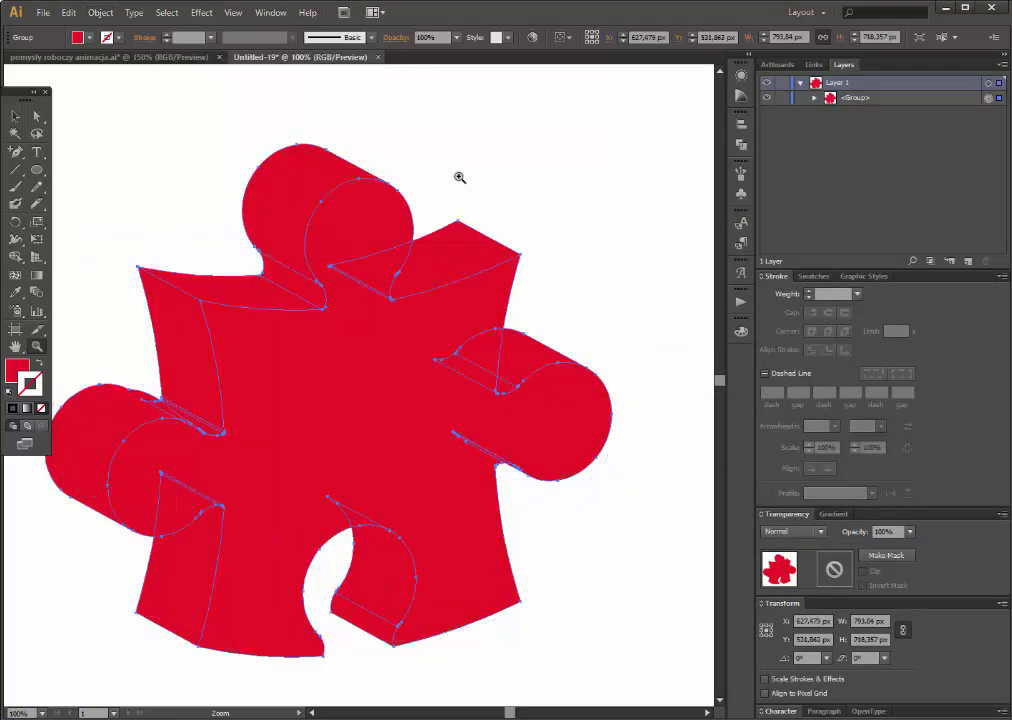
left_click(33, 116)
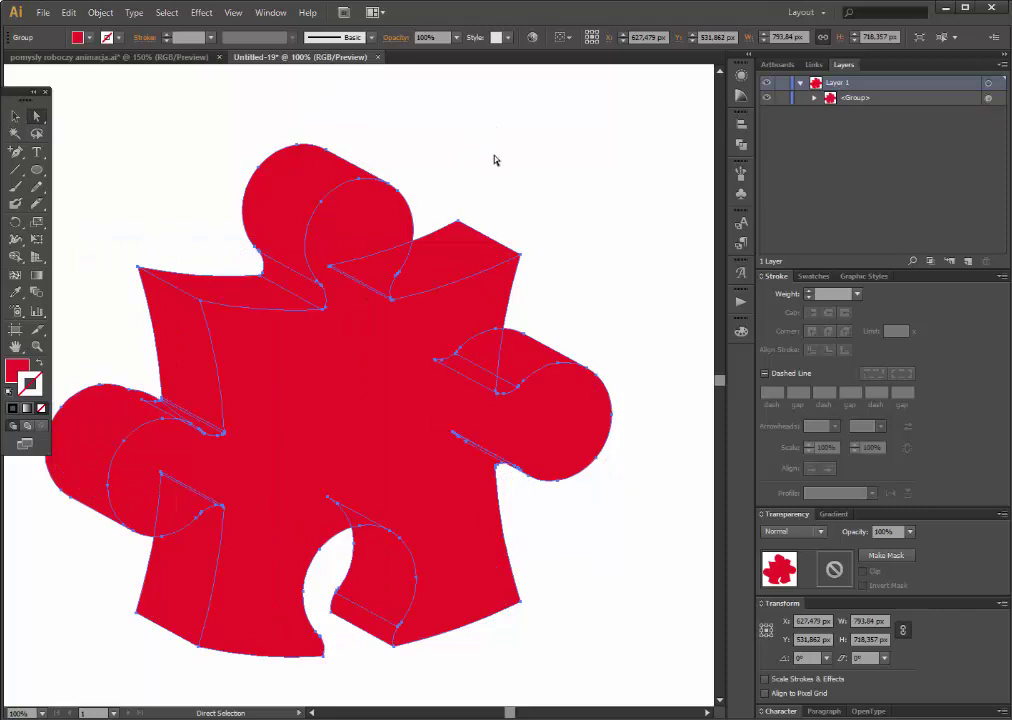
left_click(389, 406)
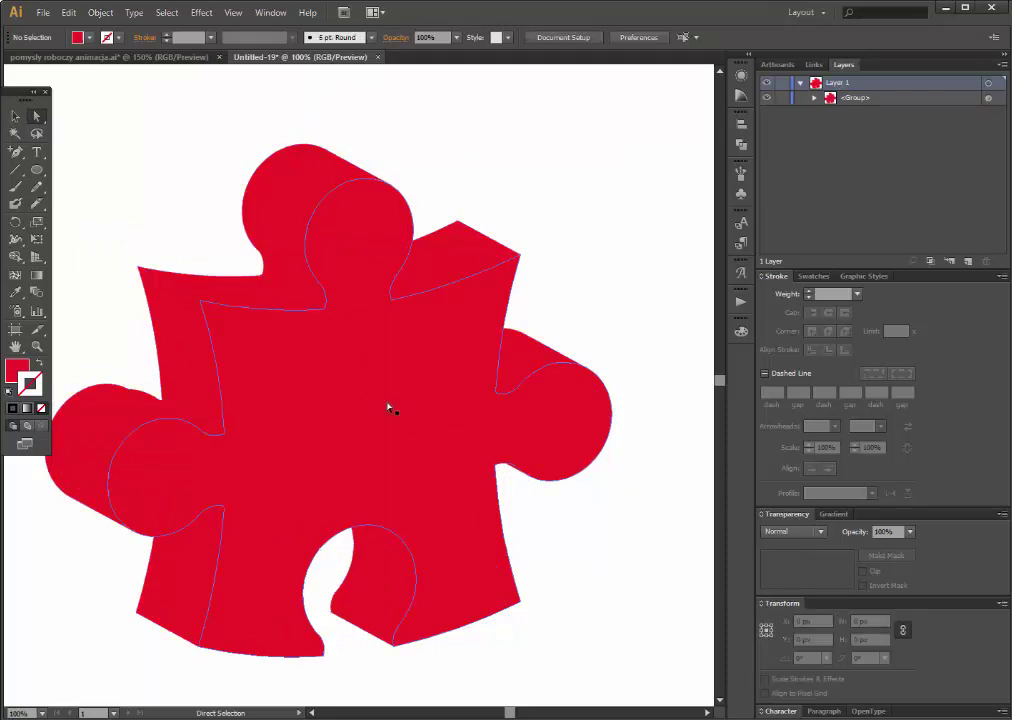
left_click(815, 98)
left_click(829, 113)
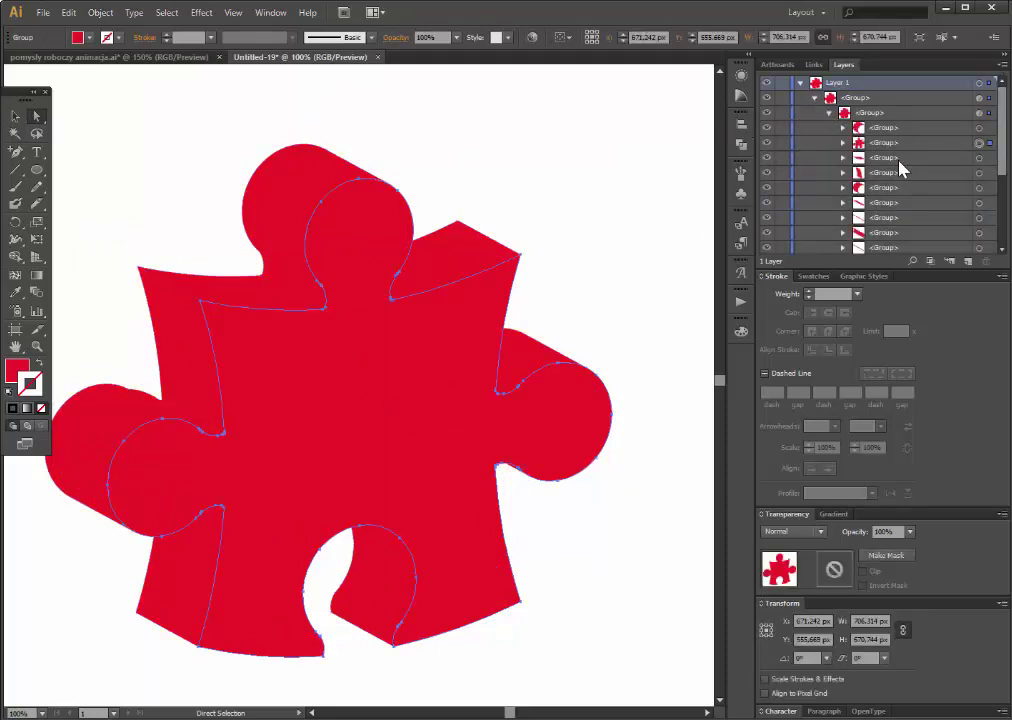
Hide the front face and upper-left edge face groups using their Layers eye icons.
left_click(767, 143)
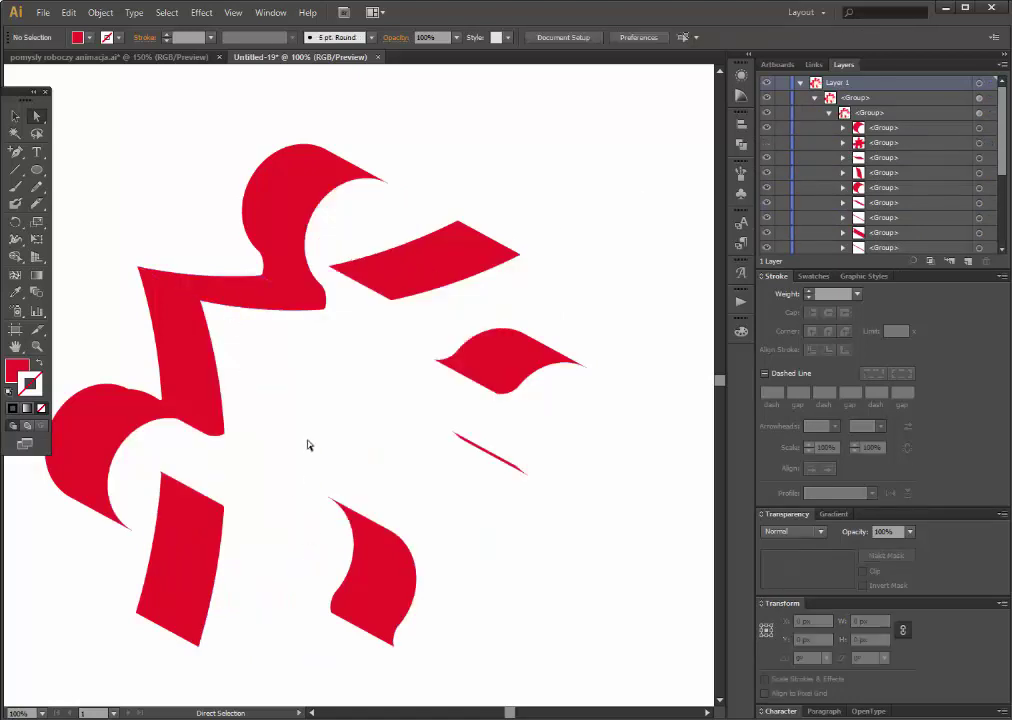
left_click_drag(308, 445, 413, 432)
left_click(351, 290)
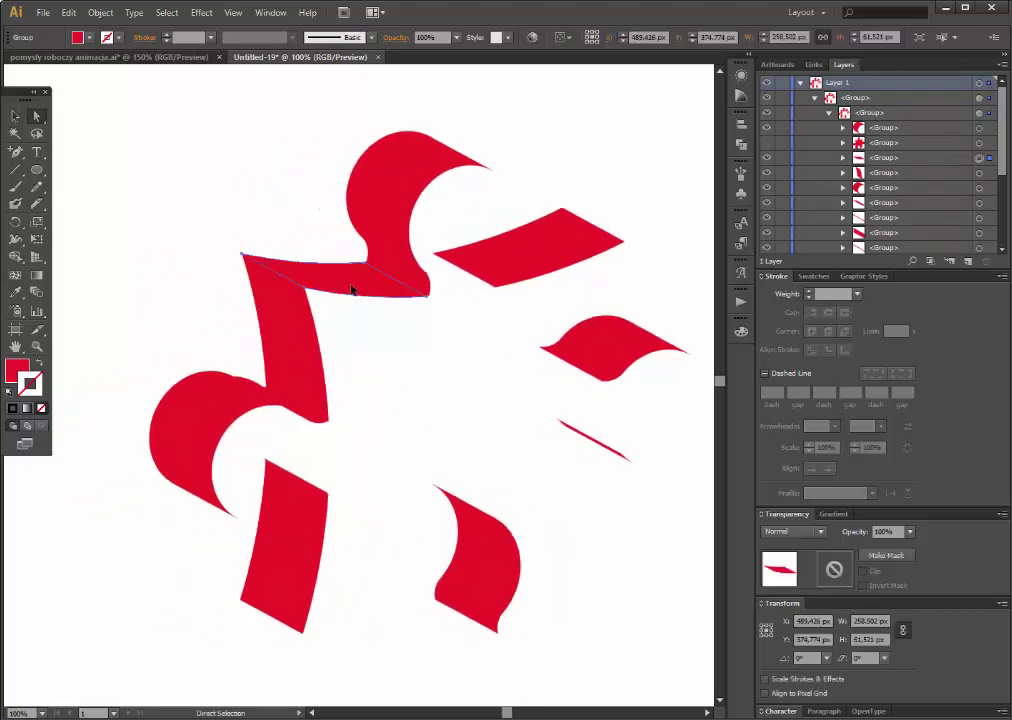
left_click(767, 157)
left_click_drag(502, 175, 452, 188)
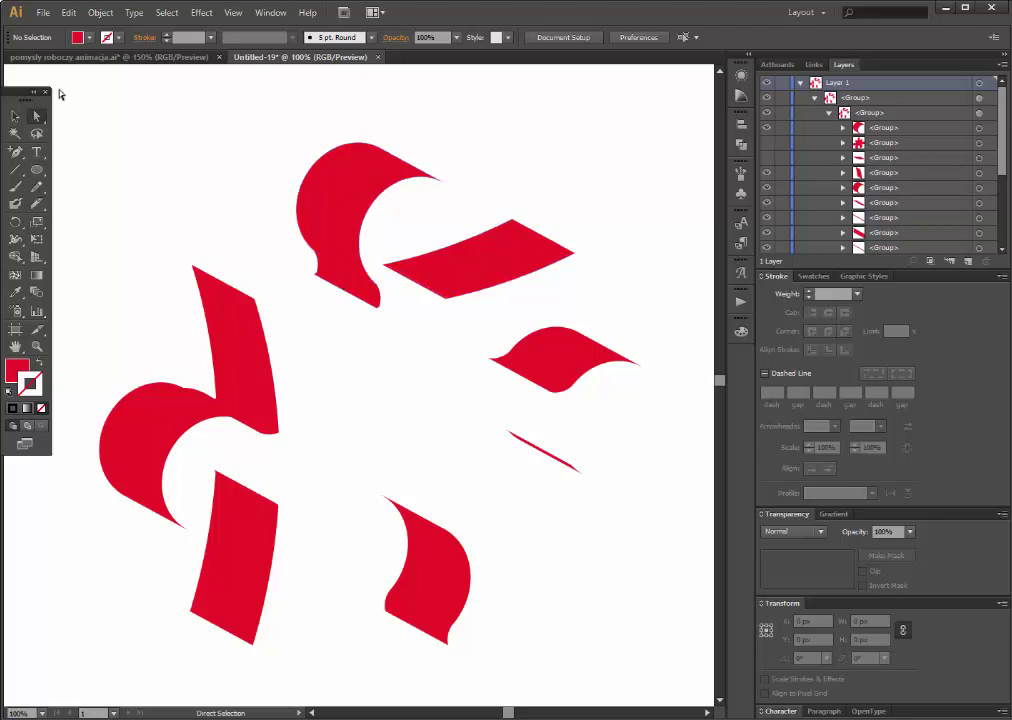
Select all the remaining visible side faces with Ctrl+A.
left_click(15, 116)
left_click(36, 116)
scroll(578, 651, "right", 2)
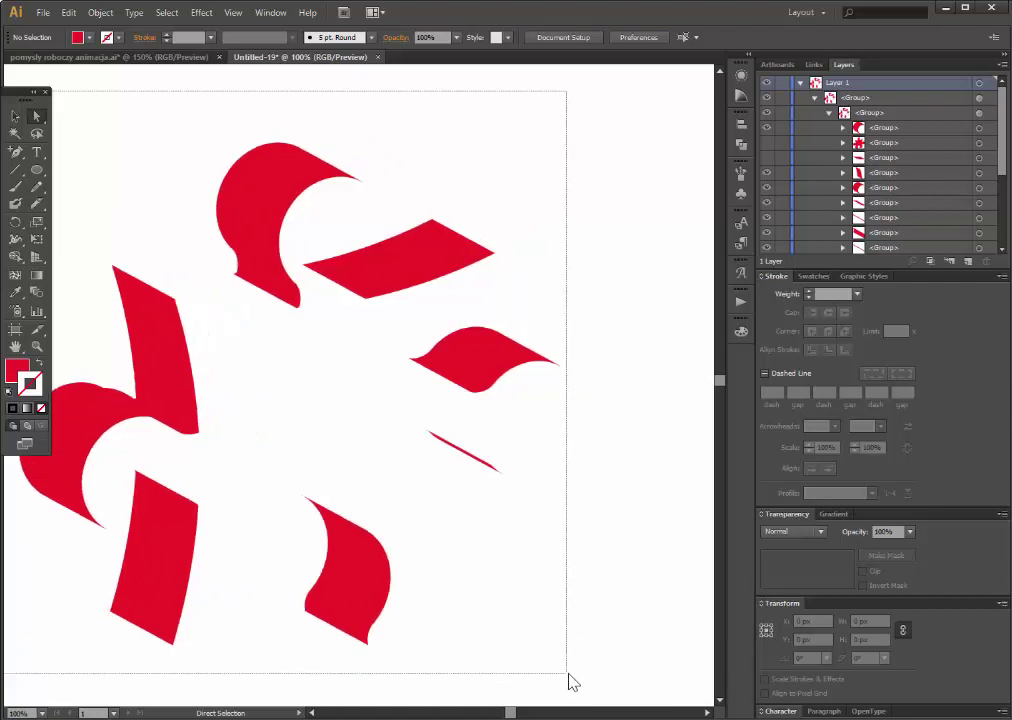
key("ctrl+a")
mouse_move(389, 474)
left_mouse_down()
mouse_move(486, 467)
mouse_move(532, 485)
left_mouse_up()
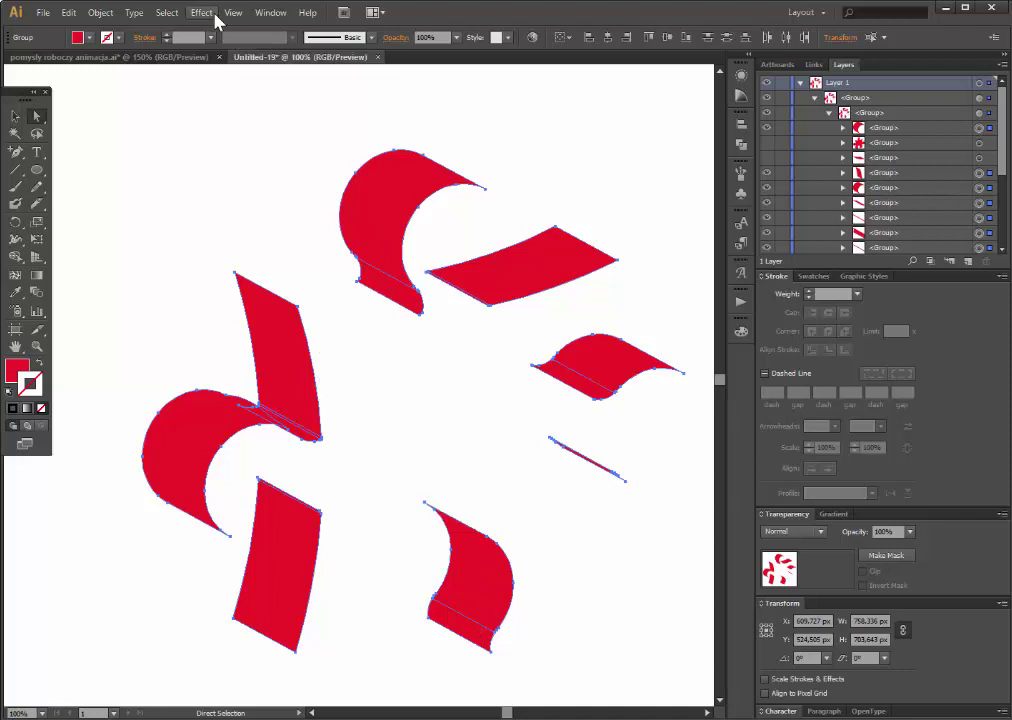
Unite the selected side faces into one shape from the Pathfinder panel.
left_click(271, 13)
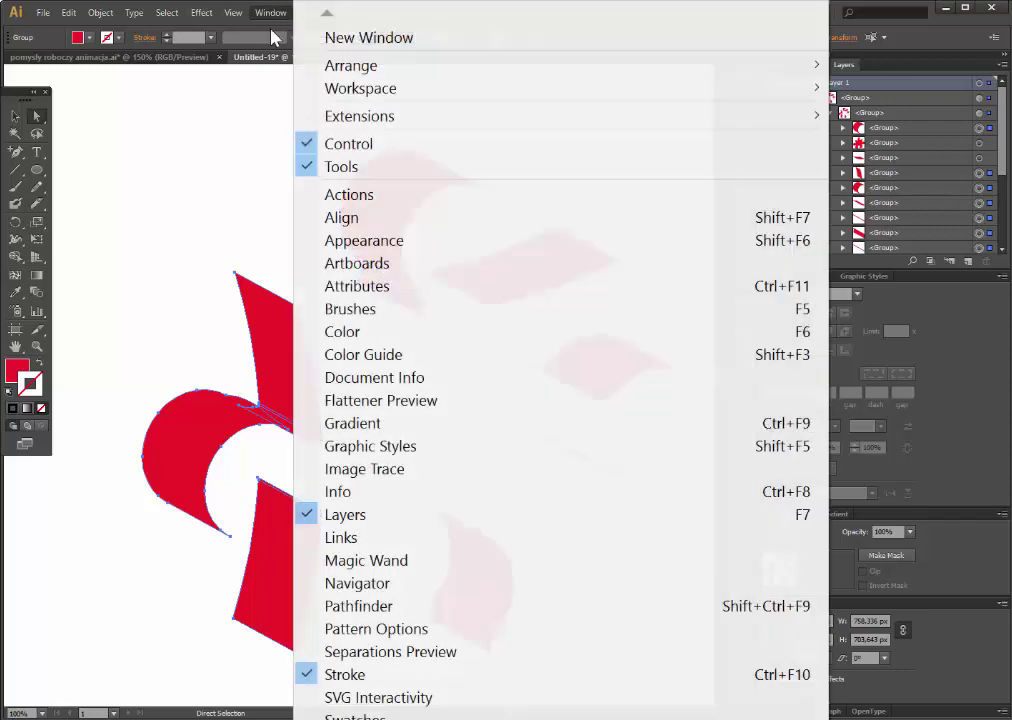
left_click(358, 606)
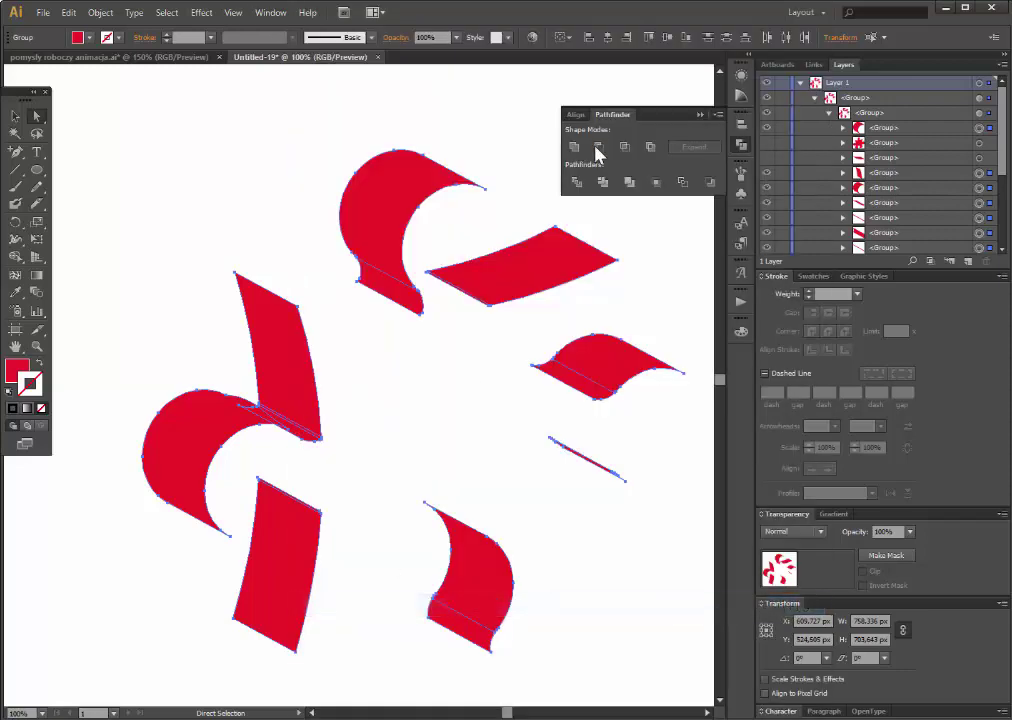
left_click(578, 148)
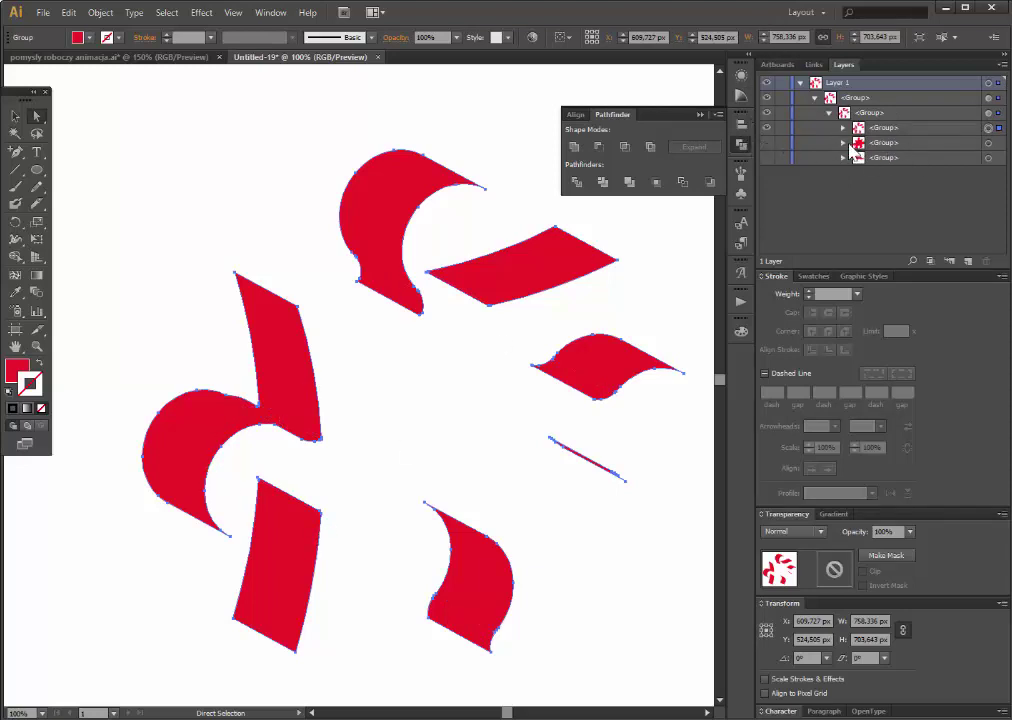
Make the front face and upper-left edge face visible again, then select the front face group.
left_click(844, 143)
left_click(843, 173)
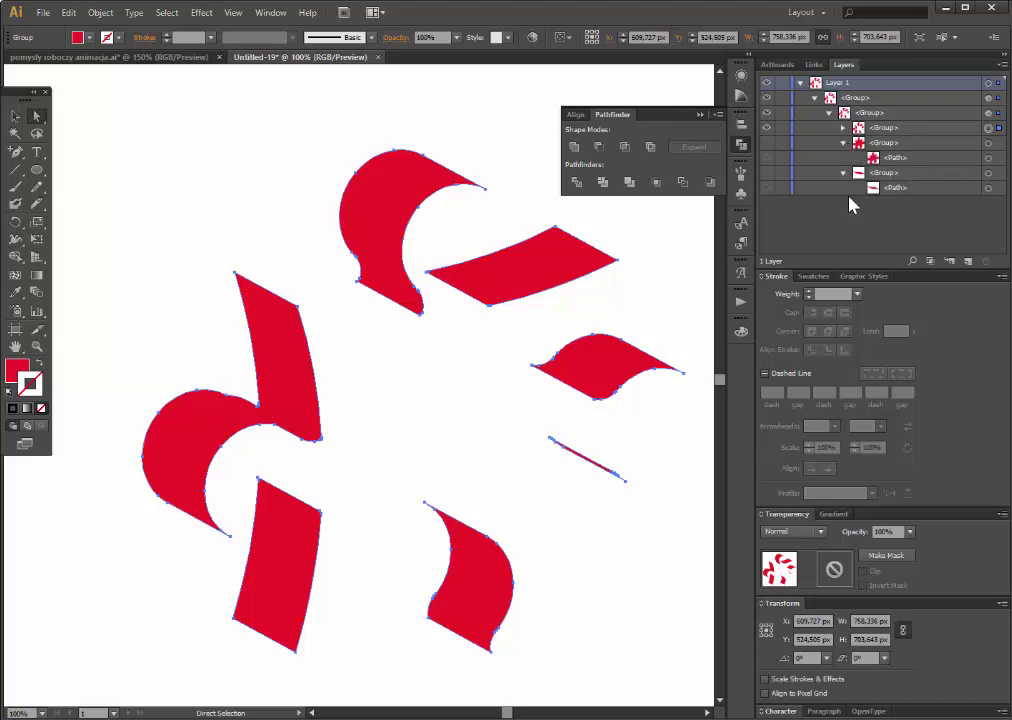
left_click(766, 158)
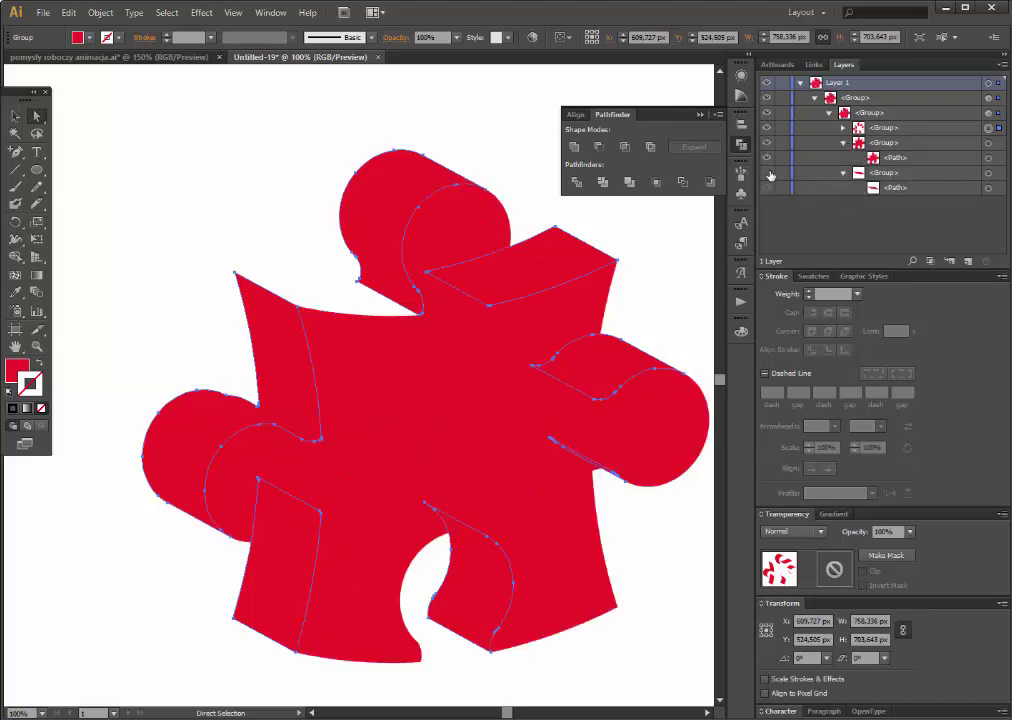
left_click(767, 173)
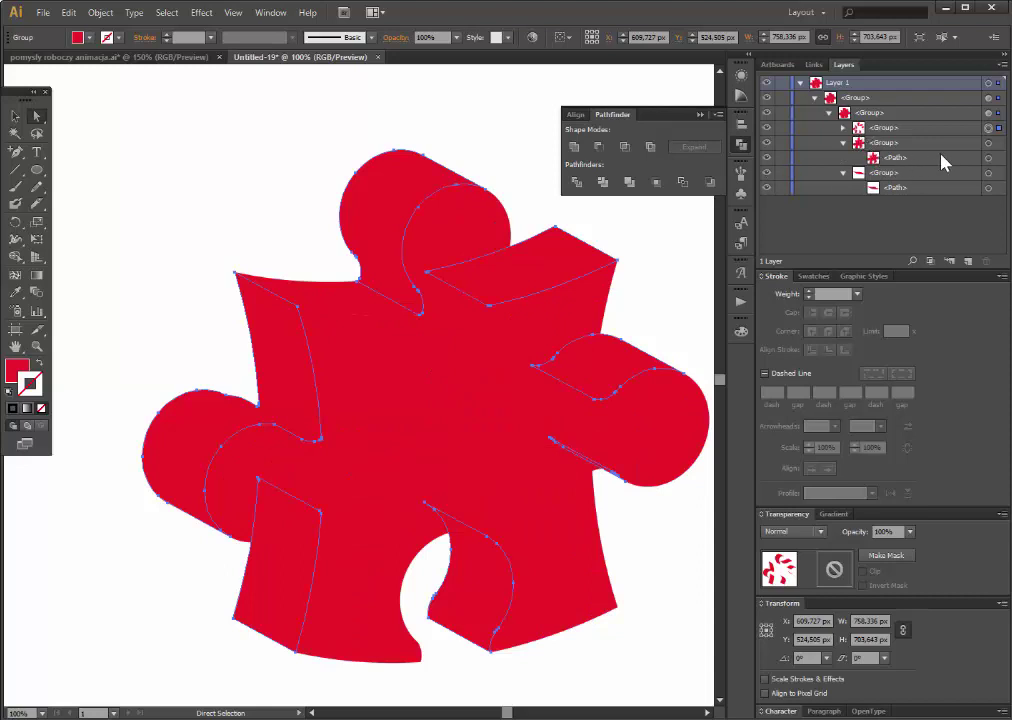
left_click(988, 143)
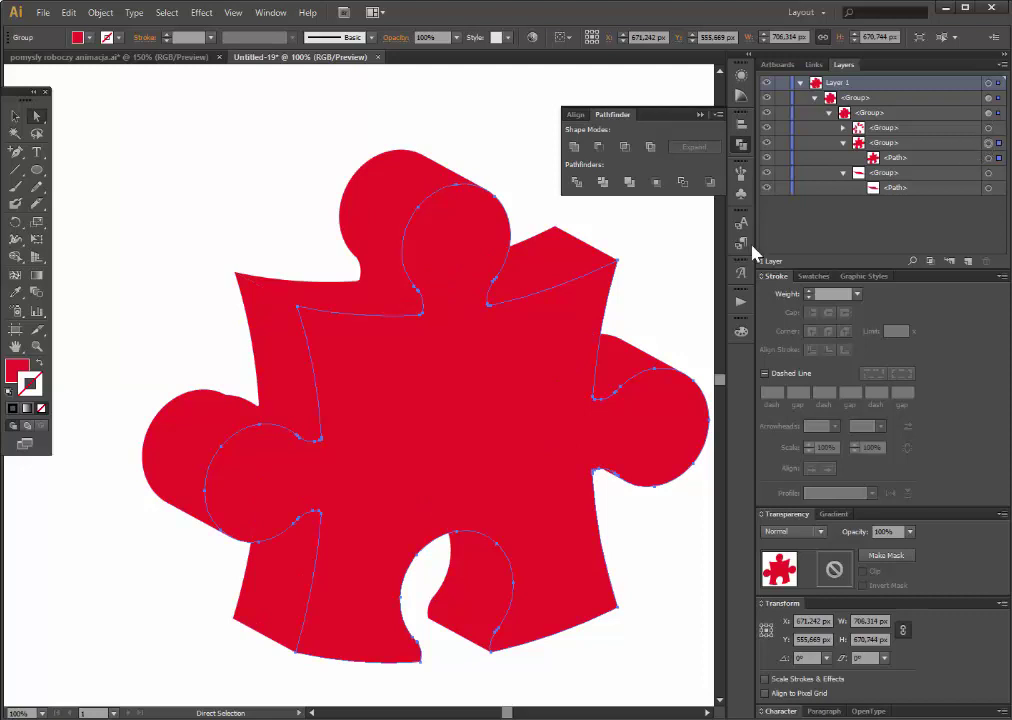
Set the front face colour to HSB with brightness 100 and saturation 100, moving it to the top.
left_click(740, 334)
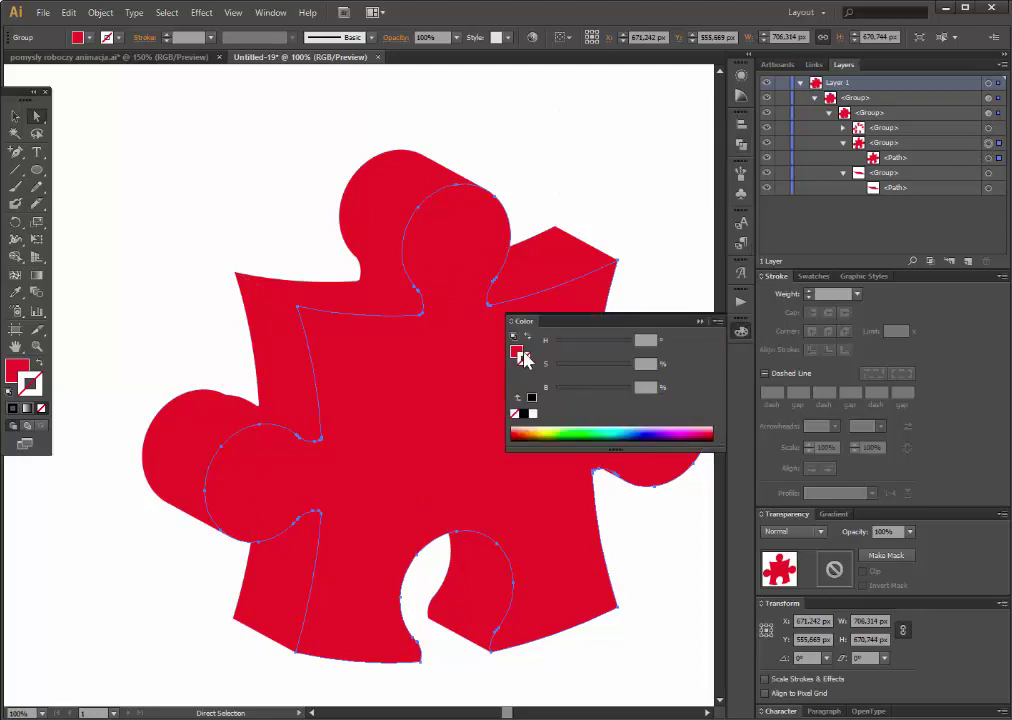
left_click(517, 355)
left_click(717, 321)
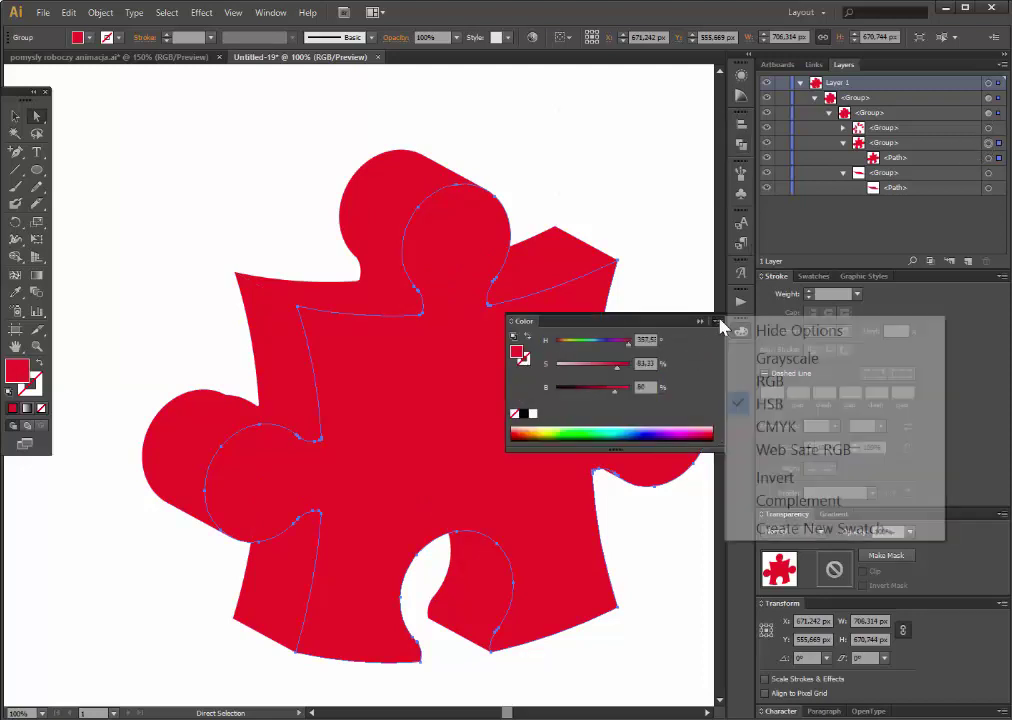
left_click(776, 404)
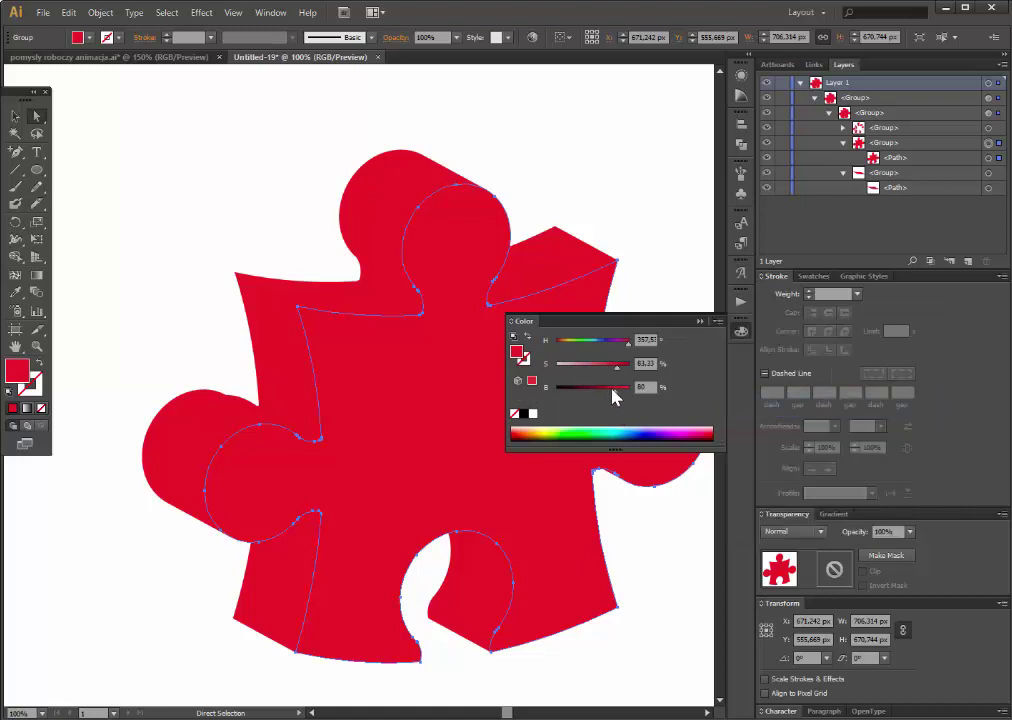
left_click_drag(614, 391, 639, 388)
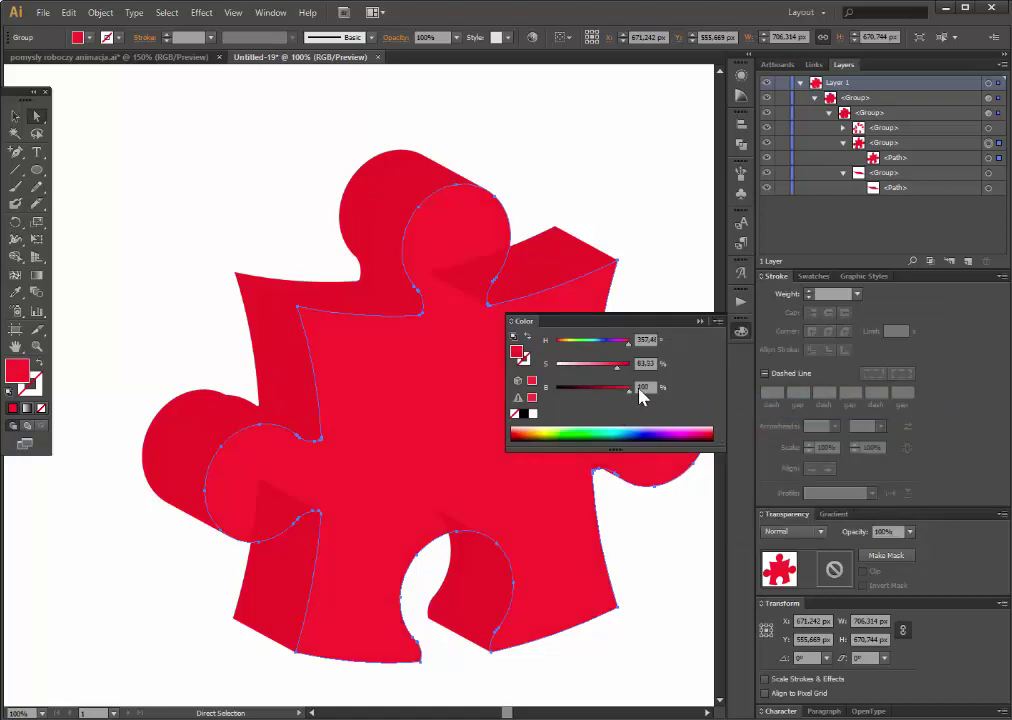
left_click_drag(919, 150, 884, 118)
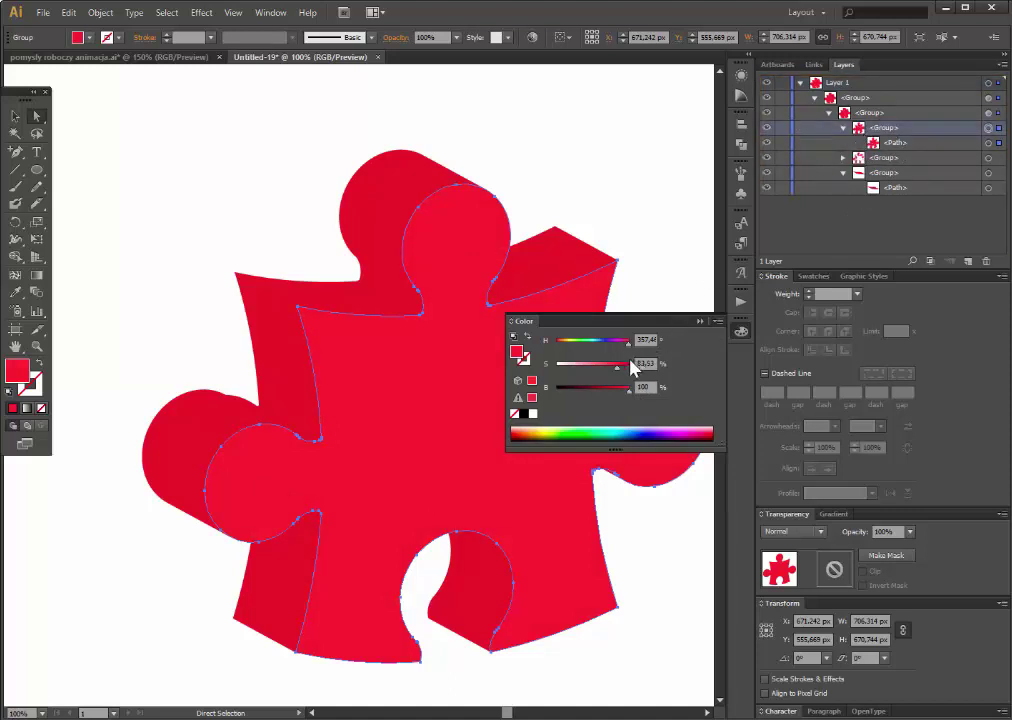
left_click_drag(619, 367, 641, 372)
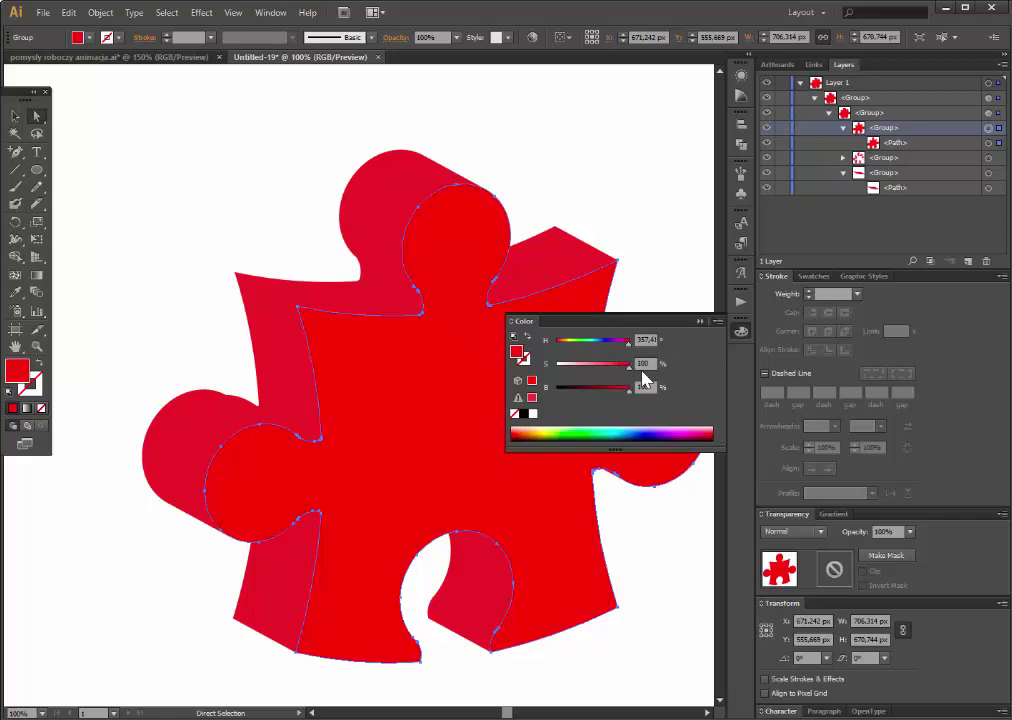
Group the side faces and darken them to brightness 74.12.
left_click(988, 158)
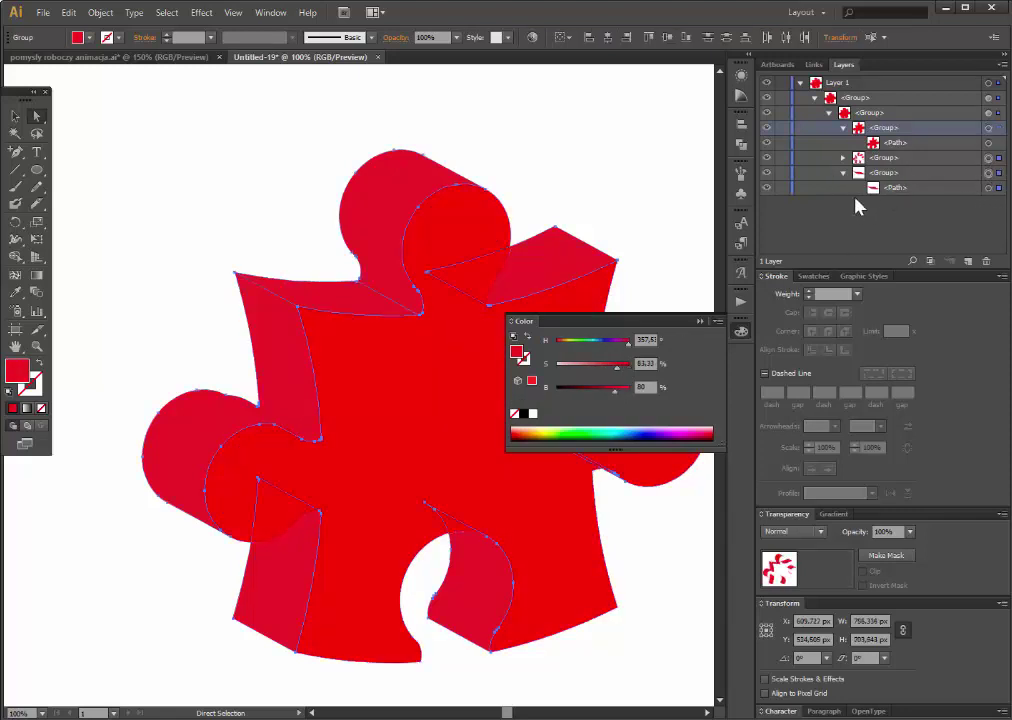
right_click(464, 318)
left_click(543, 416)
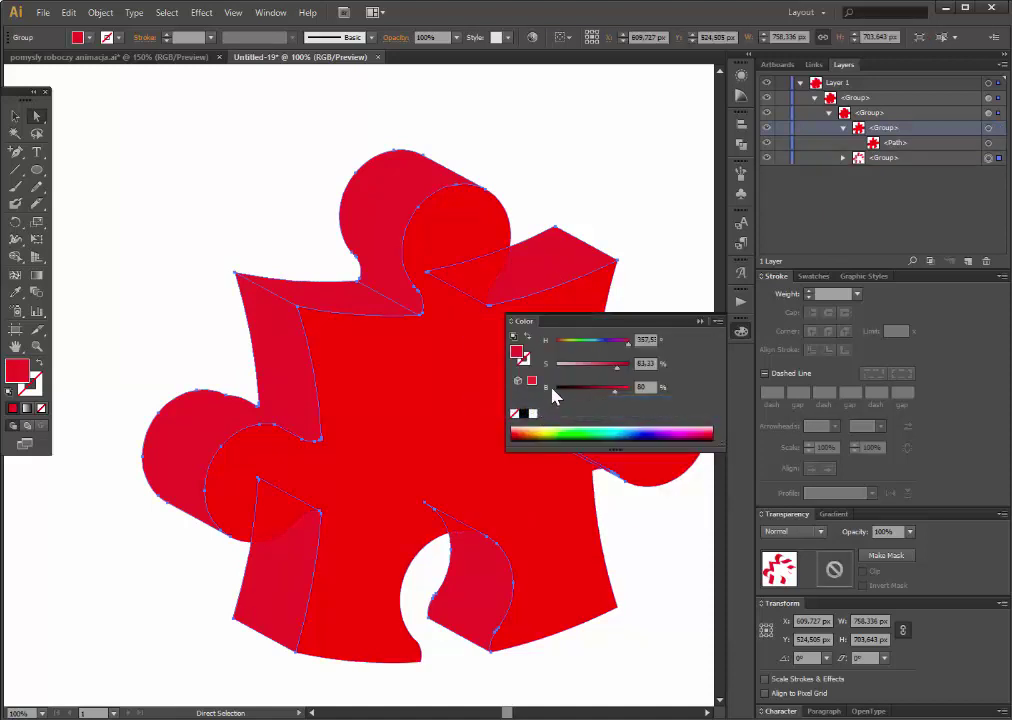
left_click_drag(614, 398, 610, 398)
left_click(621, 296)
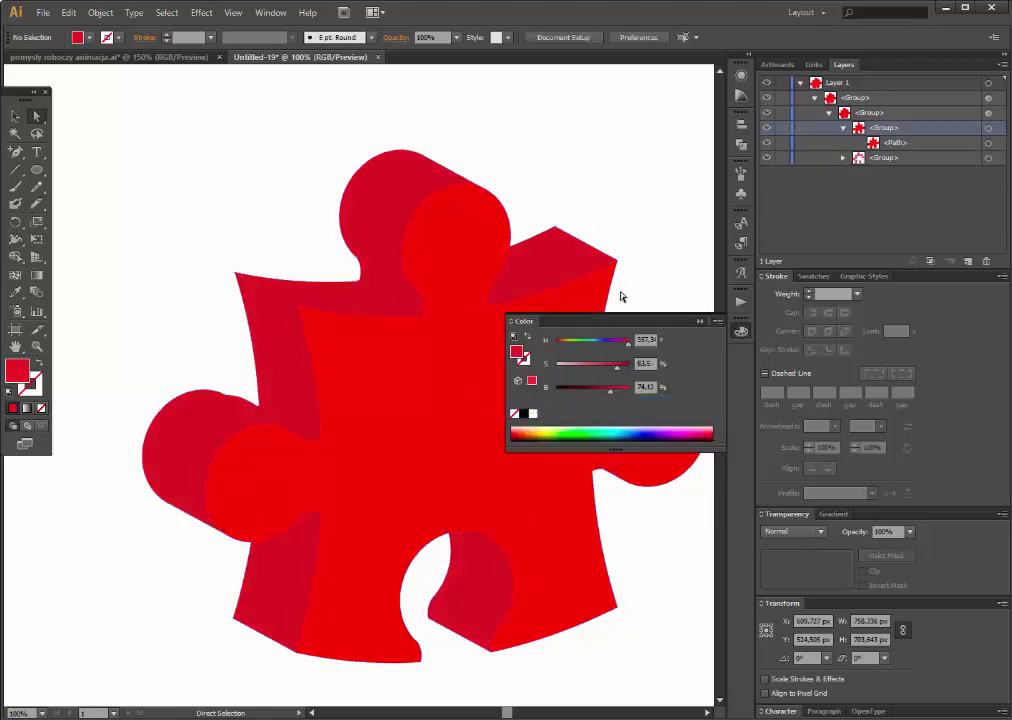
left_click(700, 322)
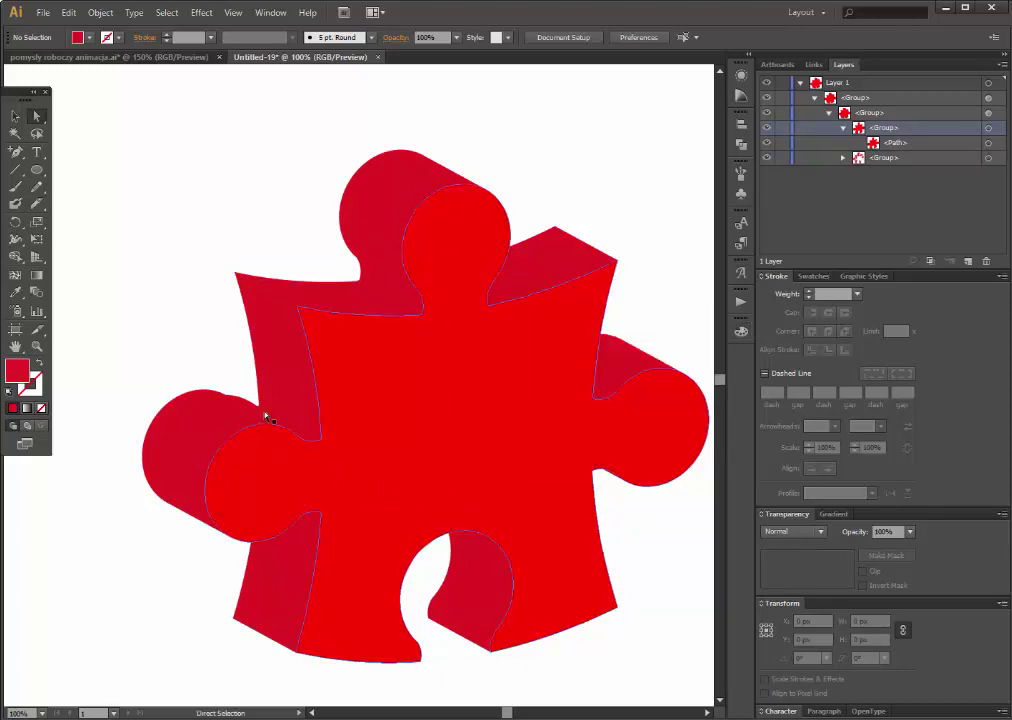
Give the whole puzzle group a black outline at 3 pt stroke weight.
left_click_drag(682, 345, 597, 298)
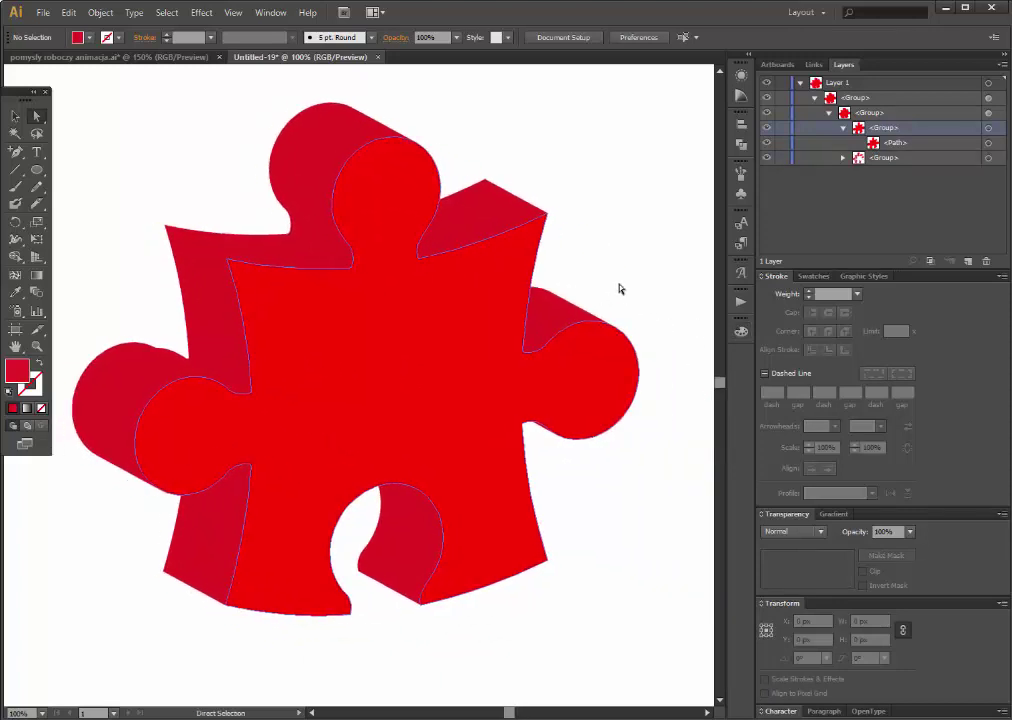
left_click_drag(637, 255, 676, 274)
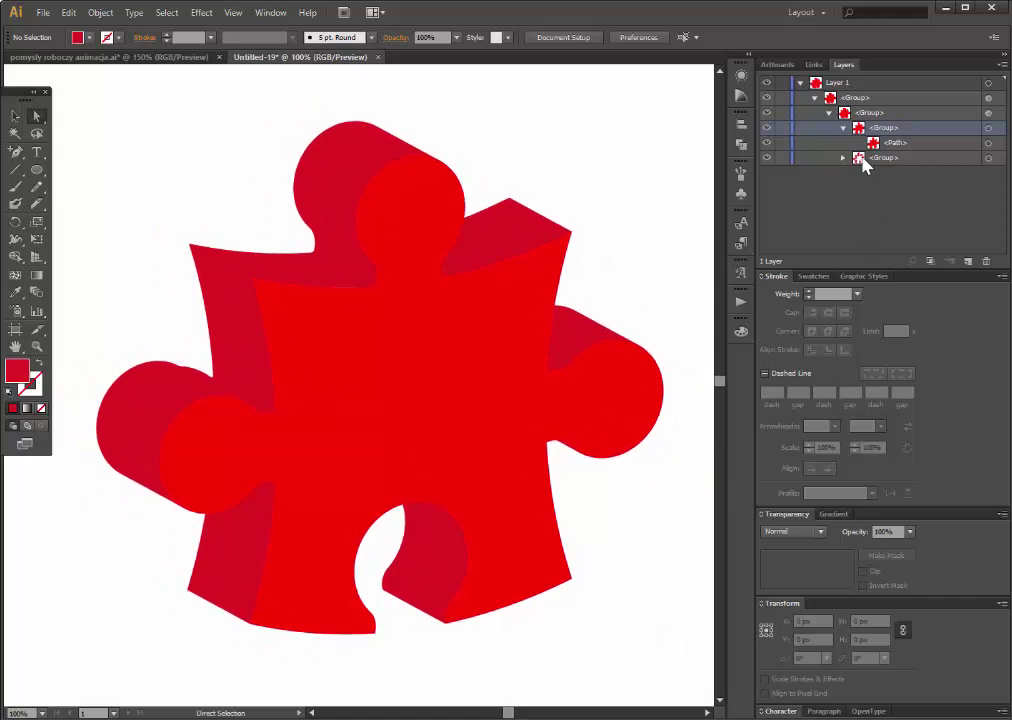
left_click(988, 113)
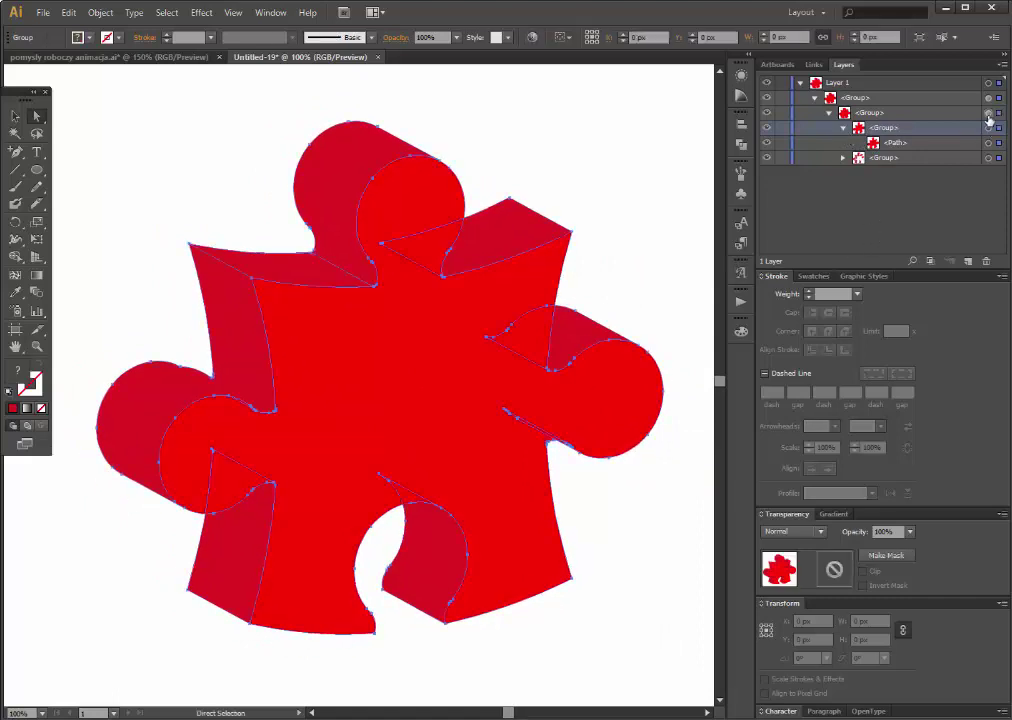
left_click(36, 392)
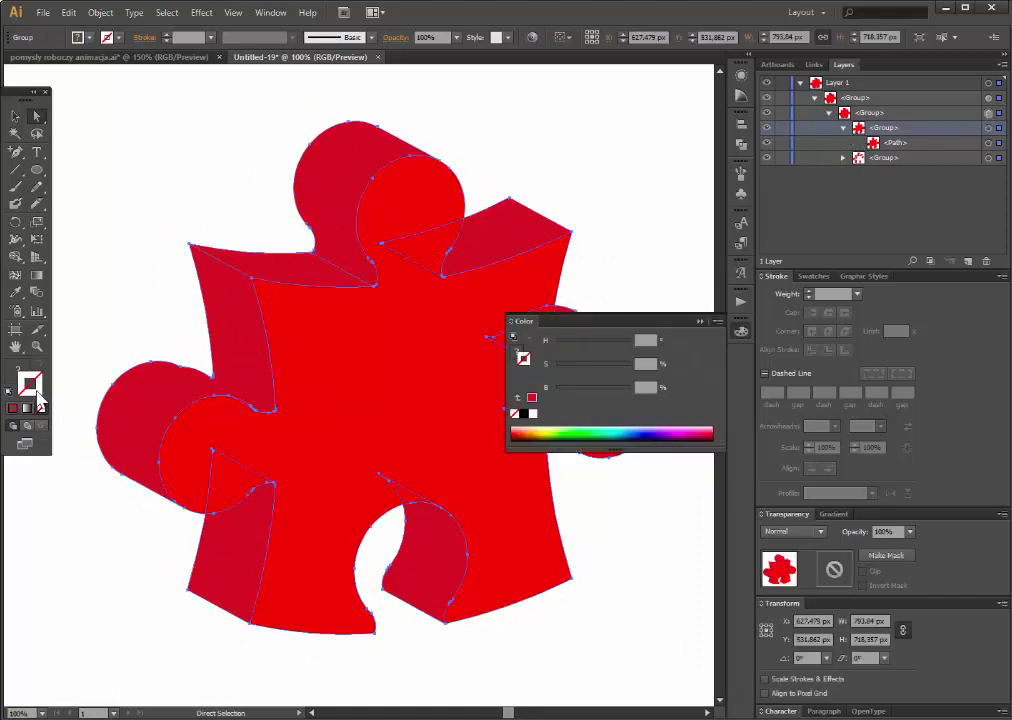
left_click(523, 414)
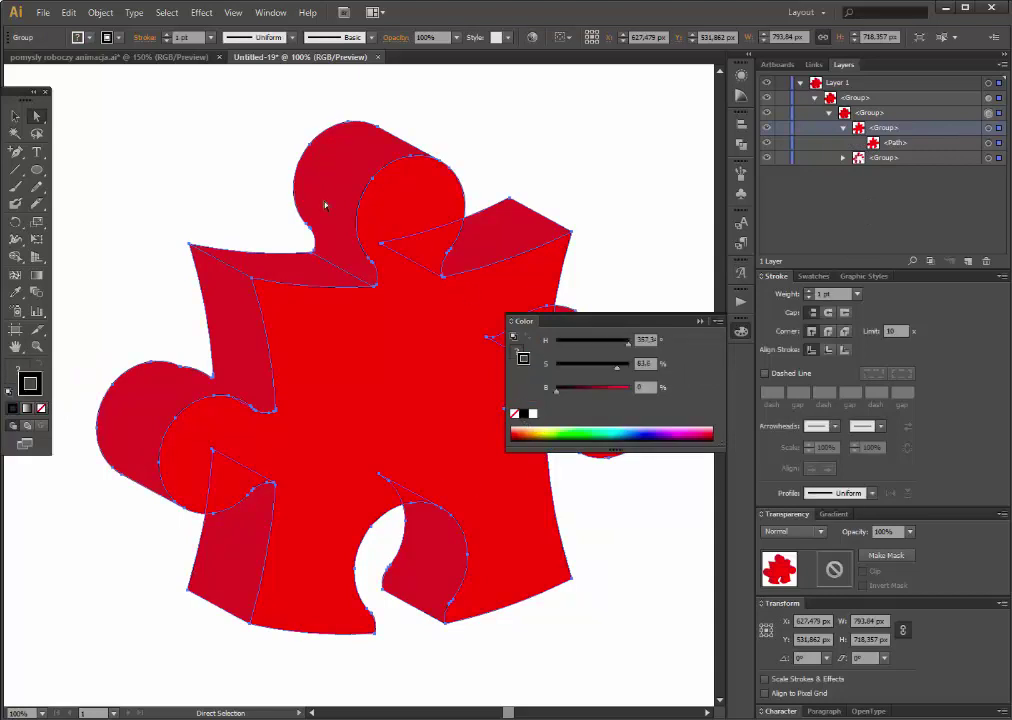
scroll(190, 40, "up", 1)
scroll(190, 40, "up", 1)
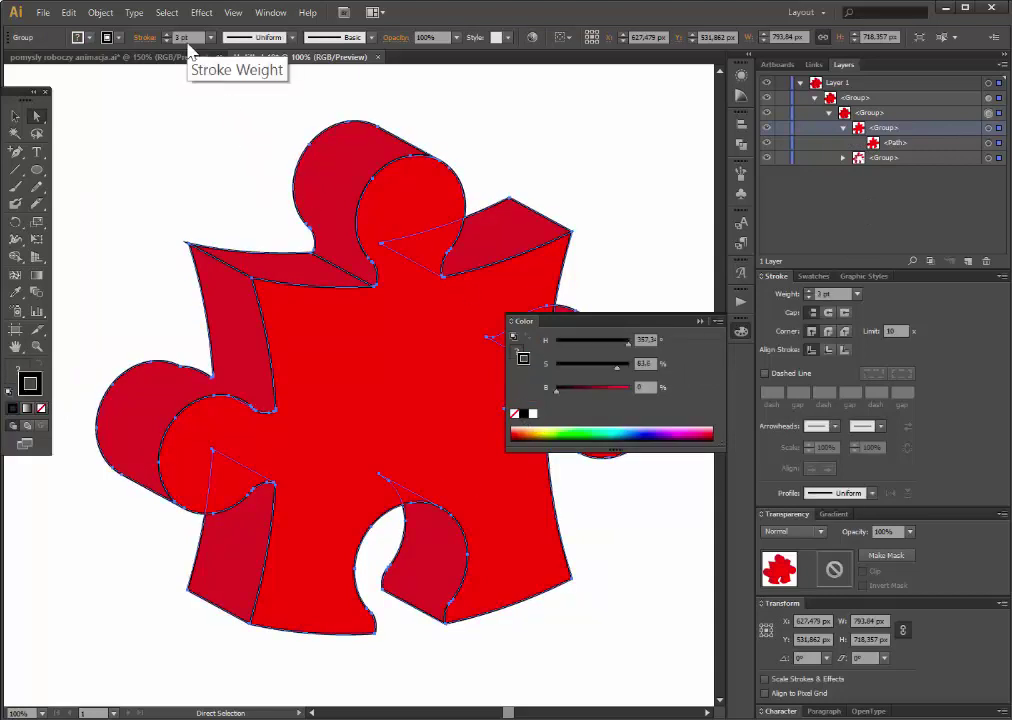
Zoom in on the top-left corner to check the outline, zoom out, and reselect all paths.
left_click(195, 150)
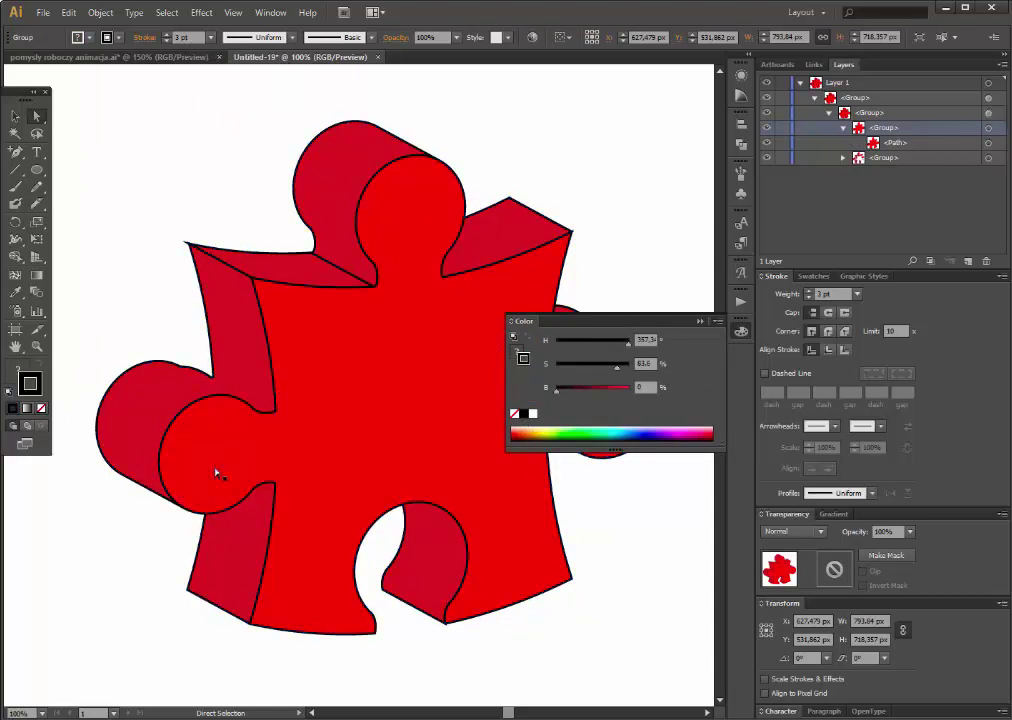
left_click(37, 346)
left_click_drag(176, 220, 215, 287)
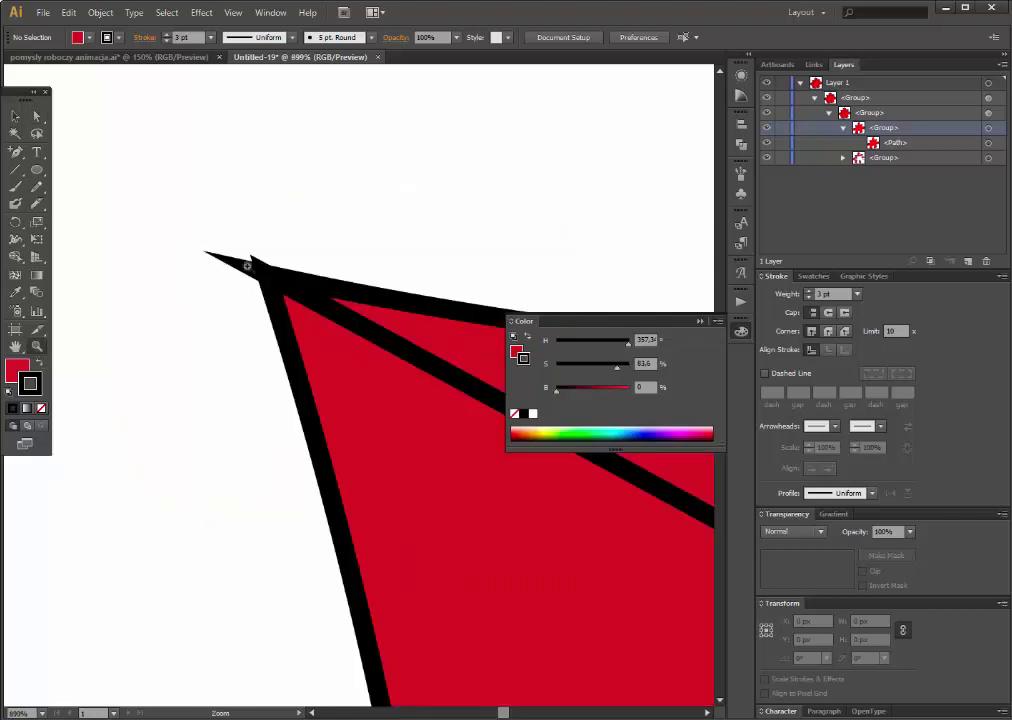
left_click(445, 468, "alt")
left_click(474, 438, "alt")
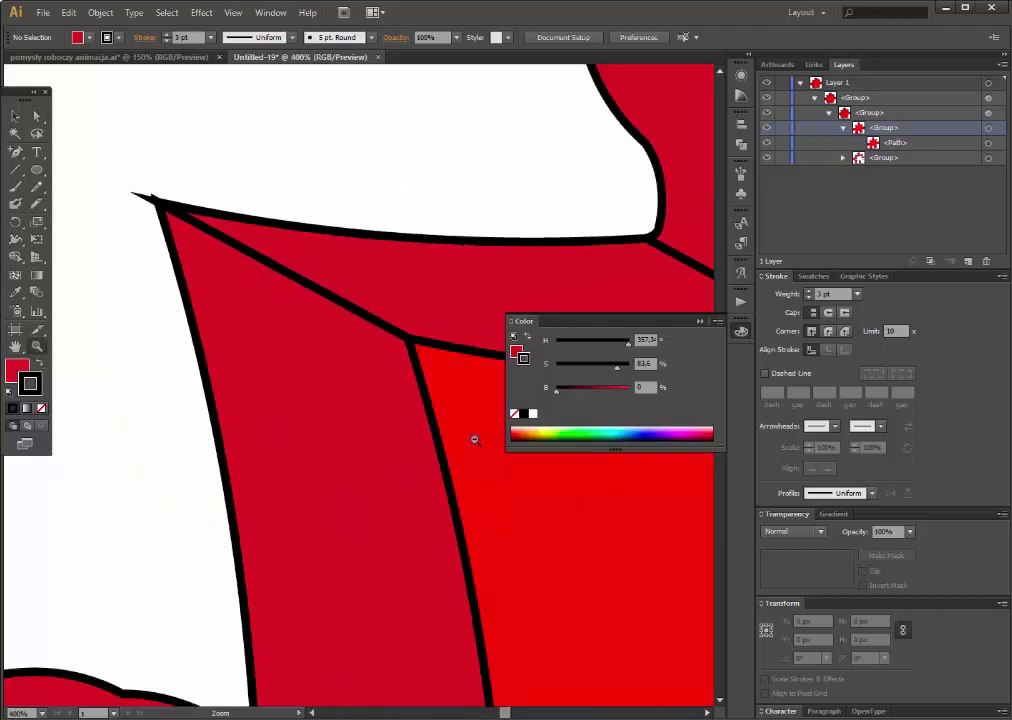
left_click(422, 431, "alt")
left_click(429, 440, "alt")
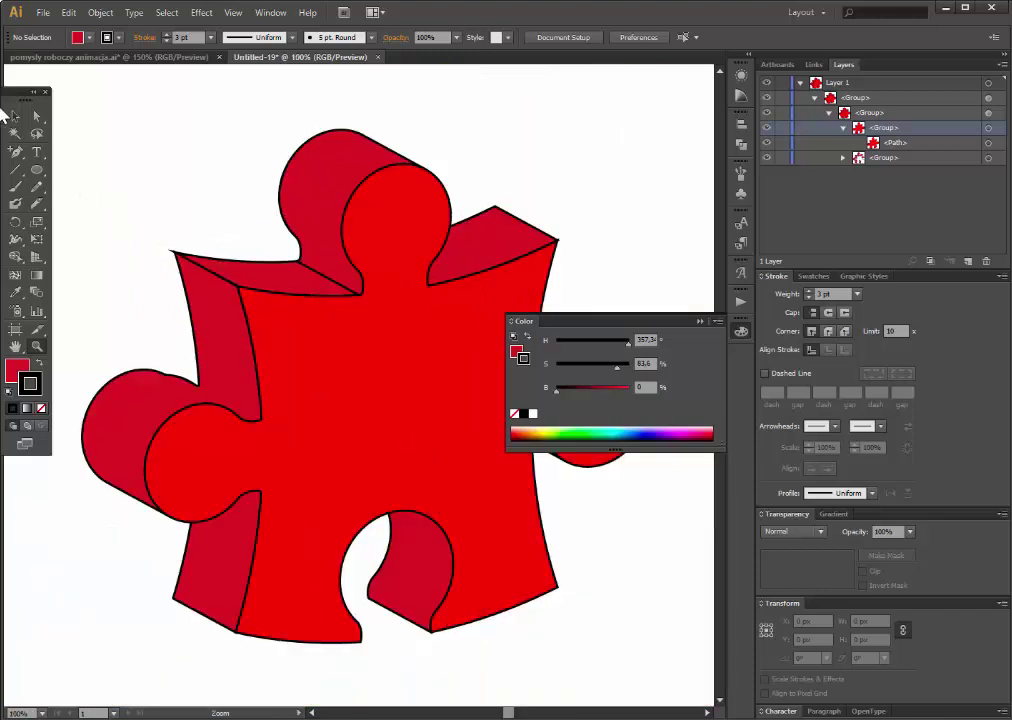
left_click(14, 116)
left_click_drag(153, 139, 460, 612)
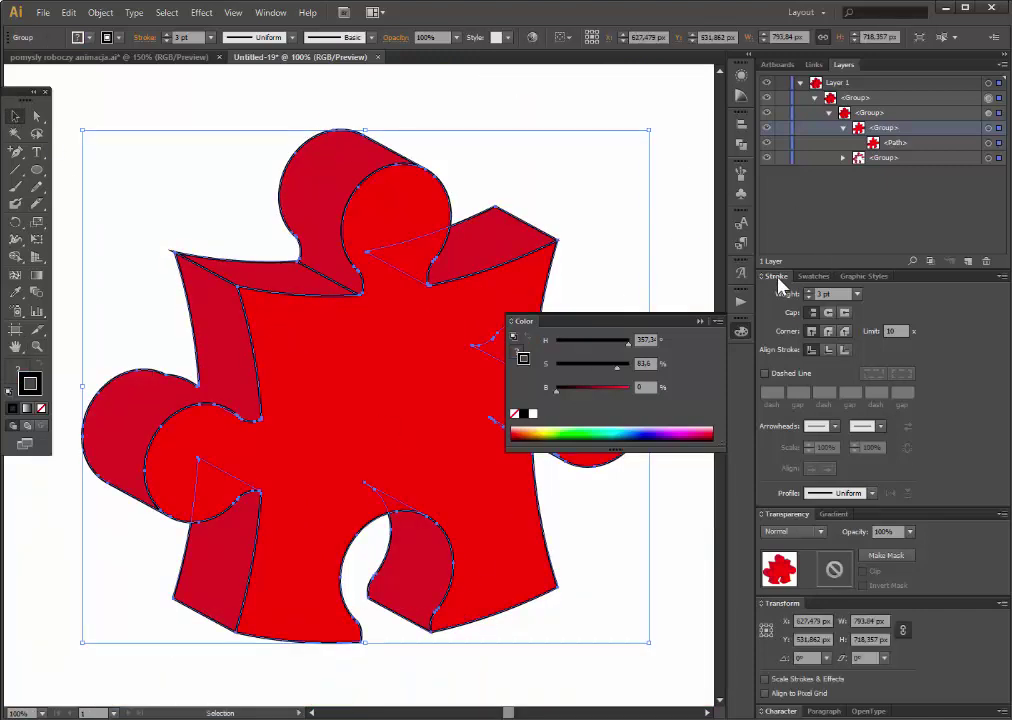
Apply Round Join to the outline and zoom into the top-left corner to inspect it.
left_click(828, 331)
left_click(135, 237)
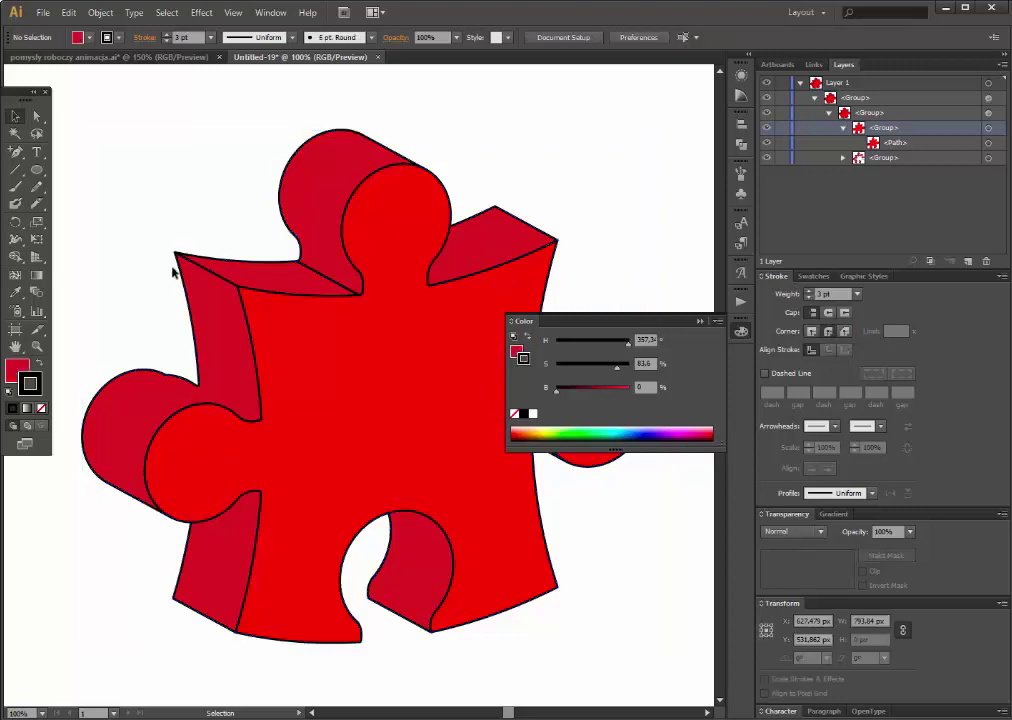
left_click(37, 346)
left_click_drag(154, 238, 194, 288)
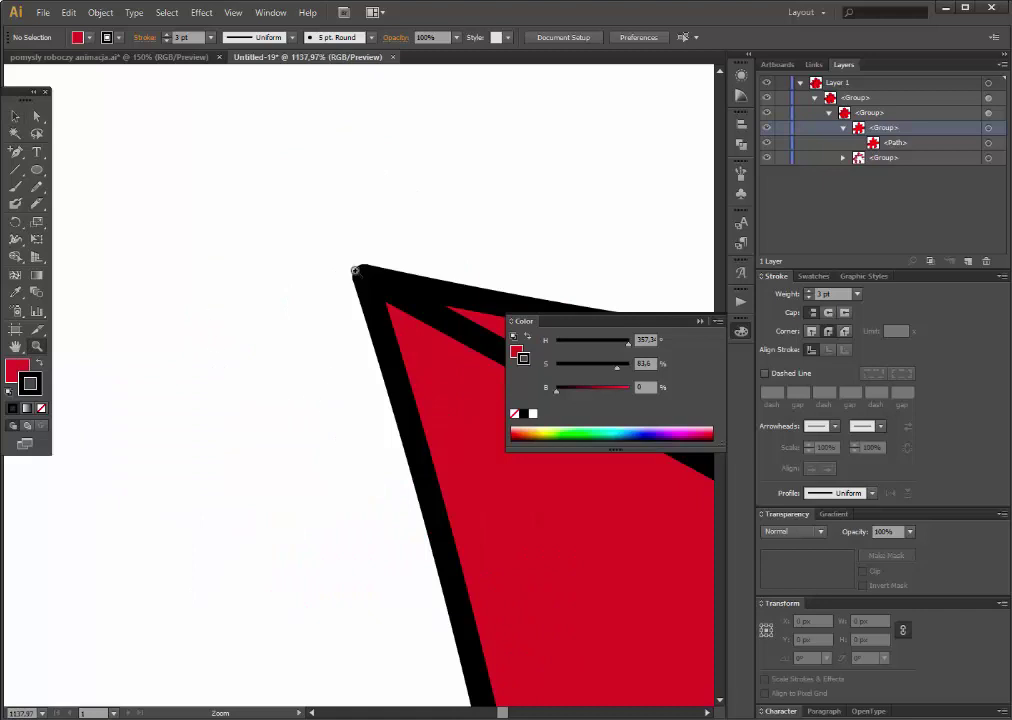
Zoom back out to the full artboard and close the Color panel.
left_click(405, 467, "alt")
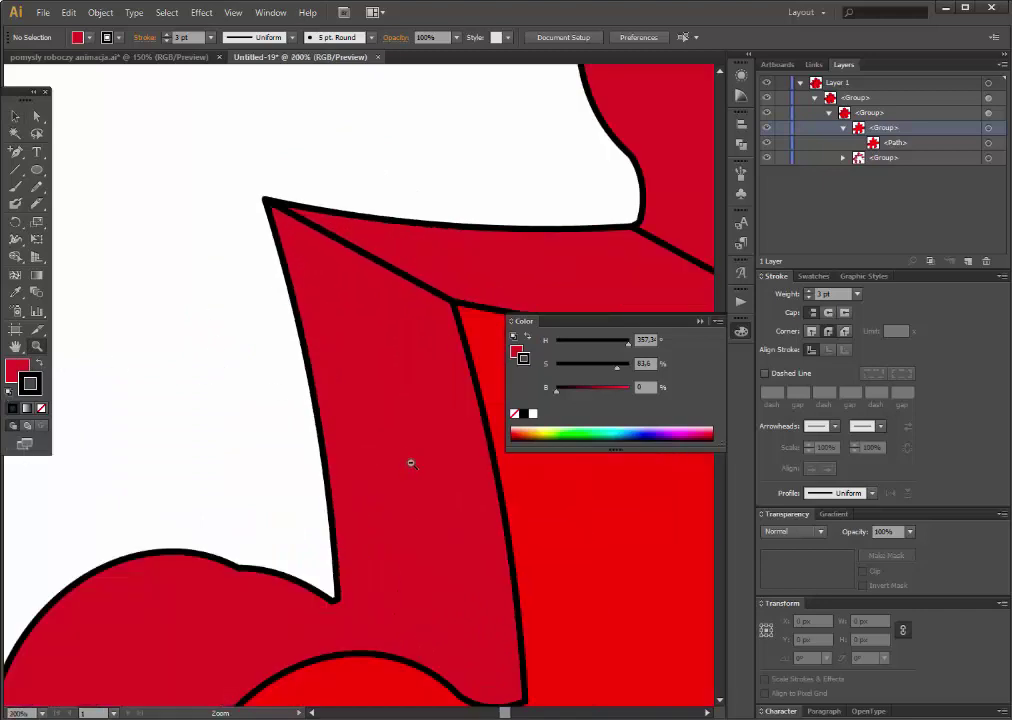
left_click(430, 429, "alt")
left_click(450, 406, "alt")
left_click(412, 396, "alt")
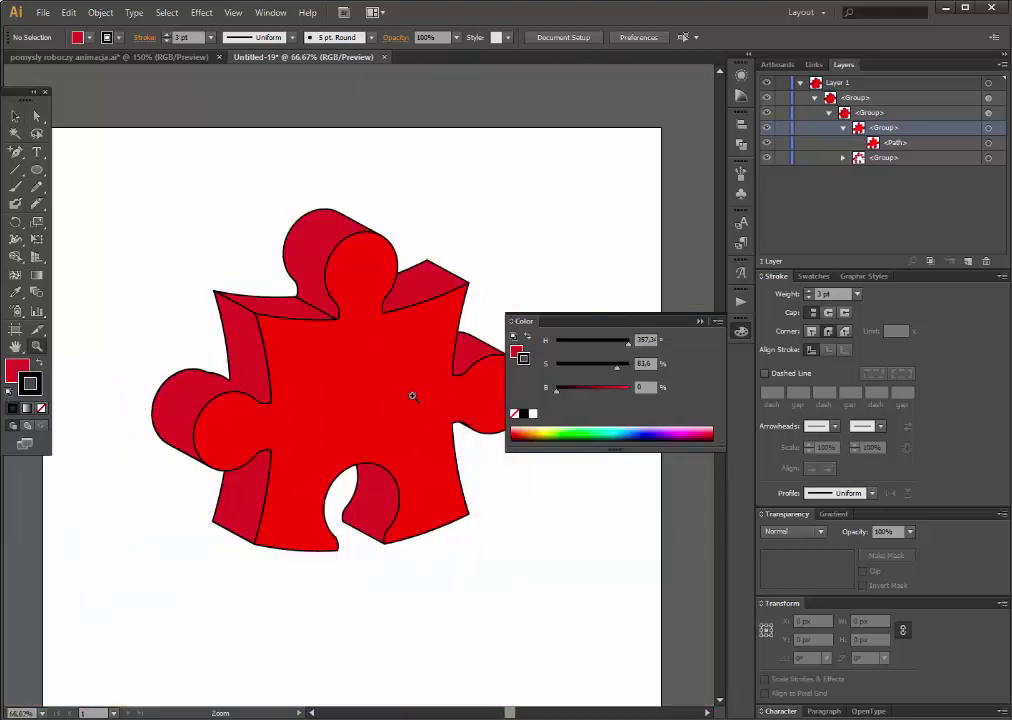
left_click(405, 392, "alt")
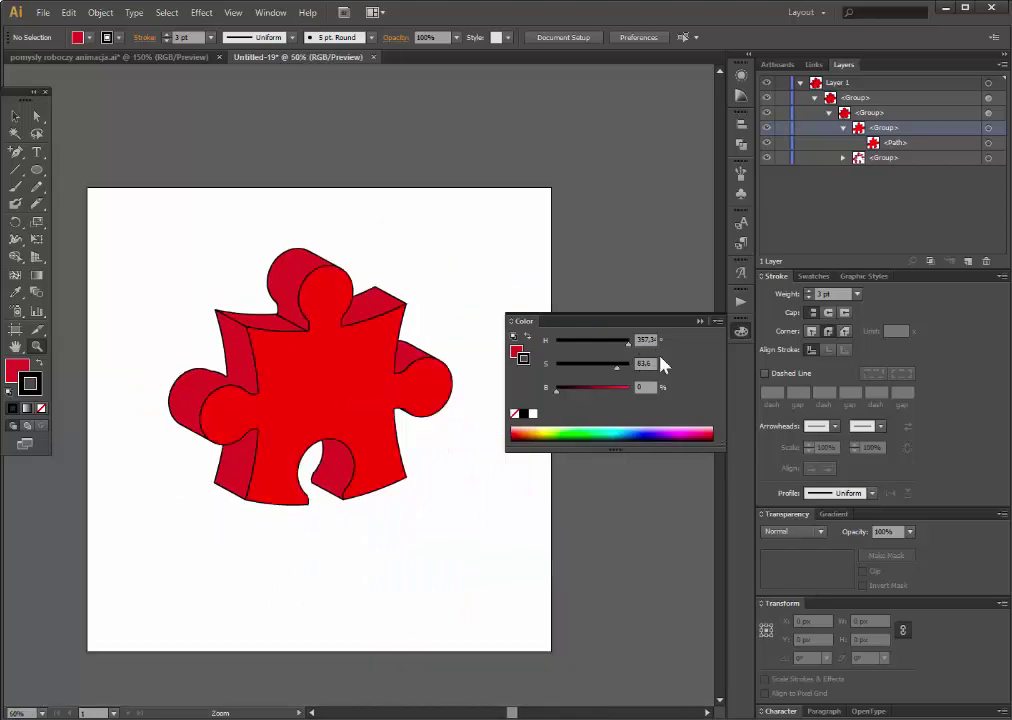
left_click(700, 322)
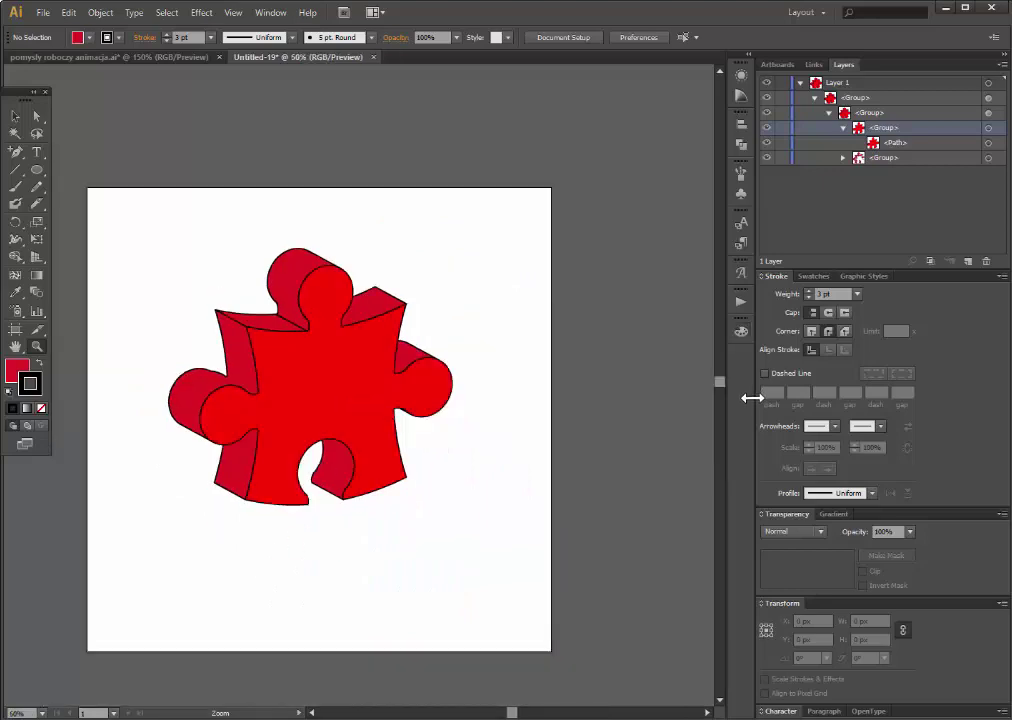